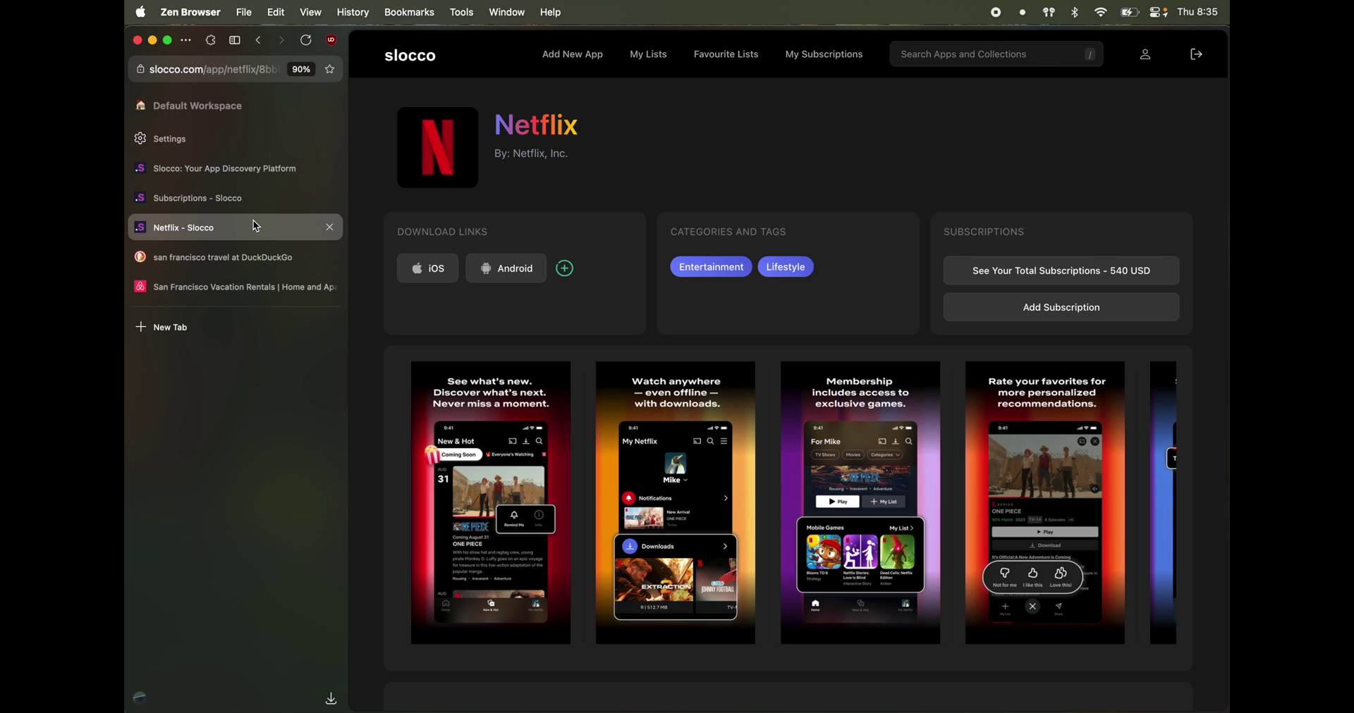
Glance at the travel search and Netflix tabs, then switch to the Slocco Subscriptions tab ($217.33/month).
left_click(256, 252)
left_click(255, 226)
left_click(254, 205)
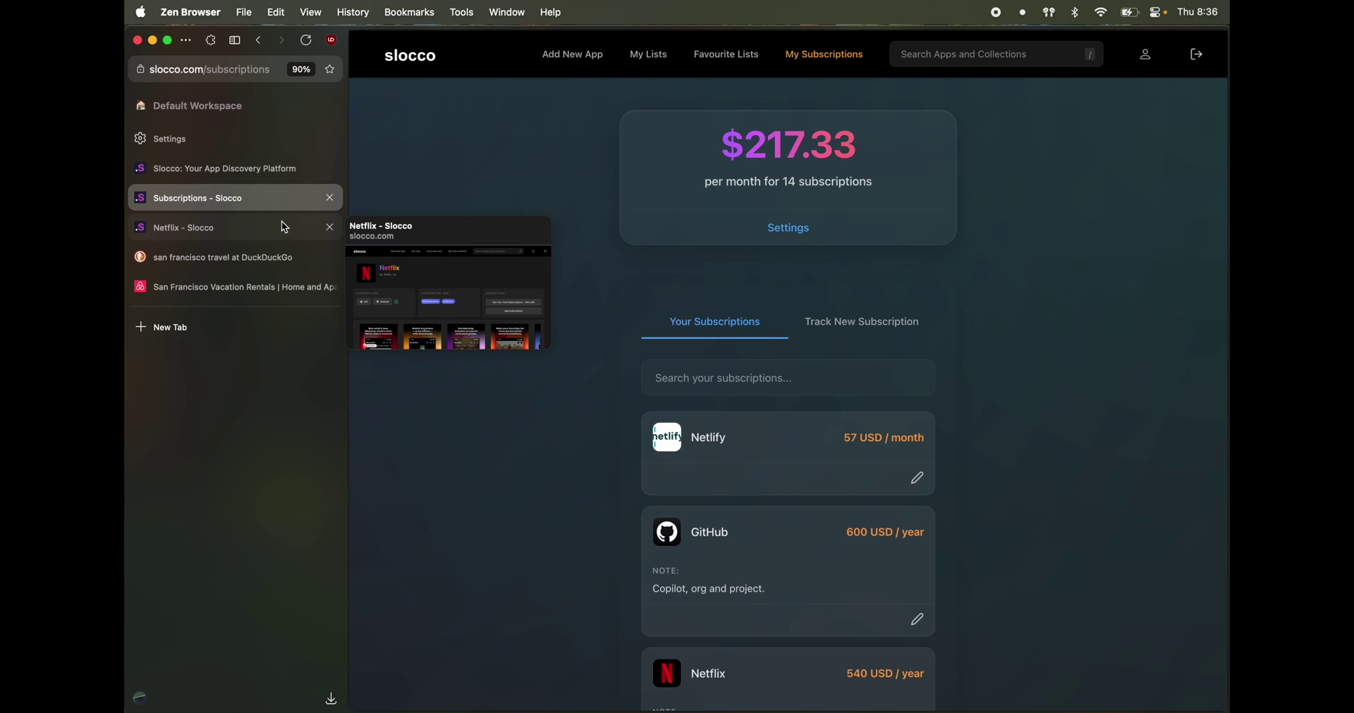
Split the Subscriptions and Netflix tabs side by side and widen the Netflix pane slightly.
left_click(281, 227, "shift")
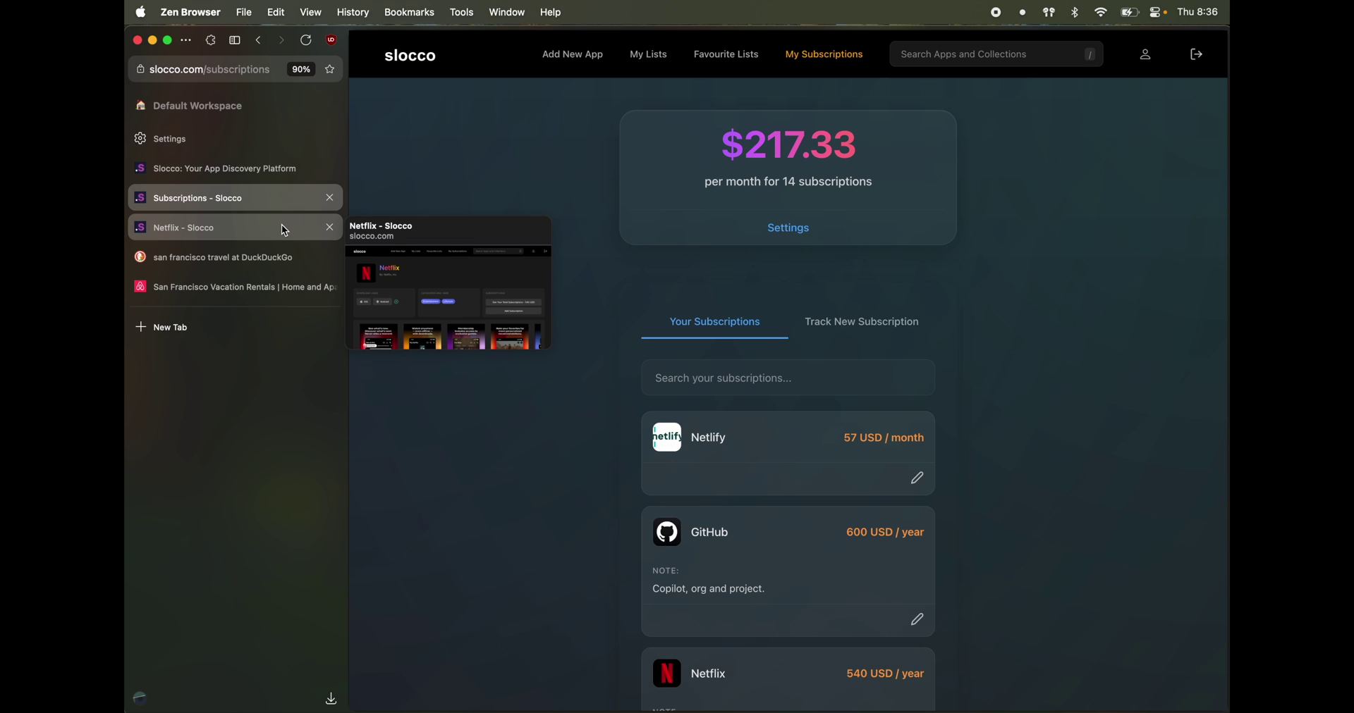
right_click(282, 226)
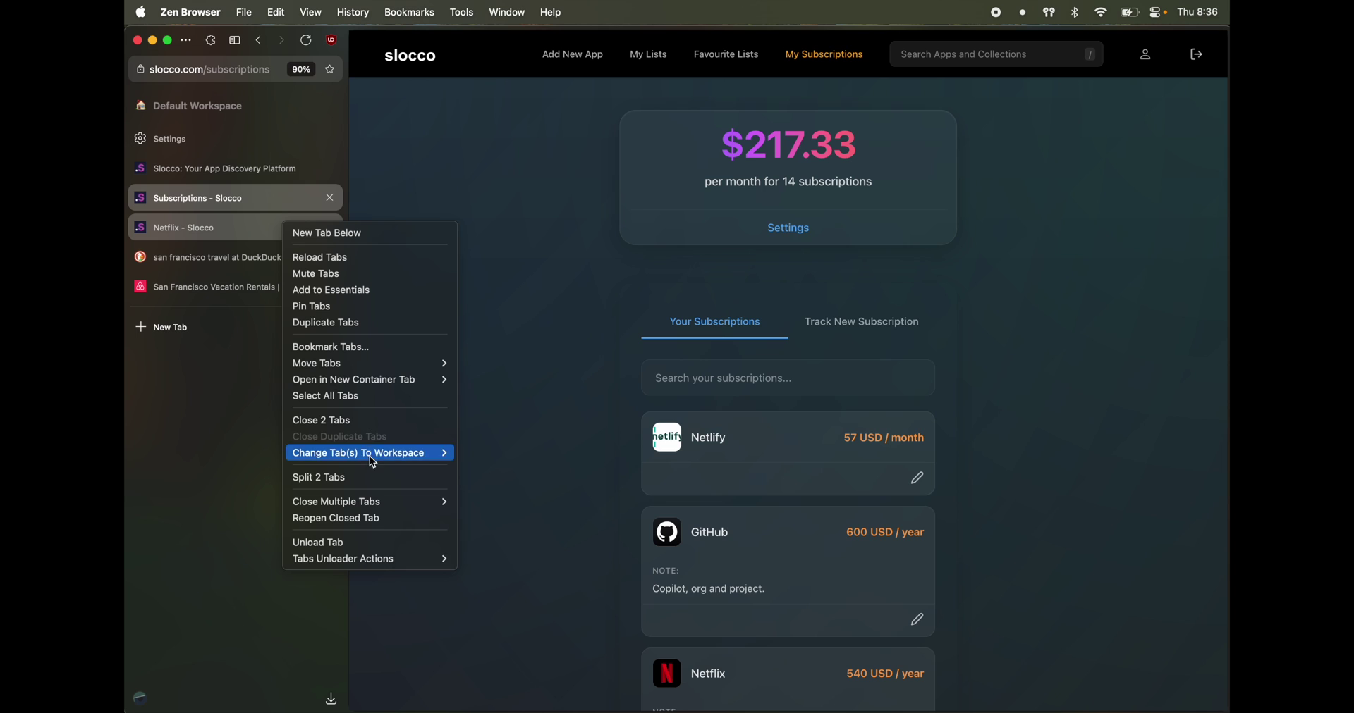
left_click(368, 477)
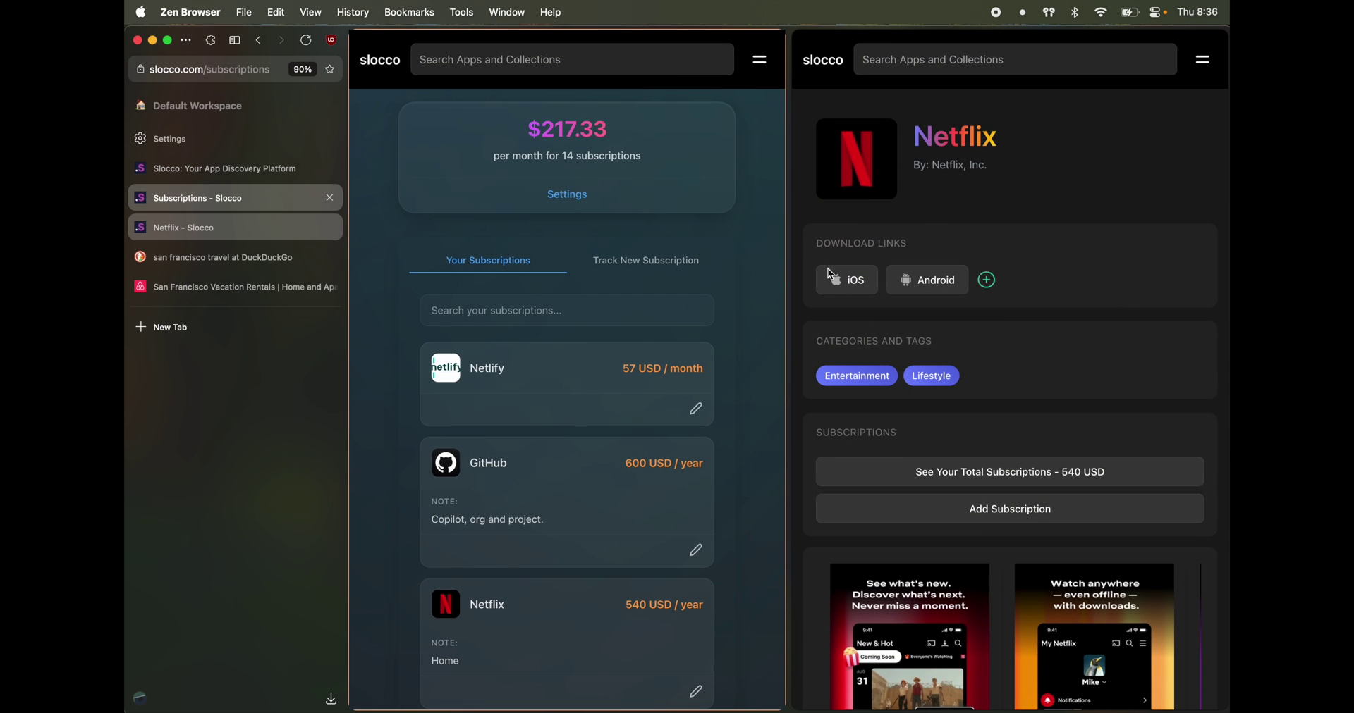
left_click(795, 356)
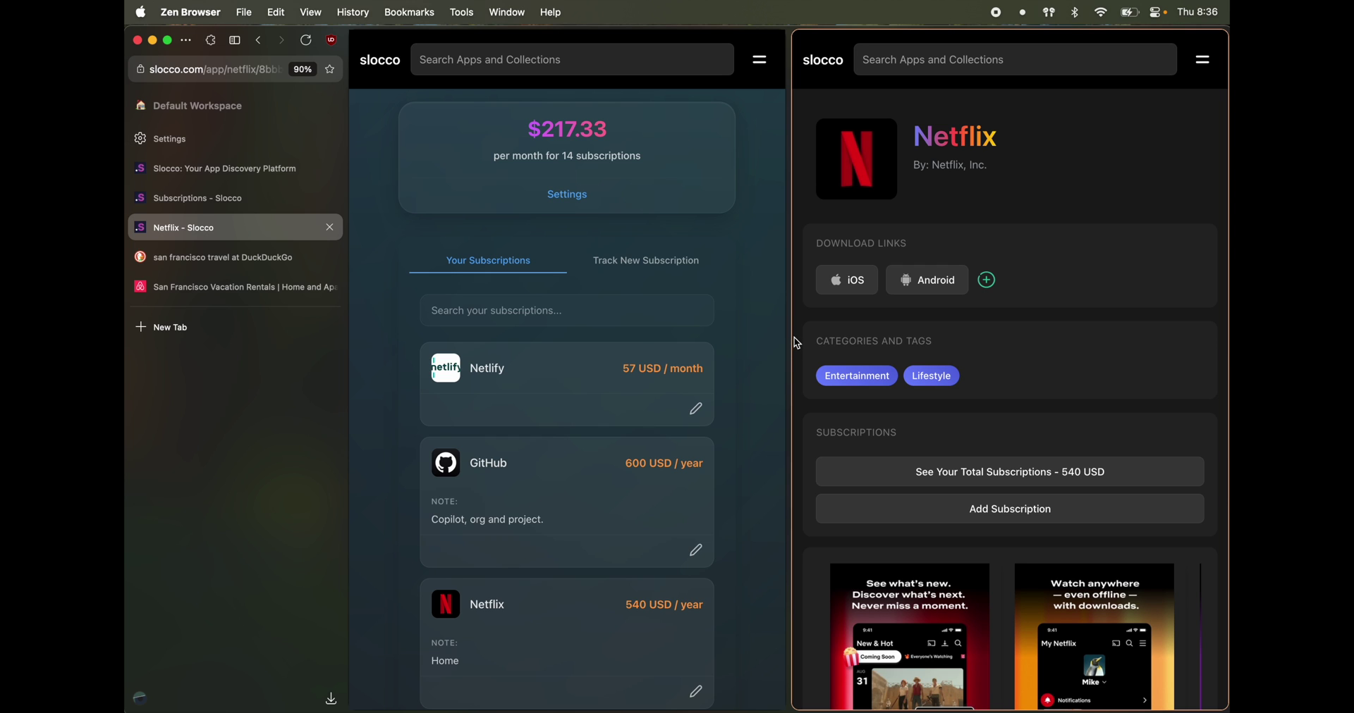
mouse_move(791, 337)
left_mouse_down()
mouse_move(613, 357)
mouse_move(810, 345)
left_mouse_up()
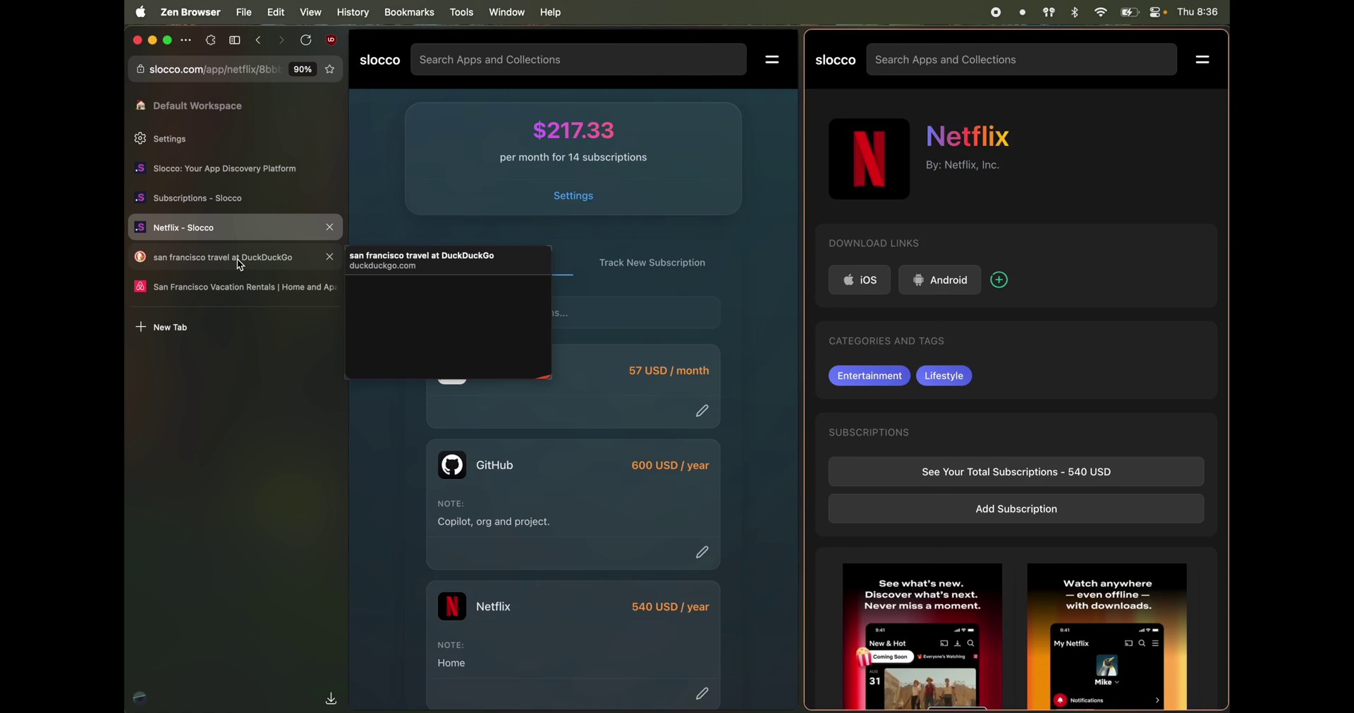
Split the San Francisco travel search and vacation rentals tabs side by side.
left_click(237, 260)
left_click(240, 281)
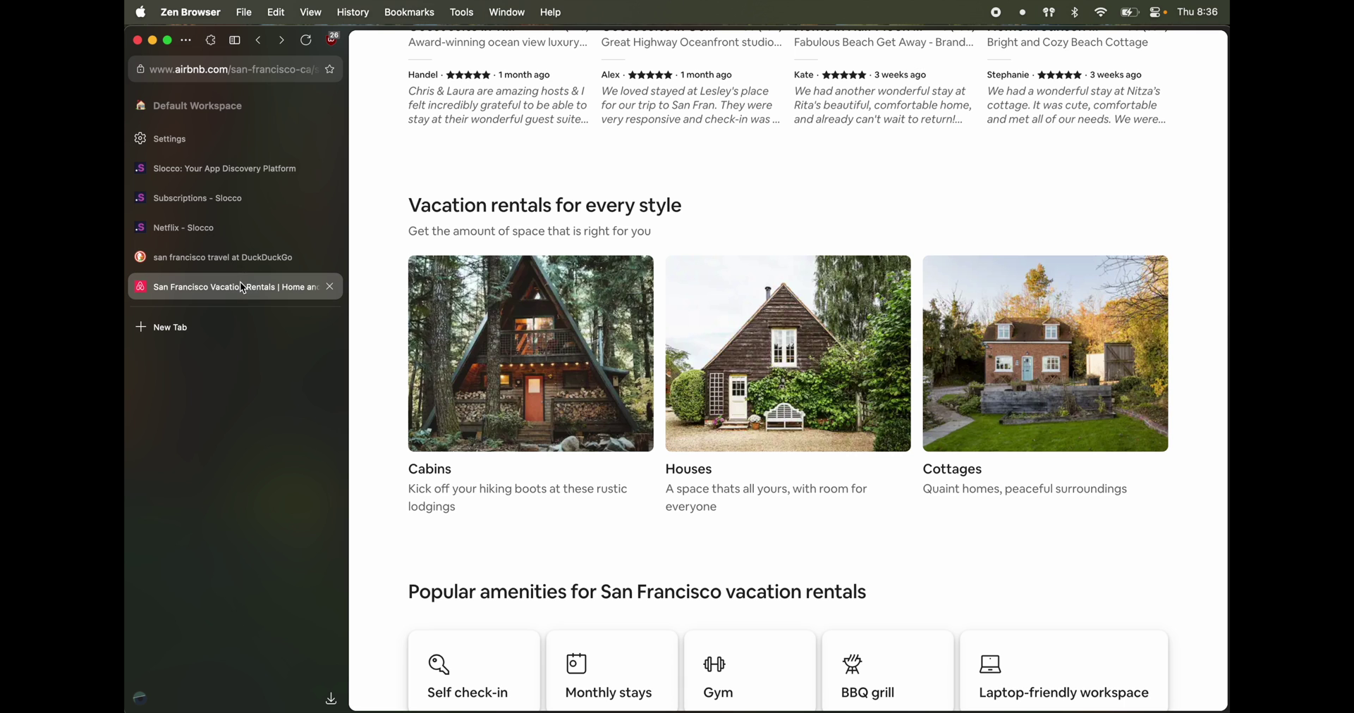
right_click(233, 260)
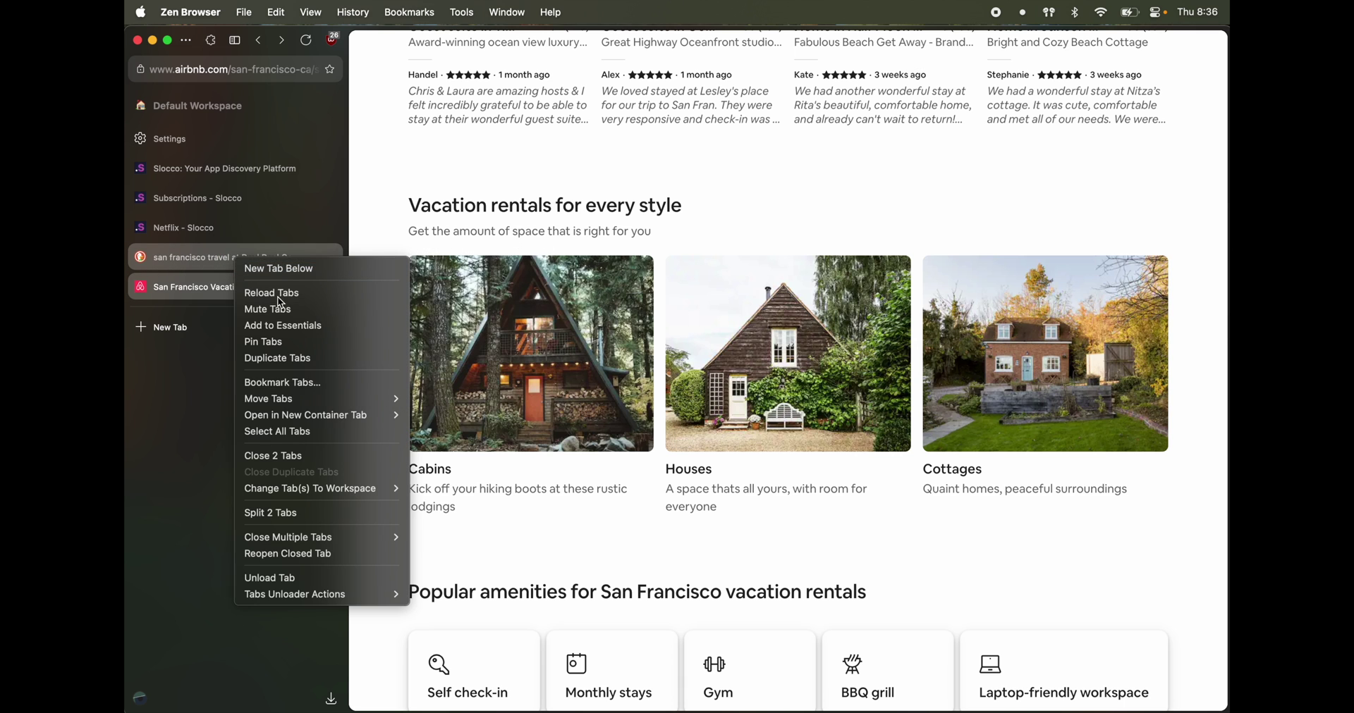
left_click(378, 506)
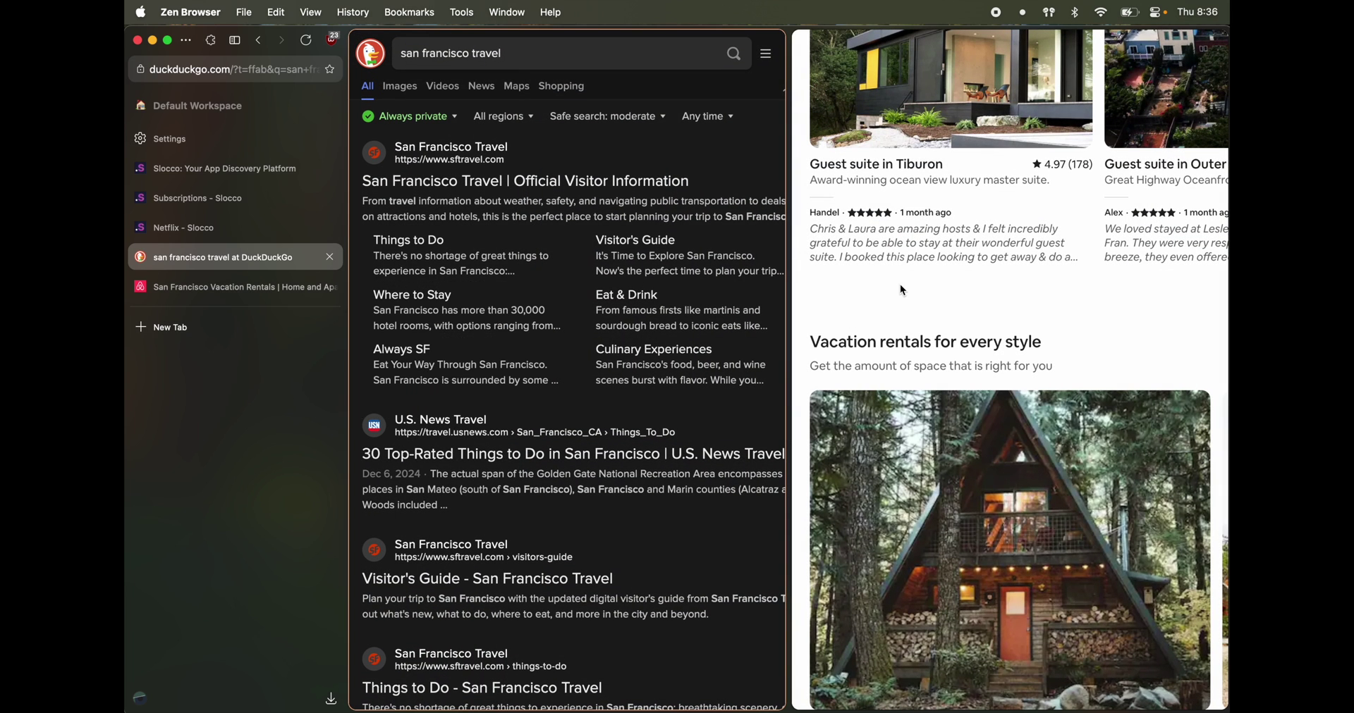
Switch to the Subscriptions/Netflix split and back to the travel split.
scroll(900, 284, "down", 5)
scroll(645, 326, "down", 3)
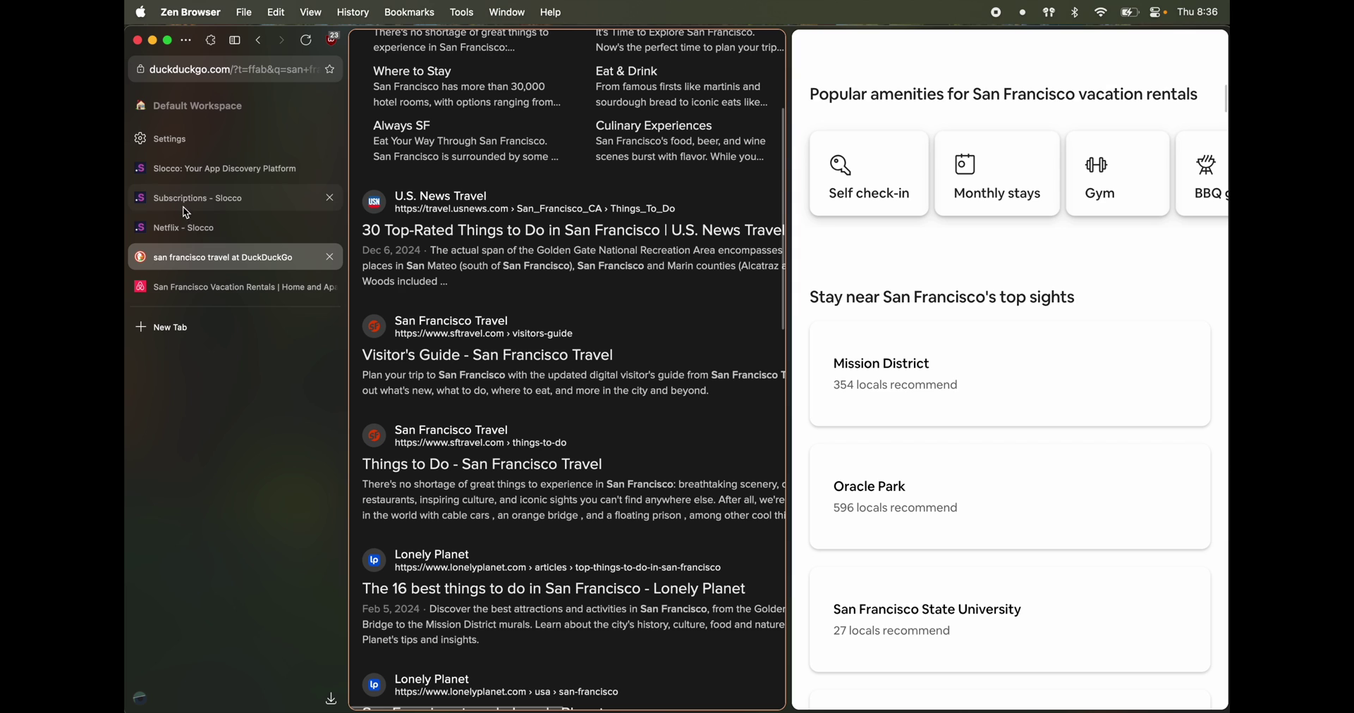
left_click(184, 228)
scroll(731, 347, "down", 5)
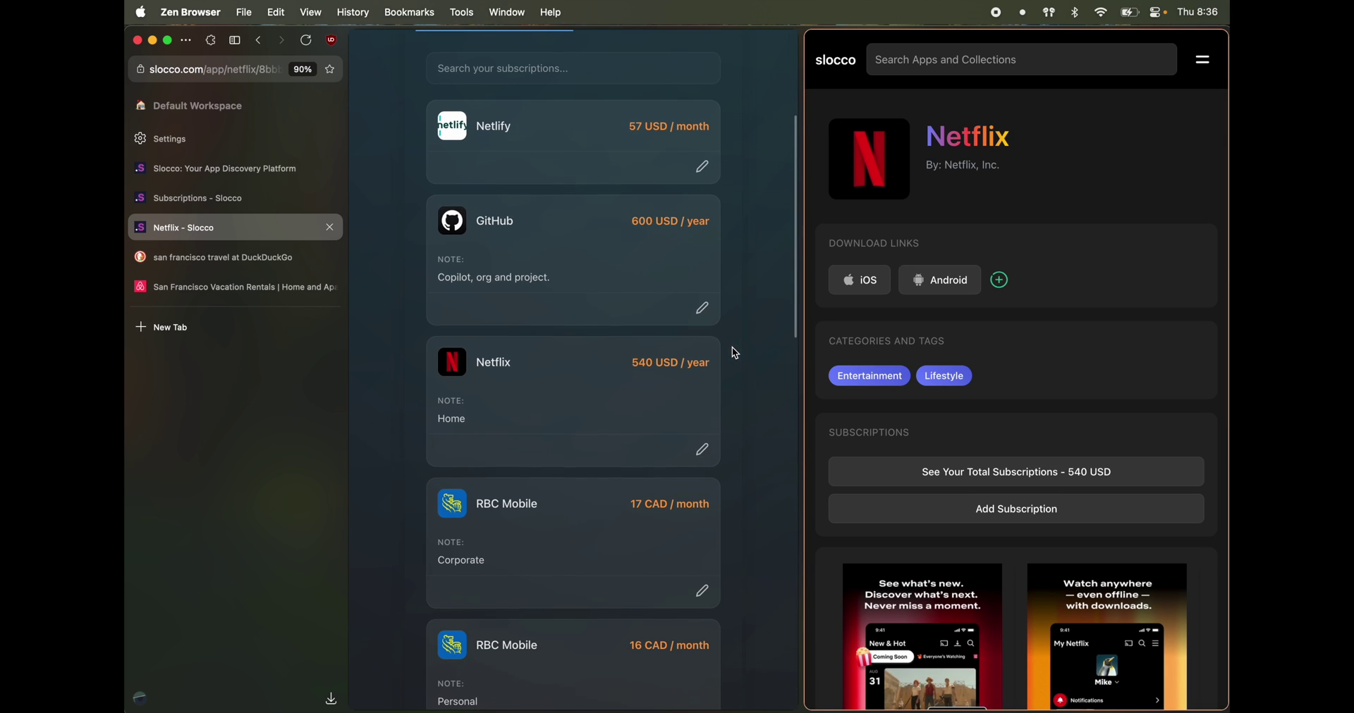
scroll(928, 362, "down", 3)
left_click(260, 269)
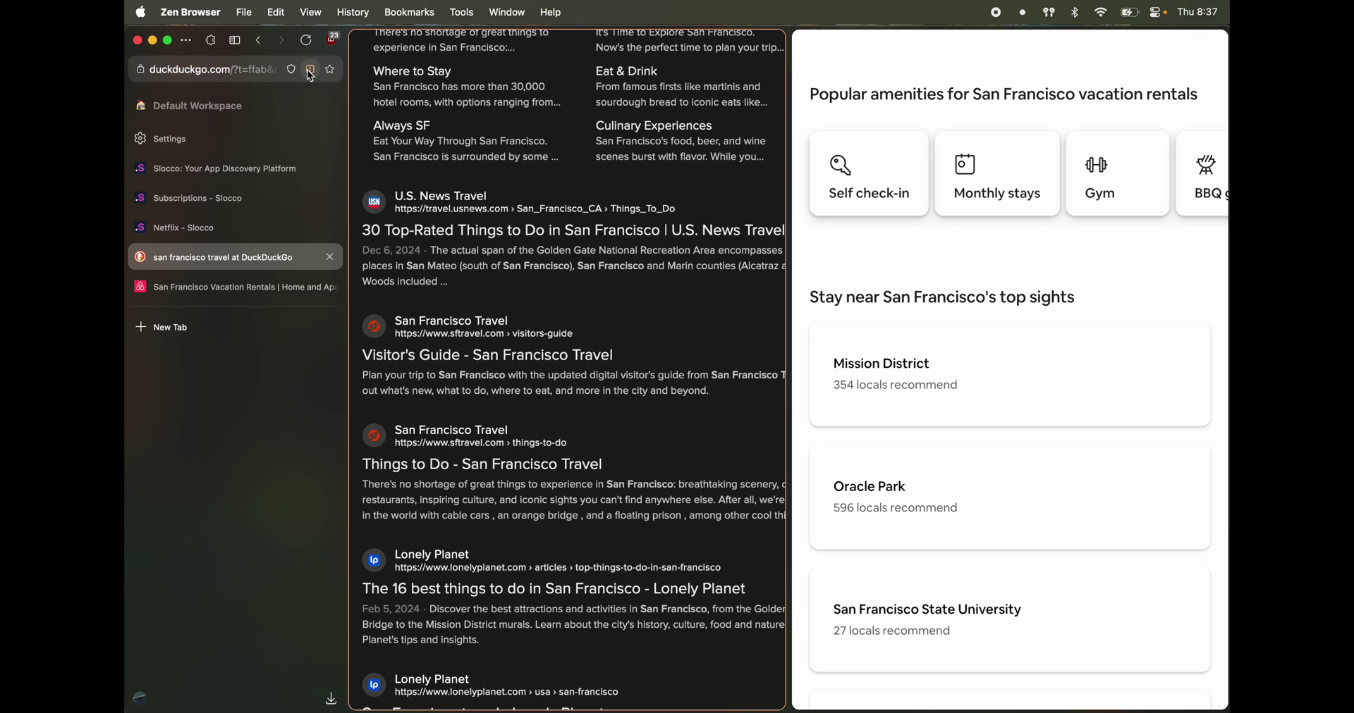
Stack the travel split horizontally with a taller search pane, then unsplit it.
left_click(311, 71)
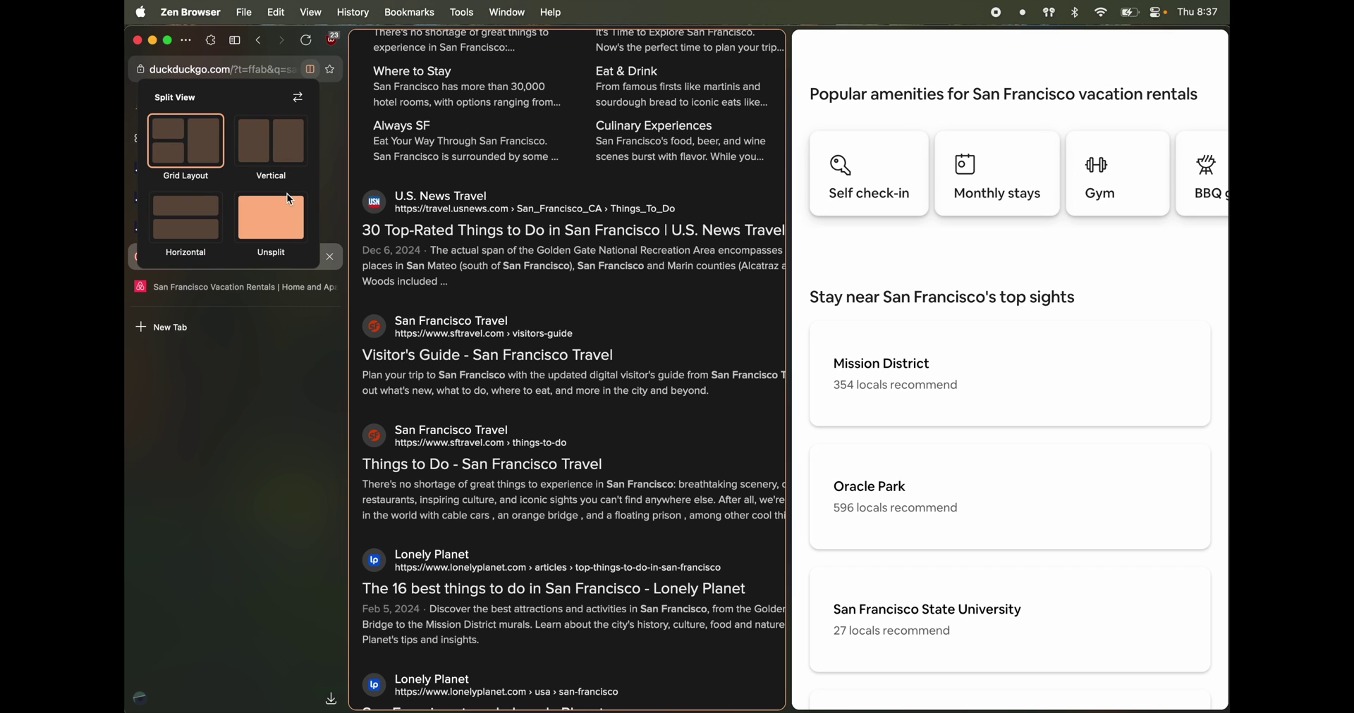
left_click(212, 222)
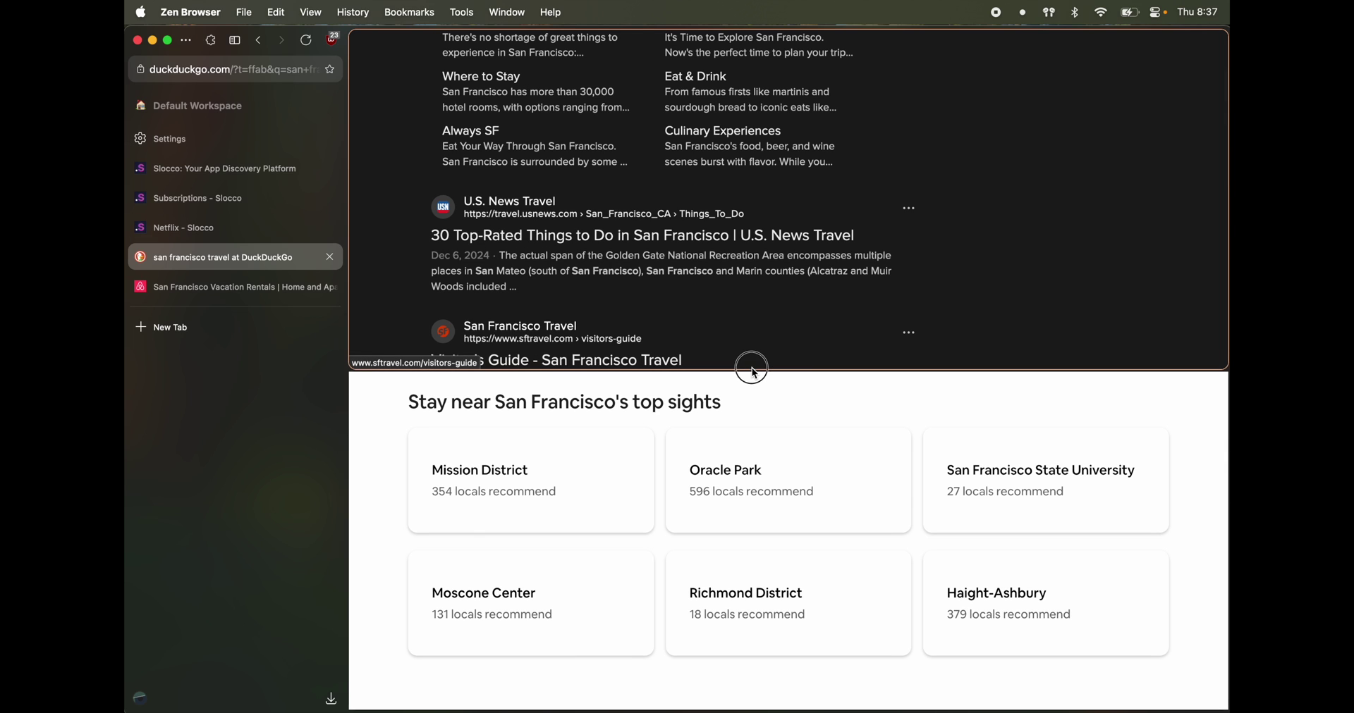
left_click_drag(751, 366, 759, 430)
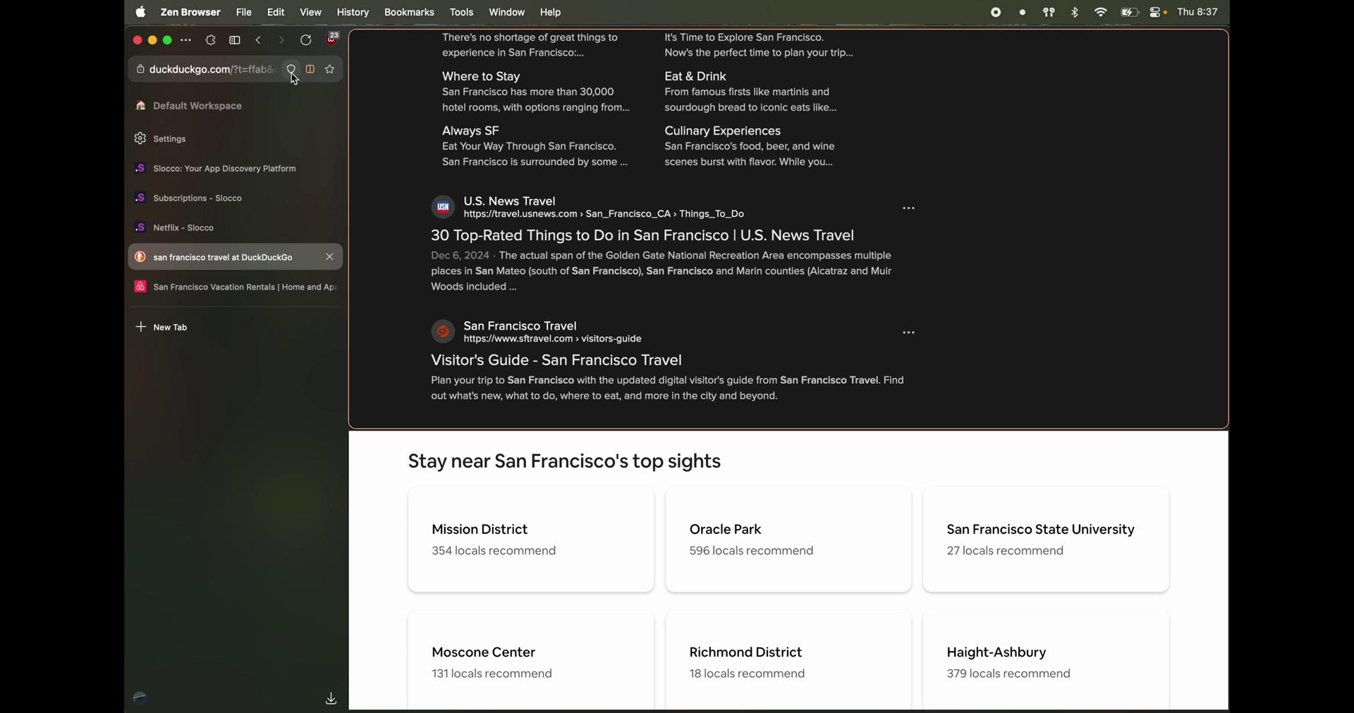
left_click(311, 70)
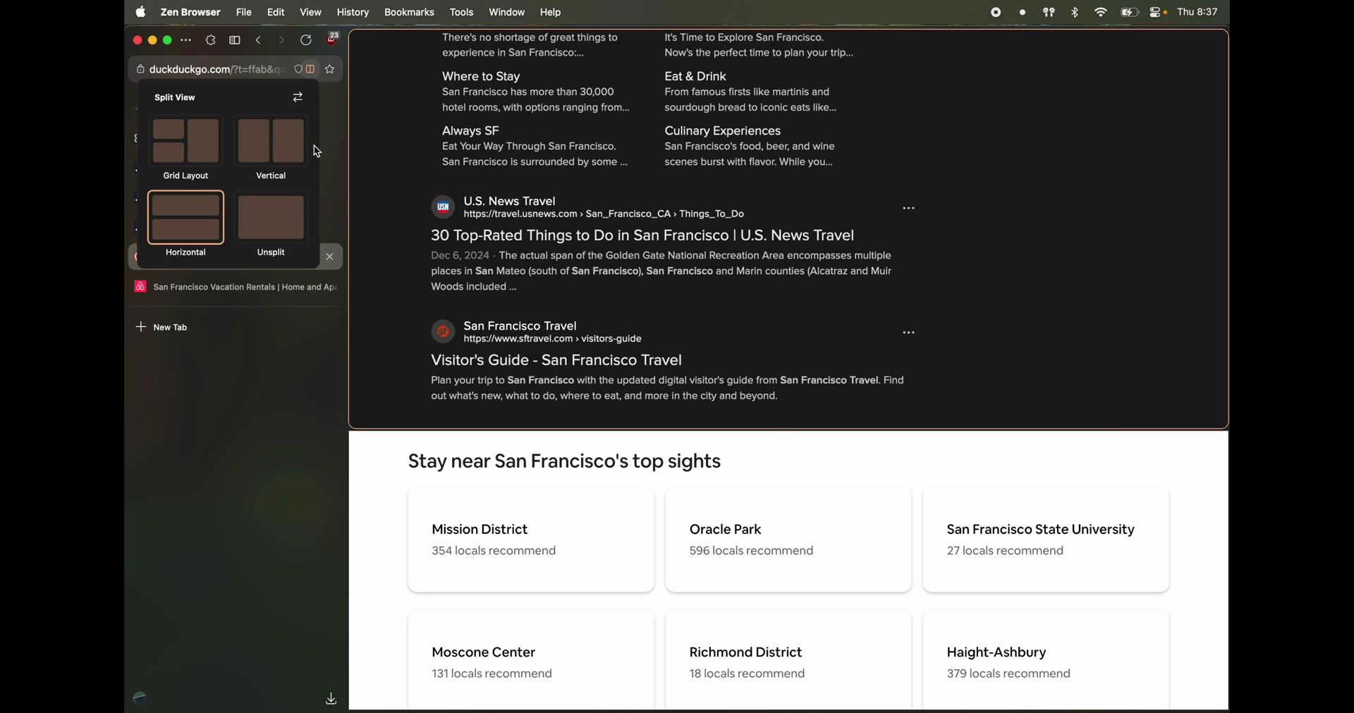
left_click(295, 232)
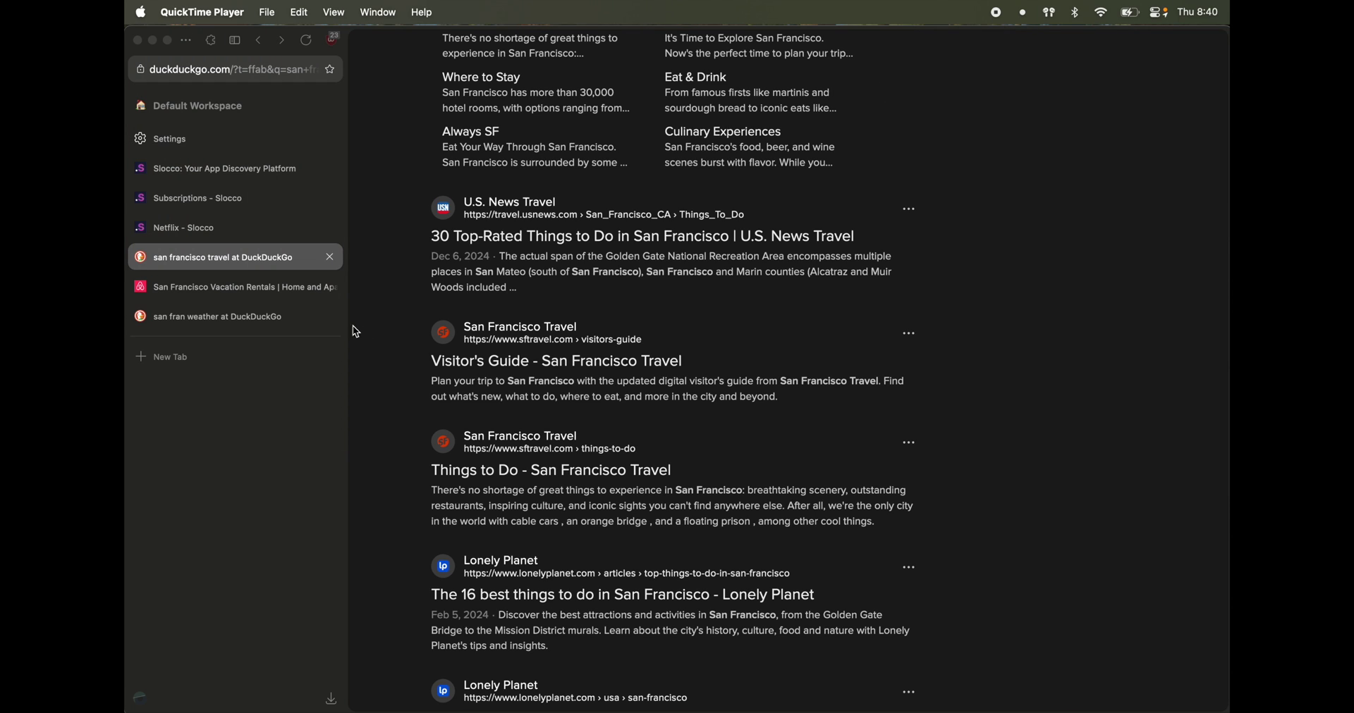
Split the travel search, rentals and san fran weather tabs into a three-way view.
left_click(255, 289, "super")
left_click(258, 318, "super")
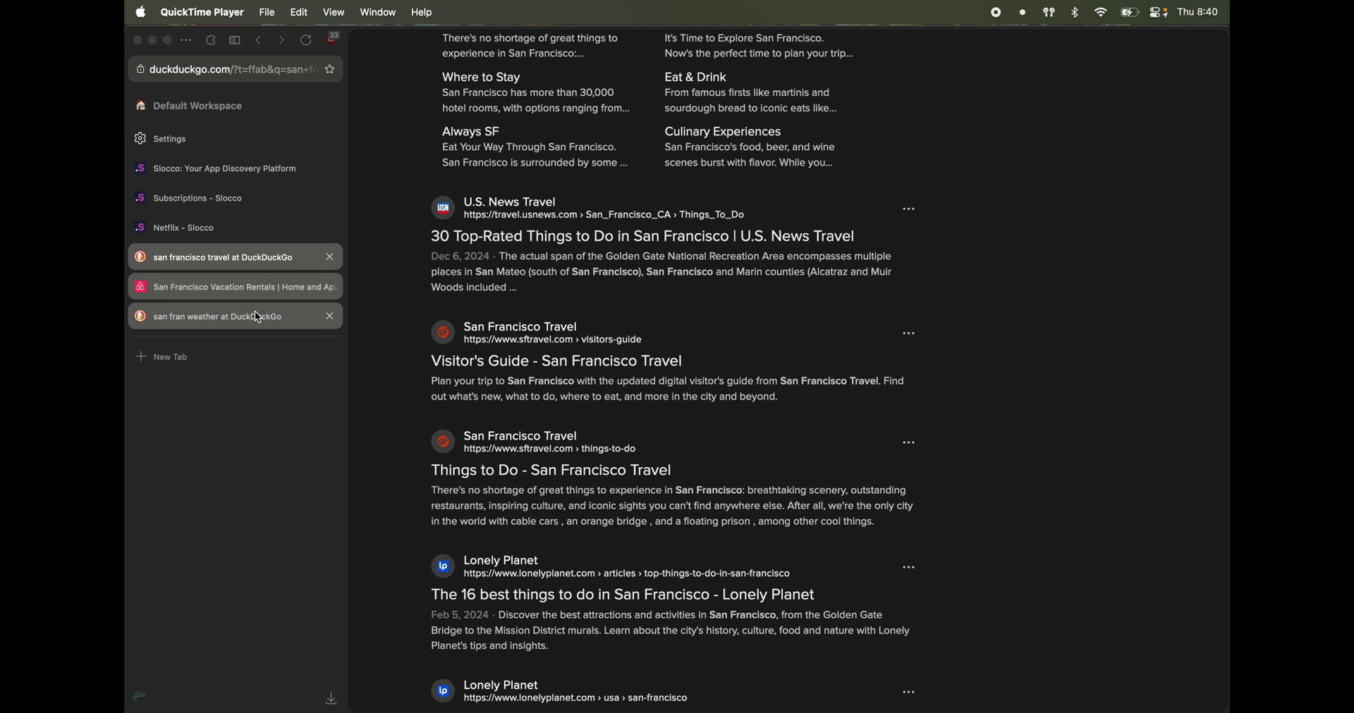
right_click(258, 318)
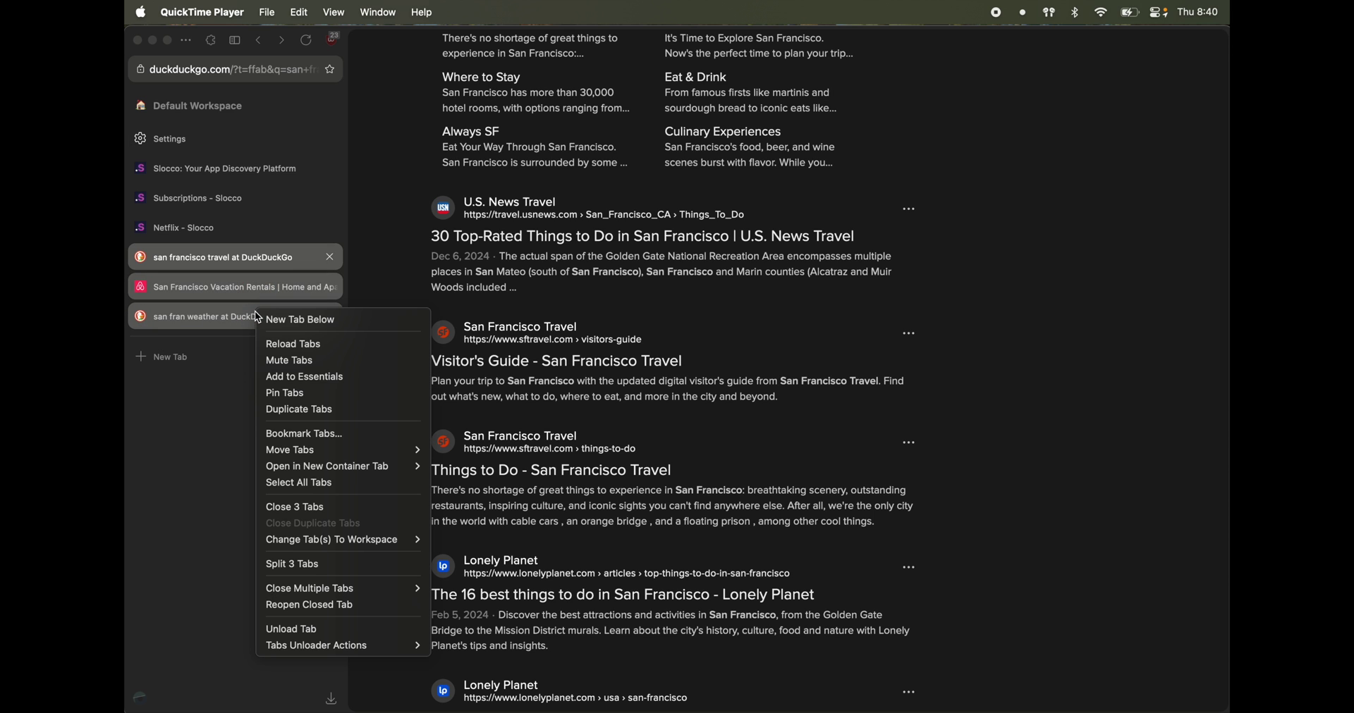
left_click(357, 571)
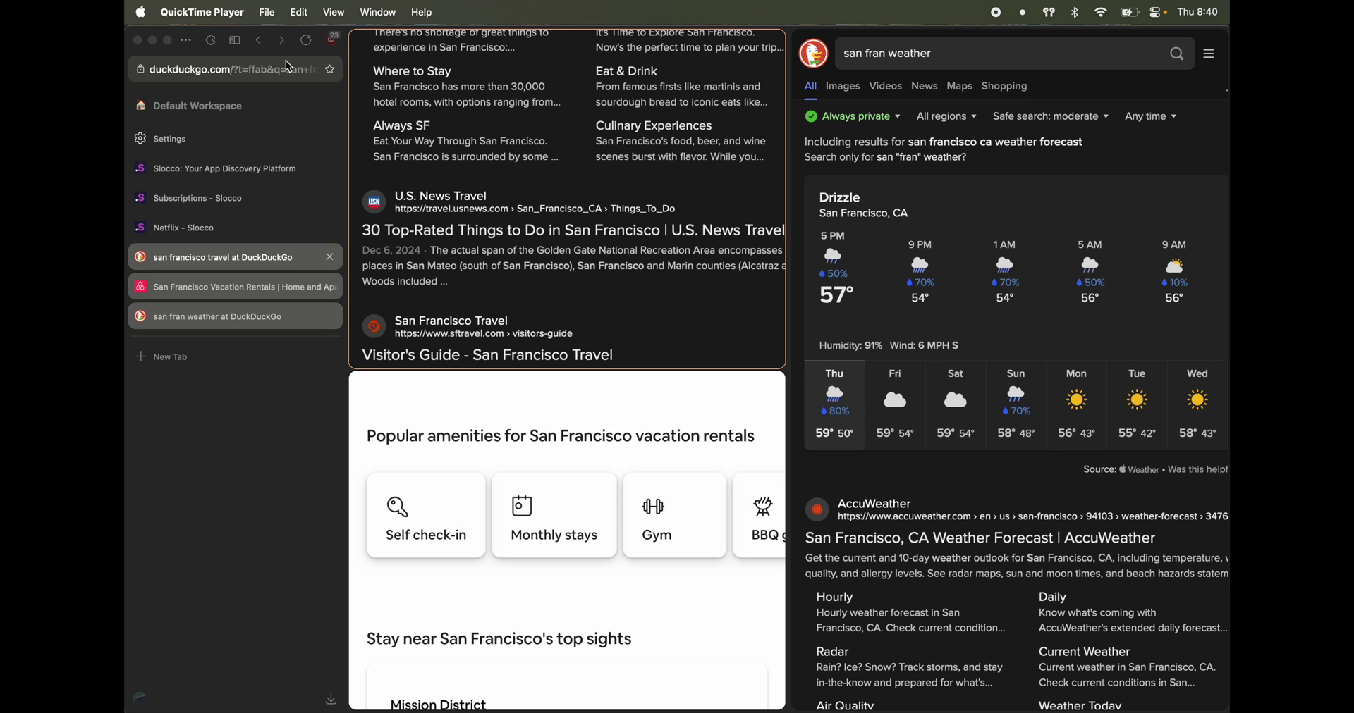
Switch the three-way split to Vertical columns, then back to Grid layout.
left_click(311, 69)
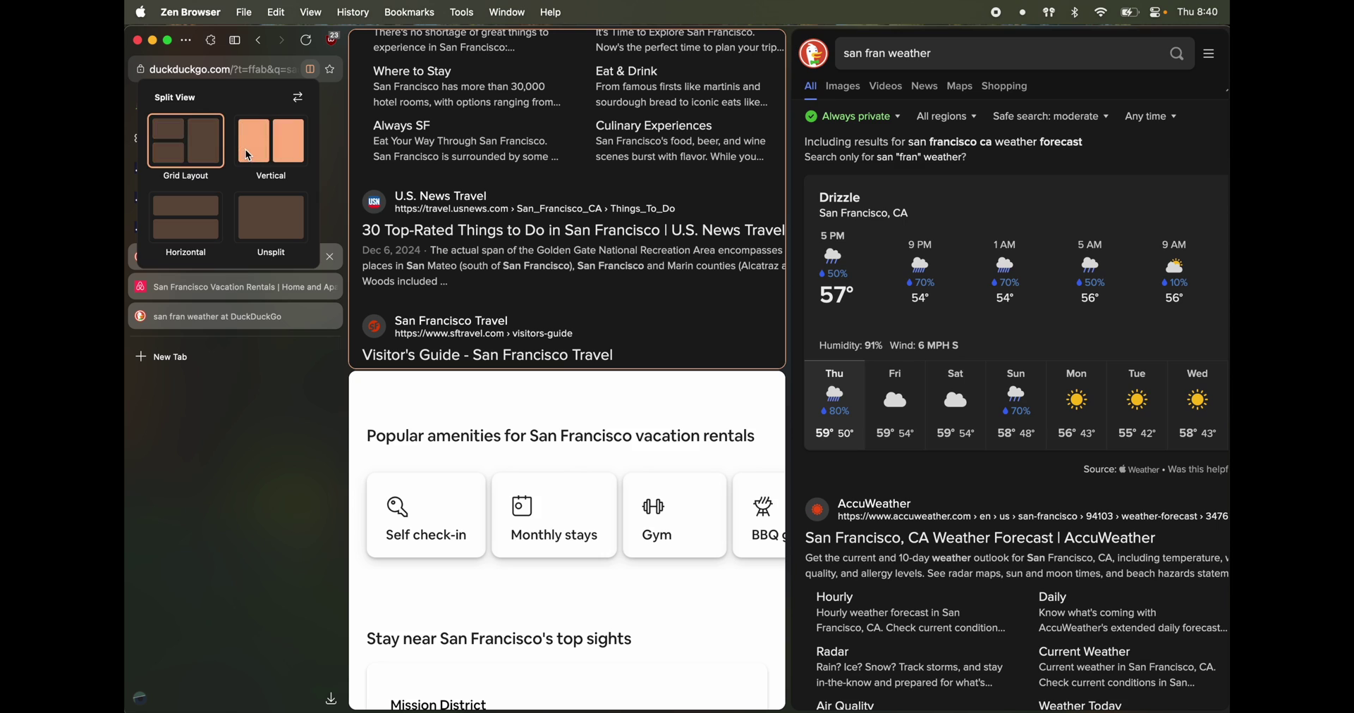
left_click(248, 150)
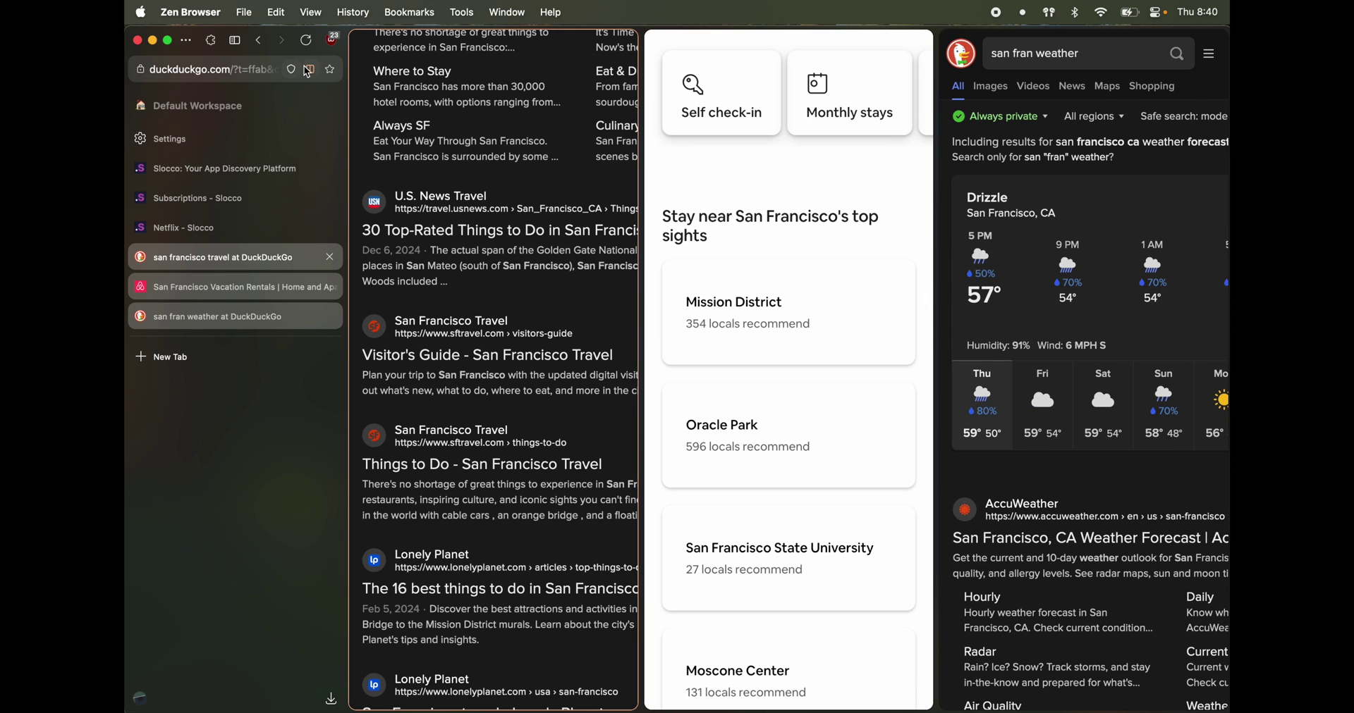
left_click(315, 69)
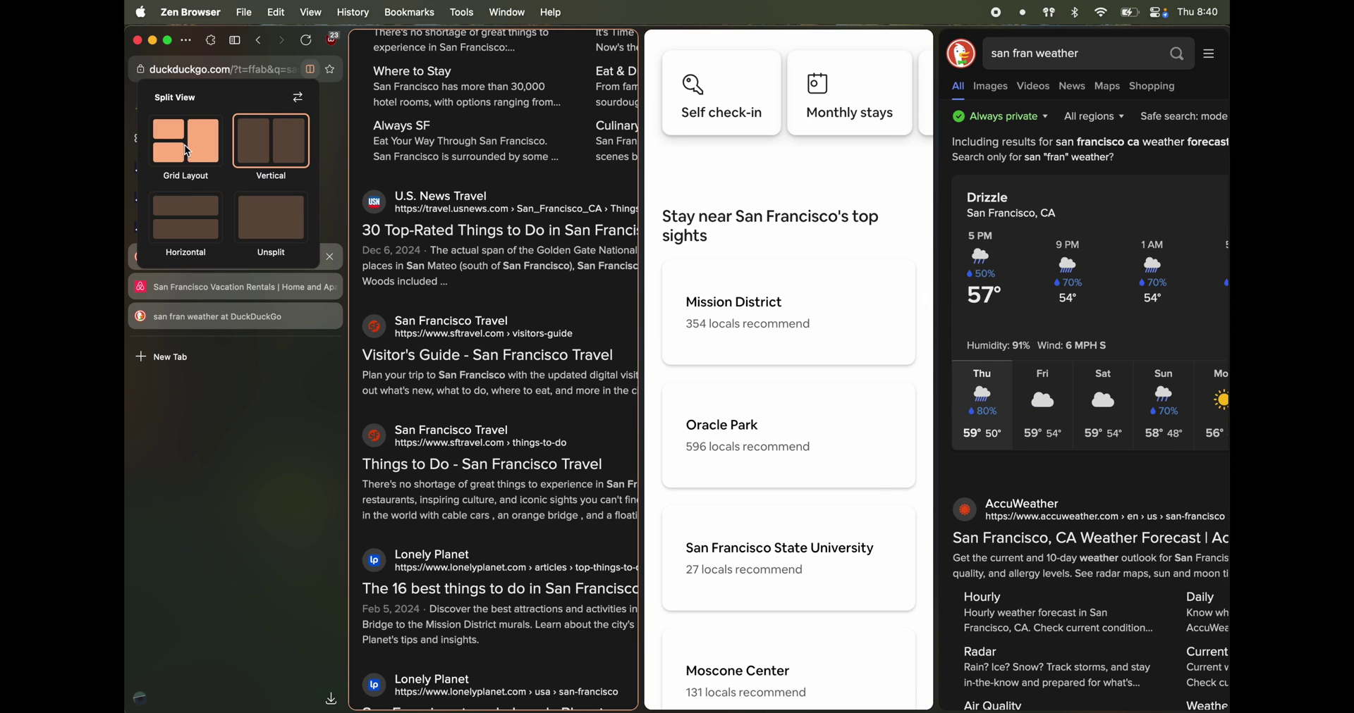
left_click(187, 232)
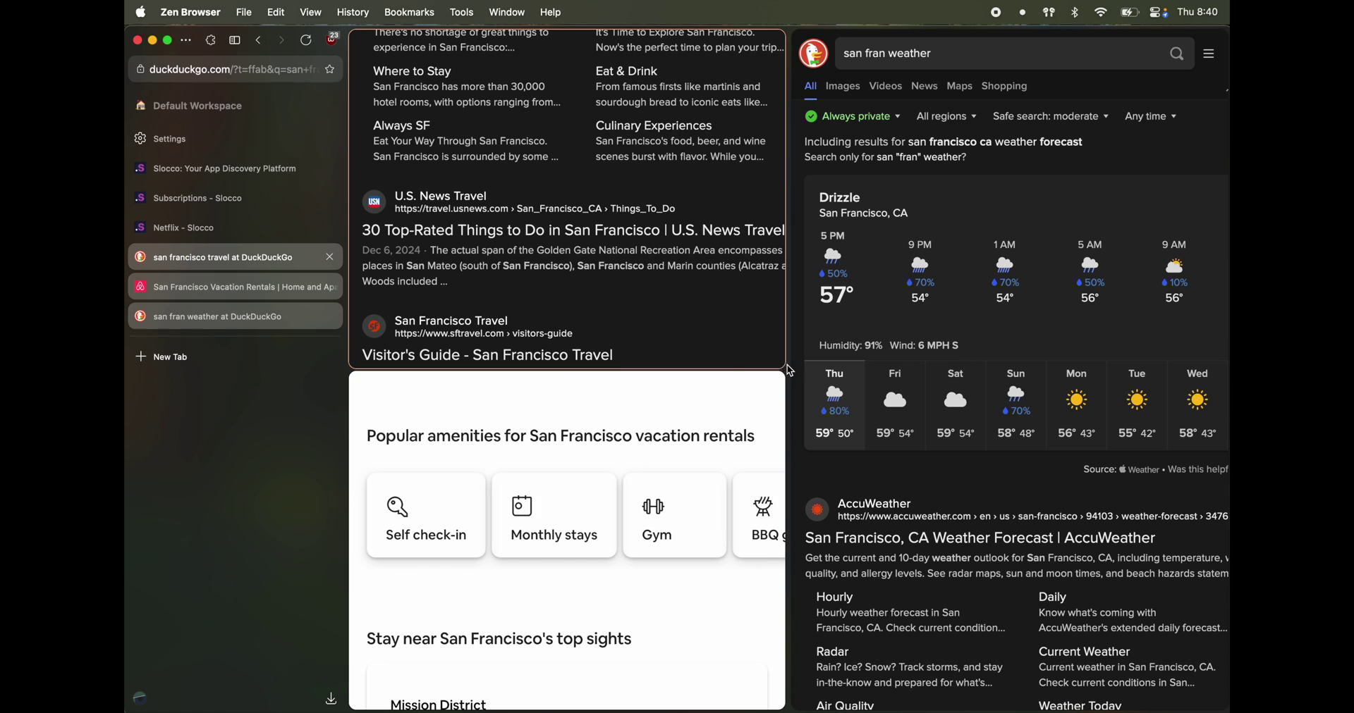
scroll(678, 377, "up", 3)
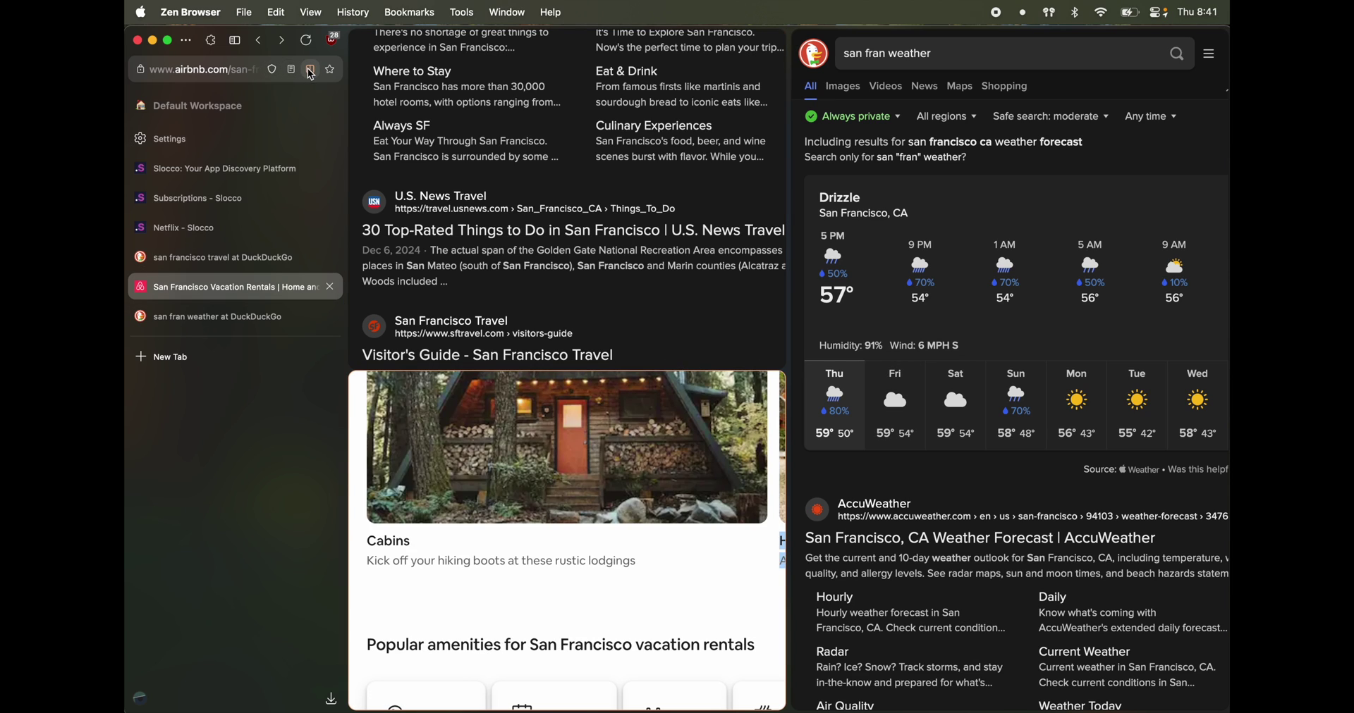
left_click(310, 70)
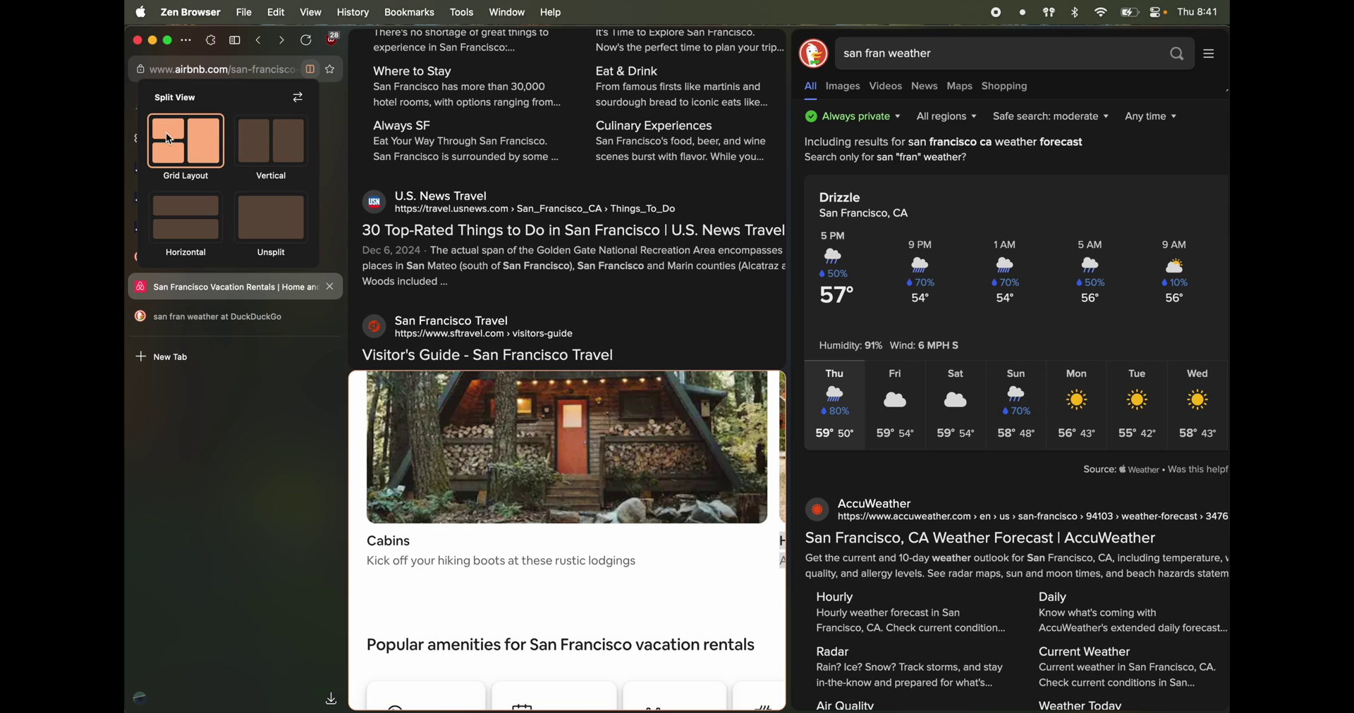
left_click(1109, 149)
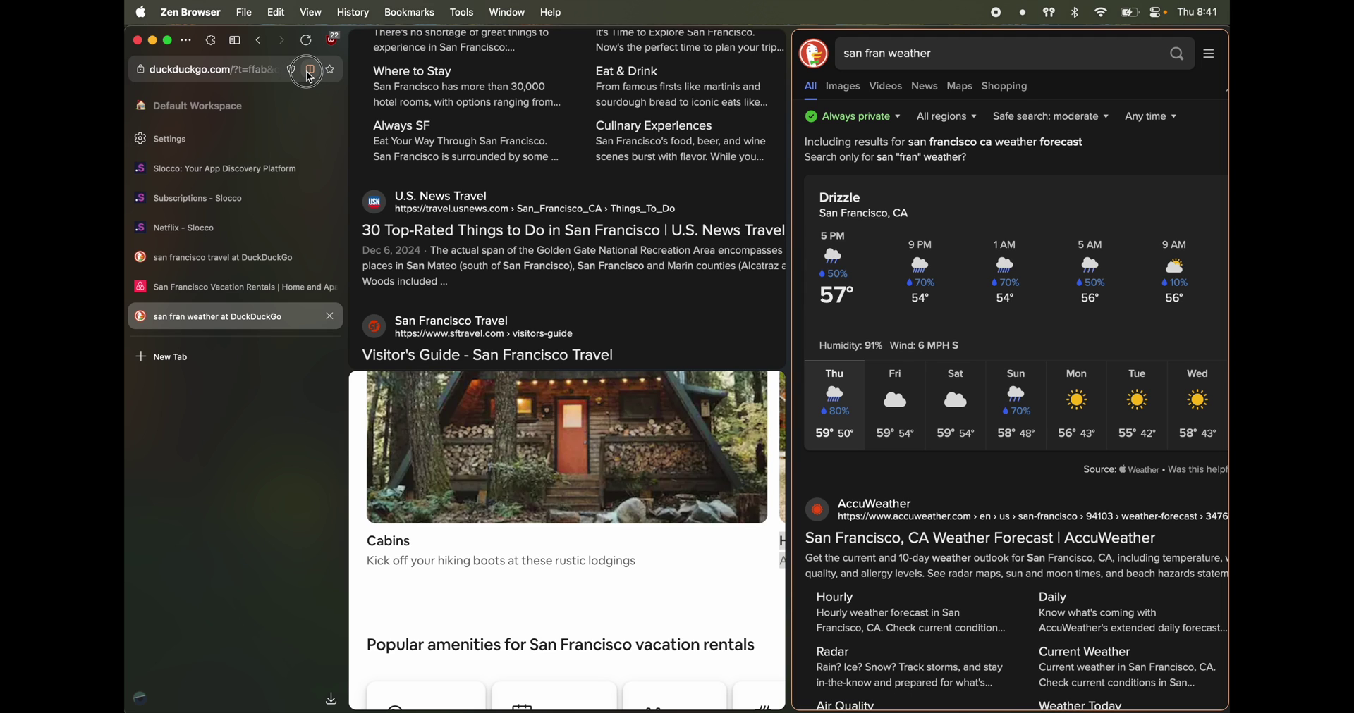
left_click(311, 76)
Unsplit to leave the weather results, then go to Settings > Tab Management.
left_click(275, 217)
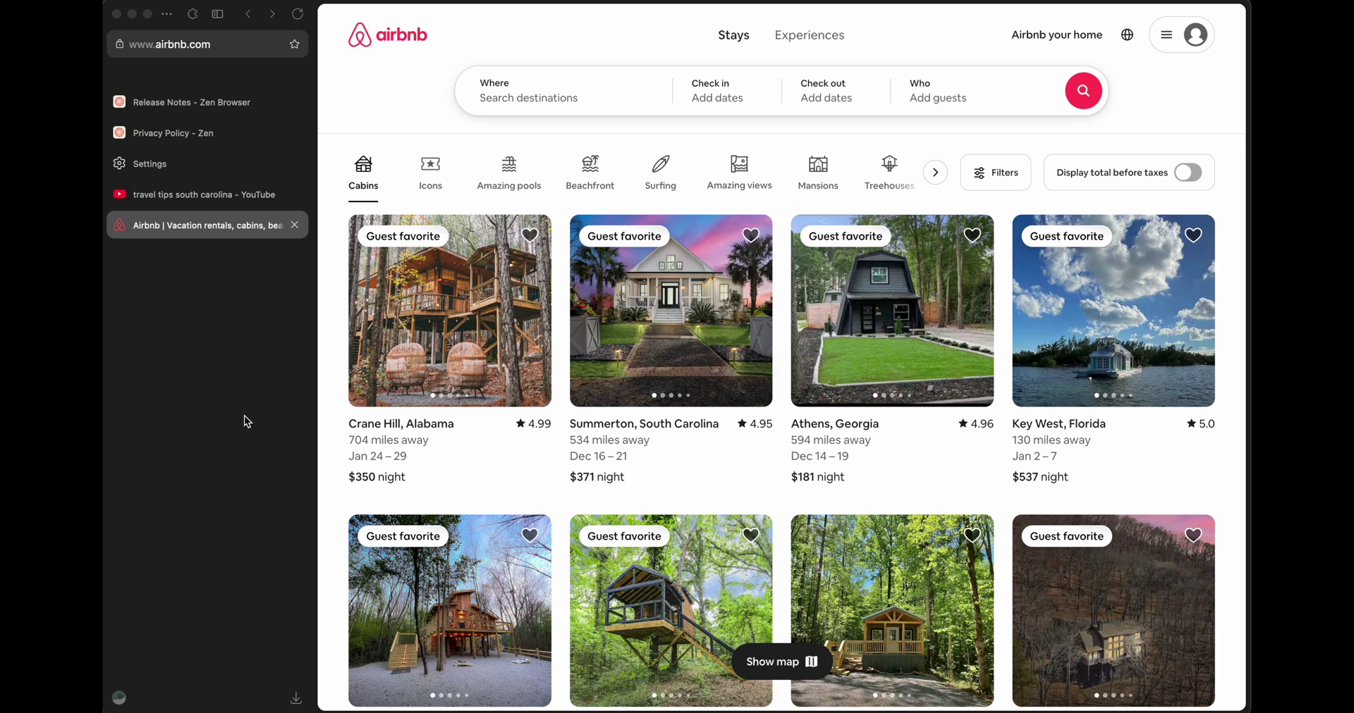
left_click(244, 417)
left_click(187, 172)
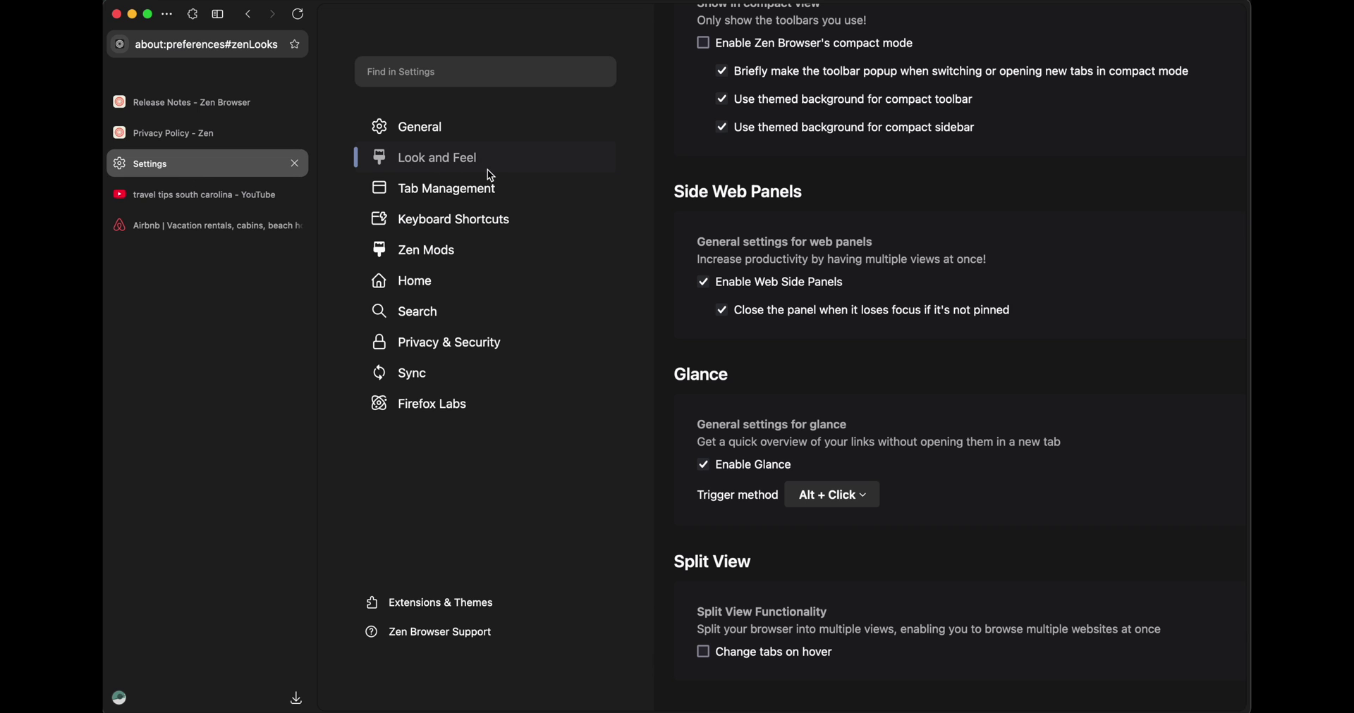
left_click(508, 187)
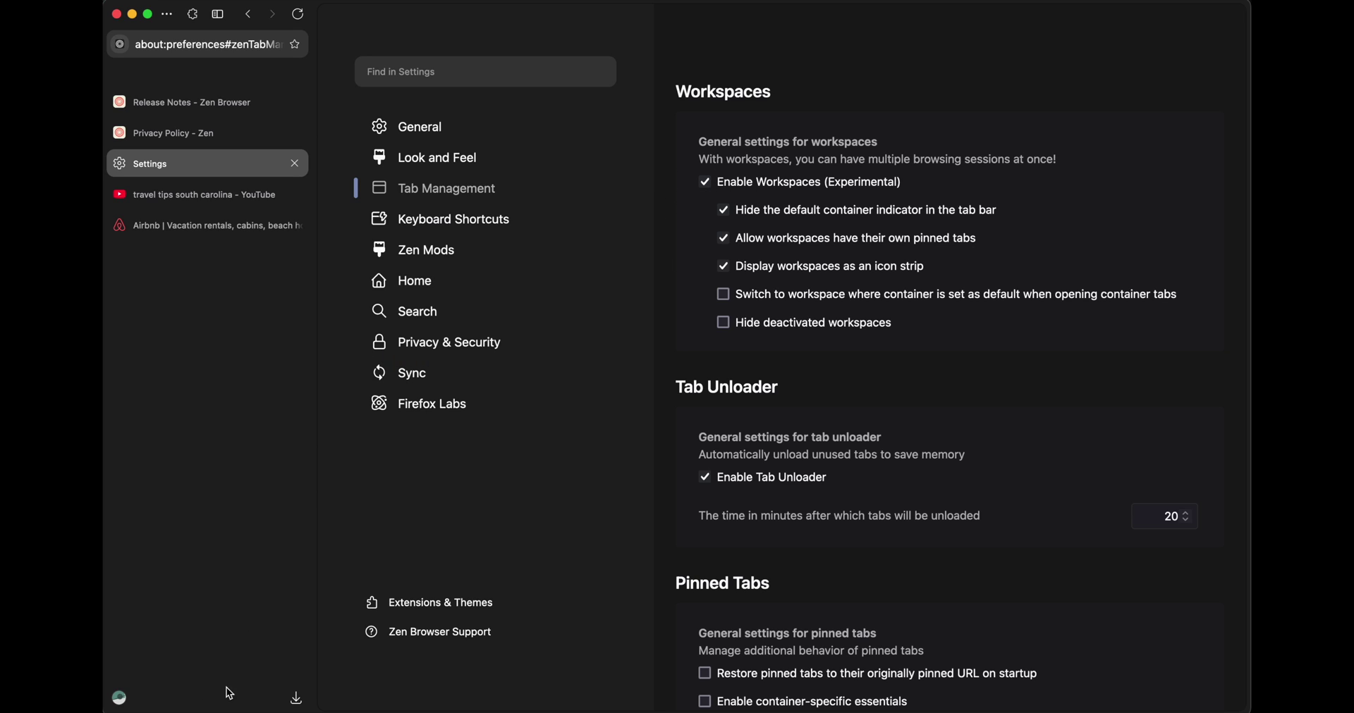
Uncheck 'Display workspaces as an icon strip'.
right_click(210, 704)
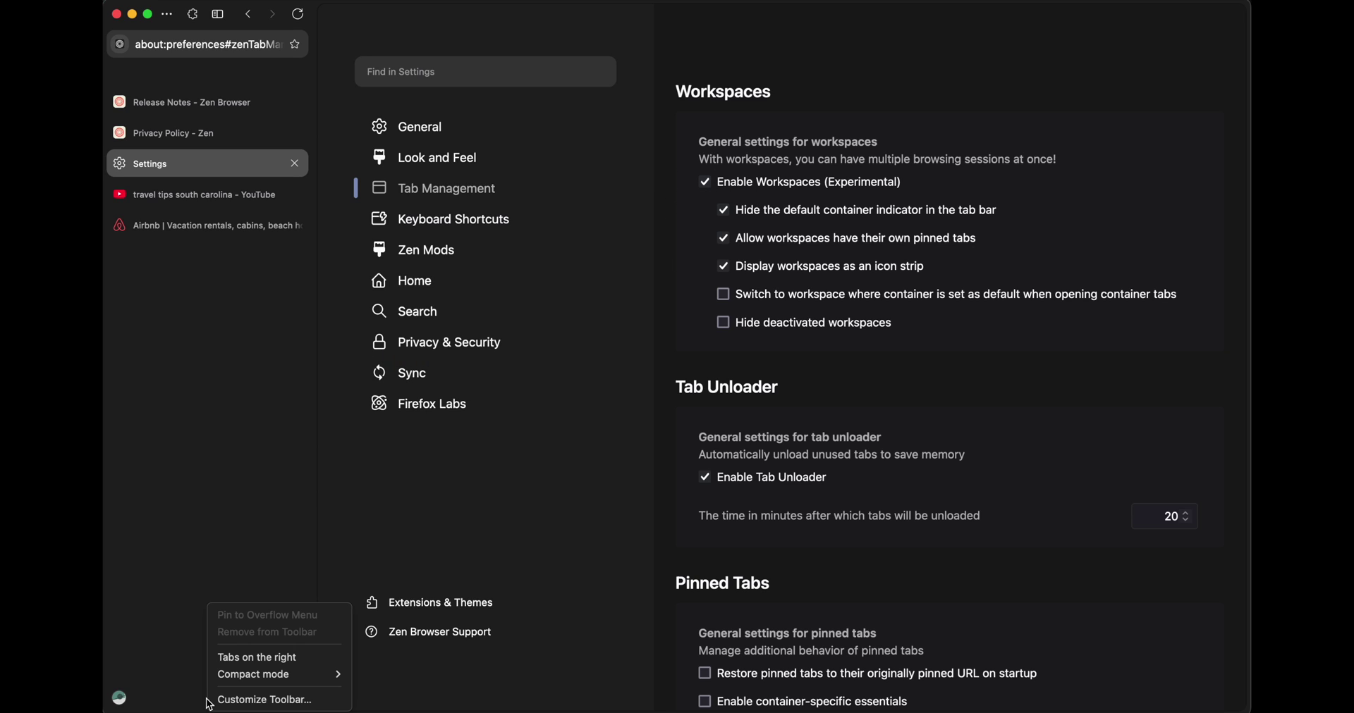
left_click(168, 570)
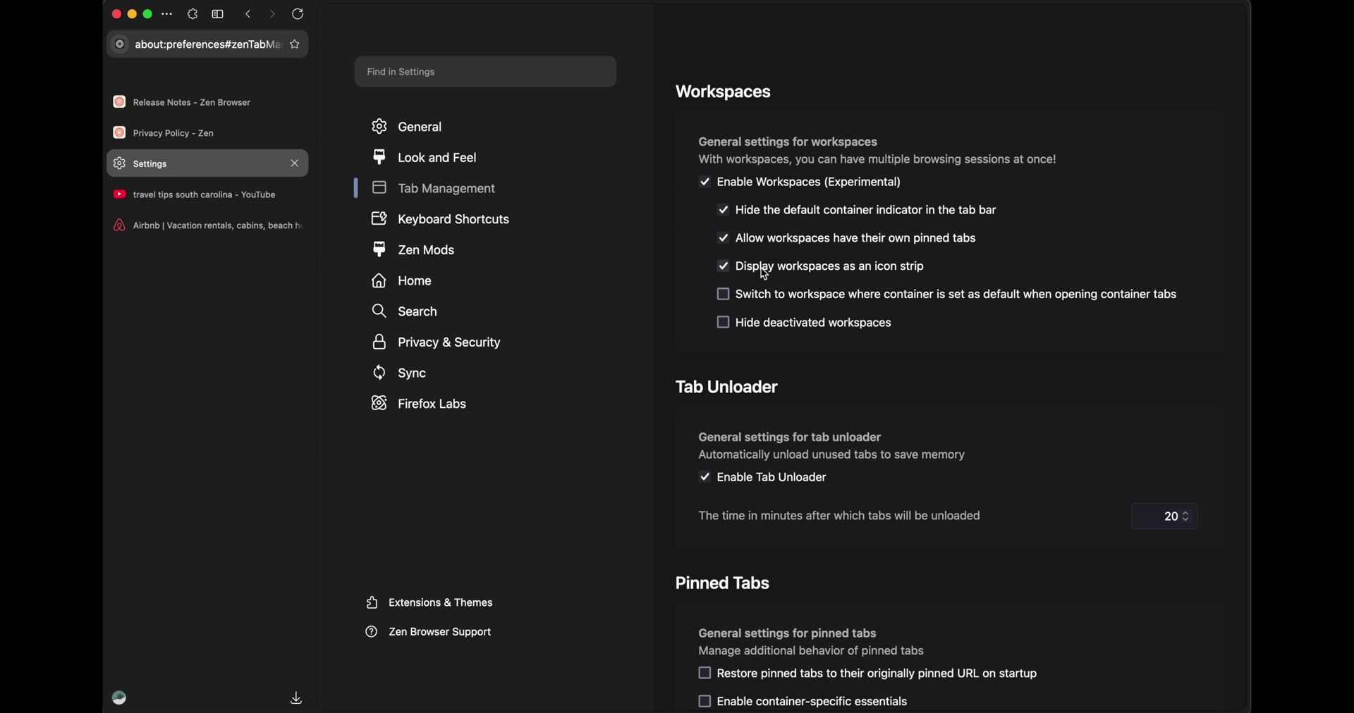
left_click(725, 268)
Quit and relaunch Zen Browser so the sidebar shows 'Default Workspace' by name.
key("super+q")
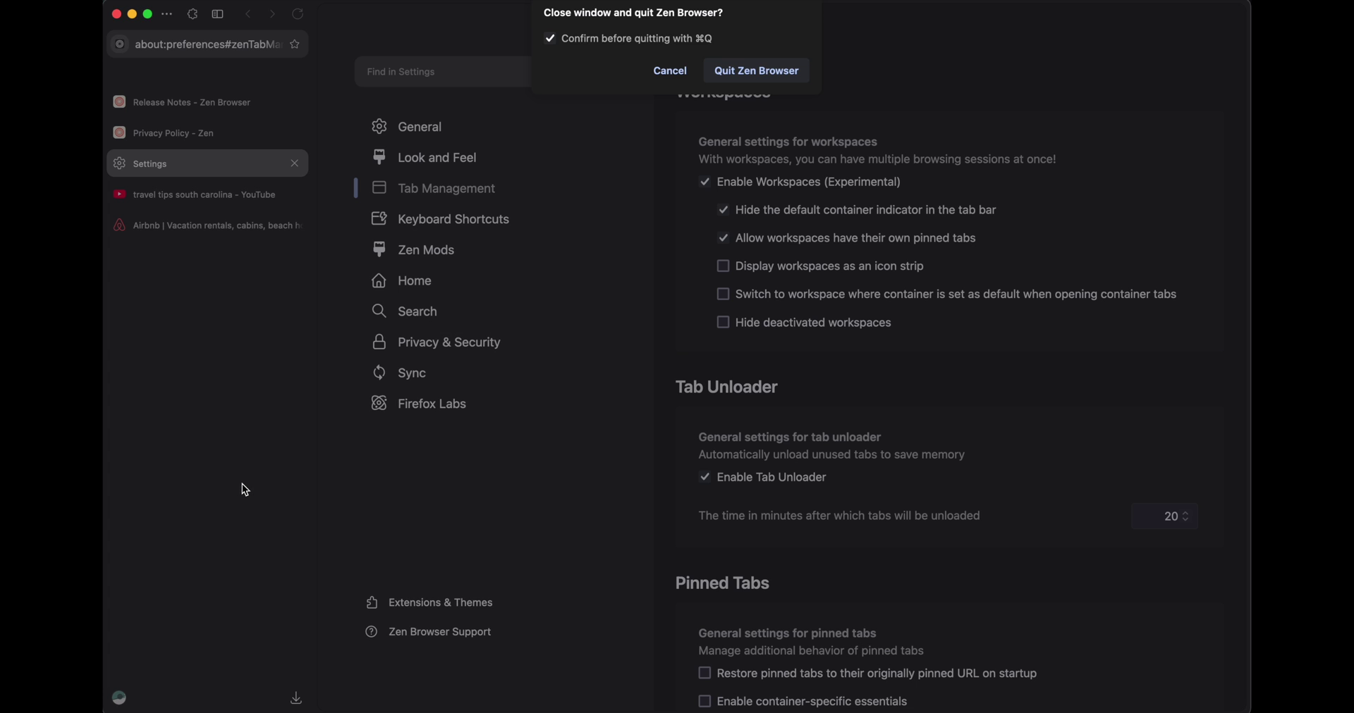
left_click(757, 71)
key("F4")
type("zen")
key("Return")
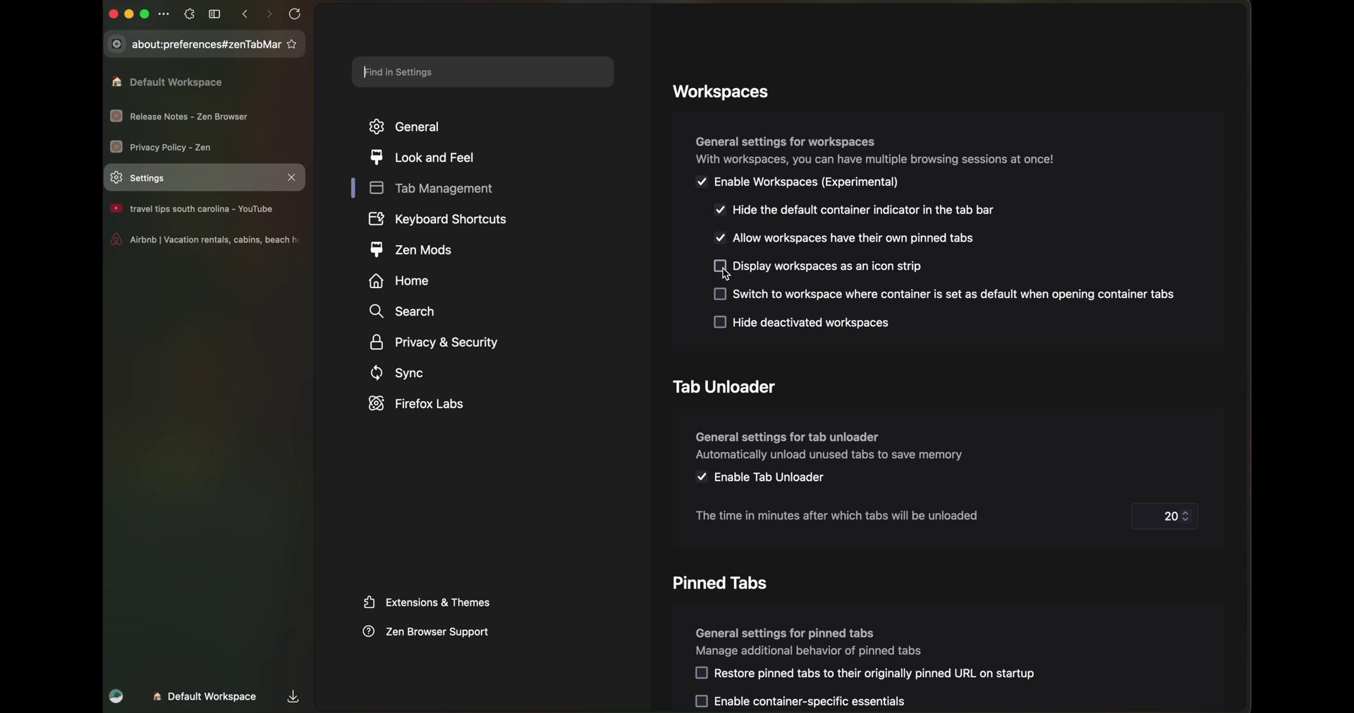
right_click(225, 700)
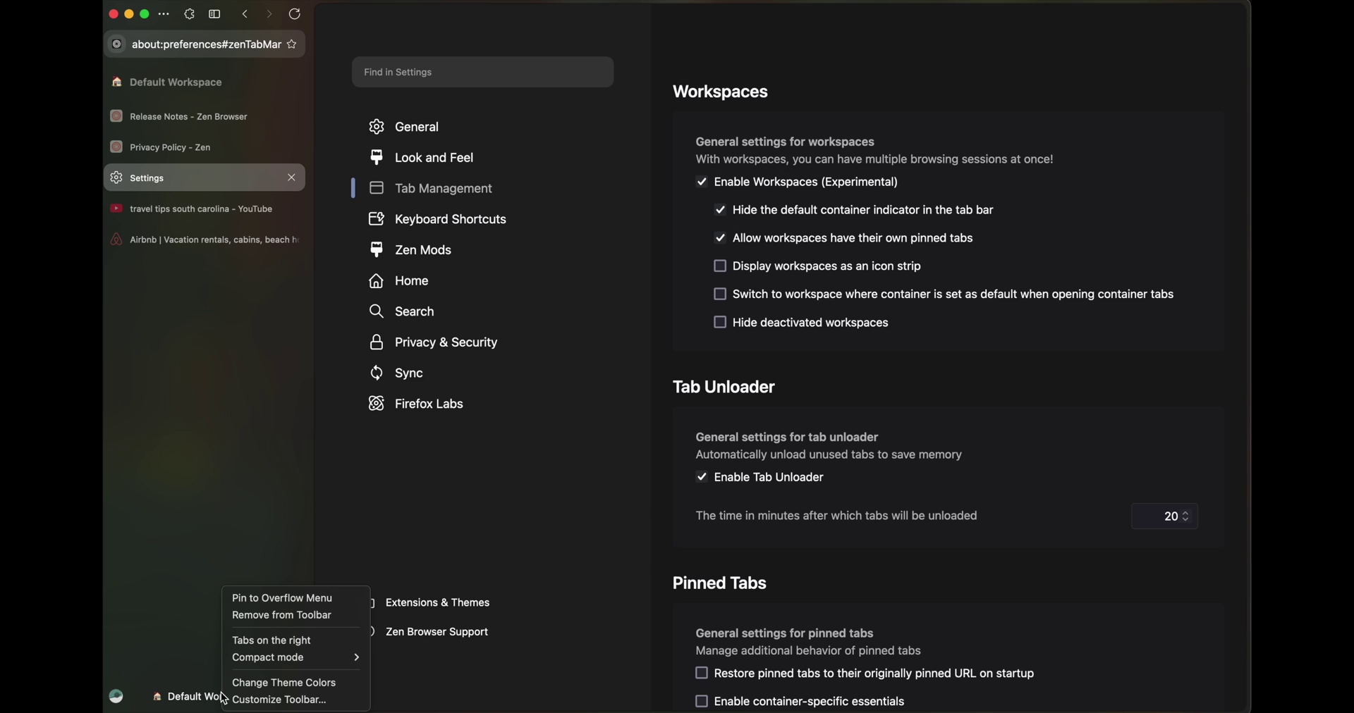
left_click(180, 644)
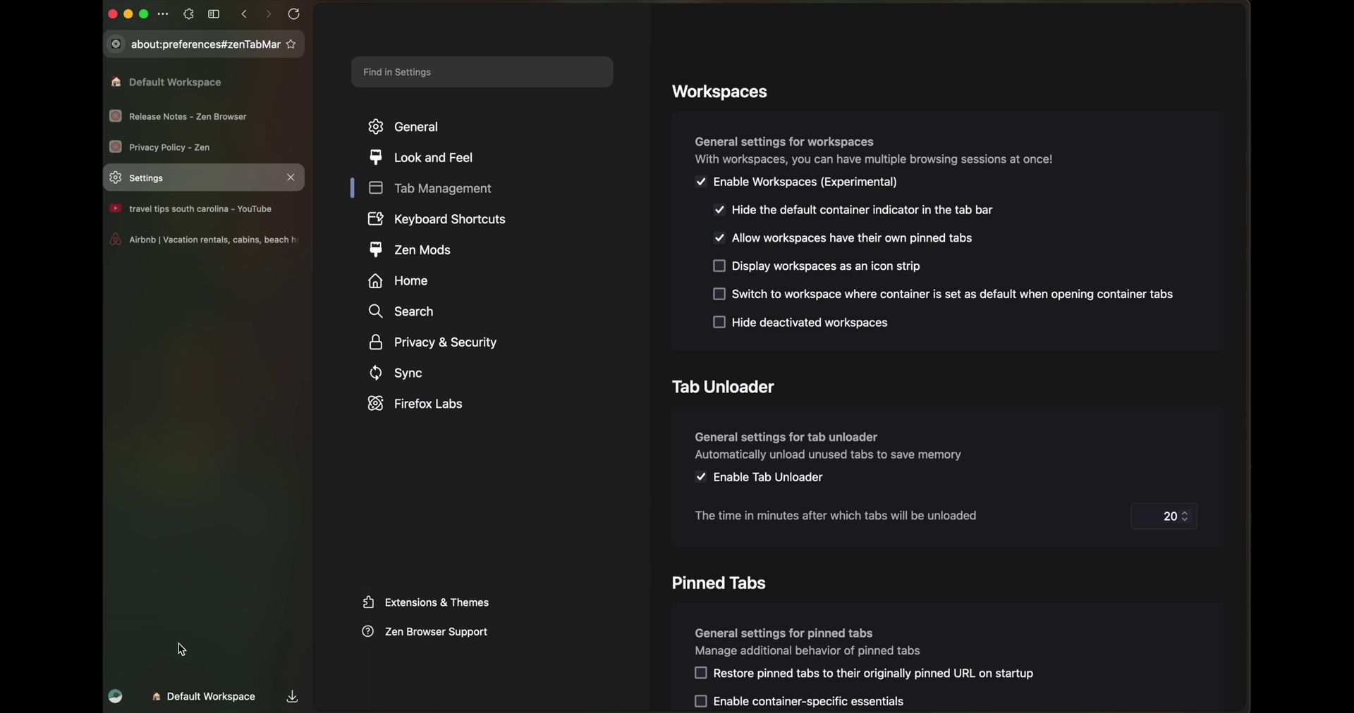
Create a new workspace named Work.
left_click(190, 698)
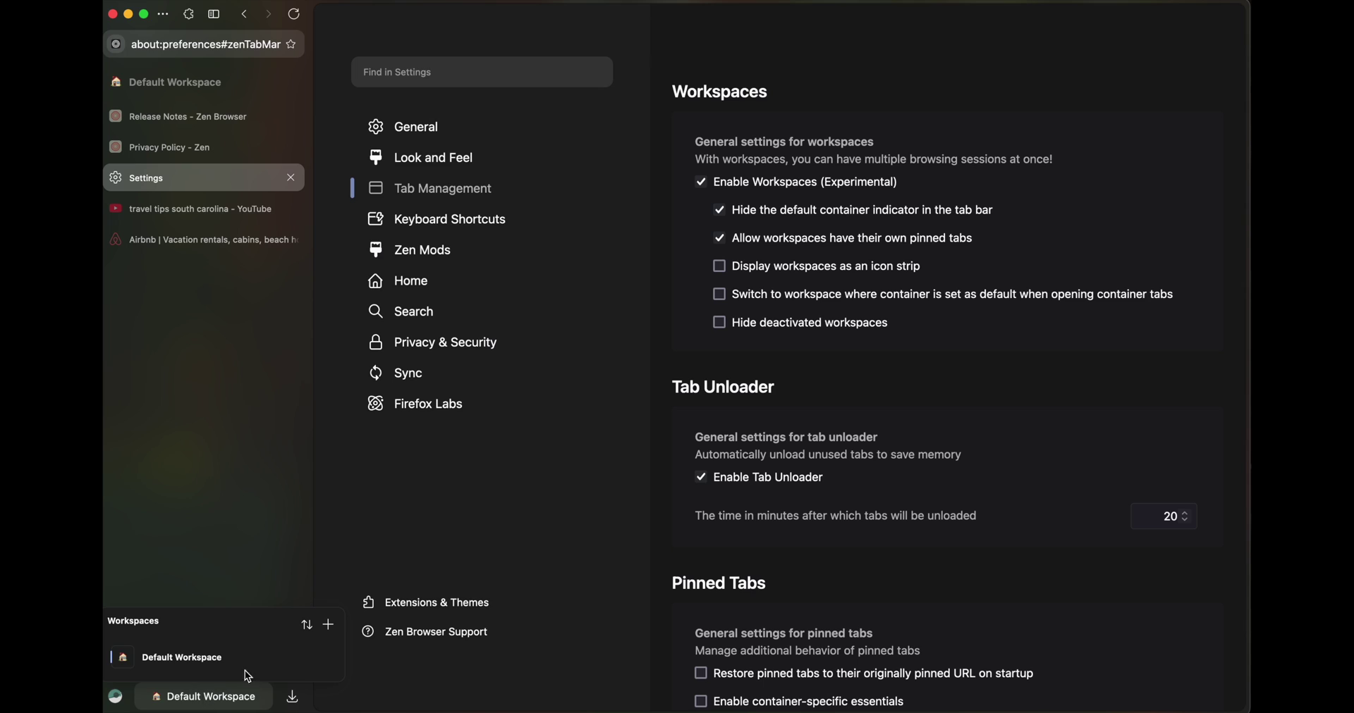
left_click(329, 624)
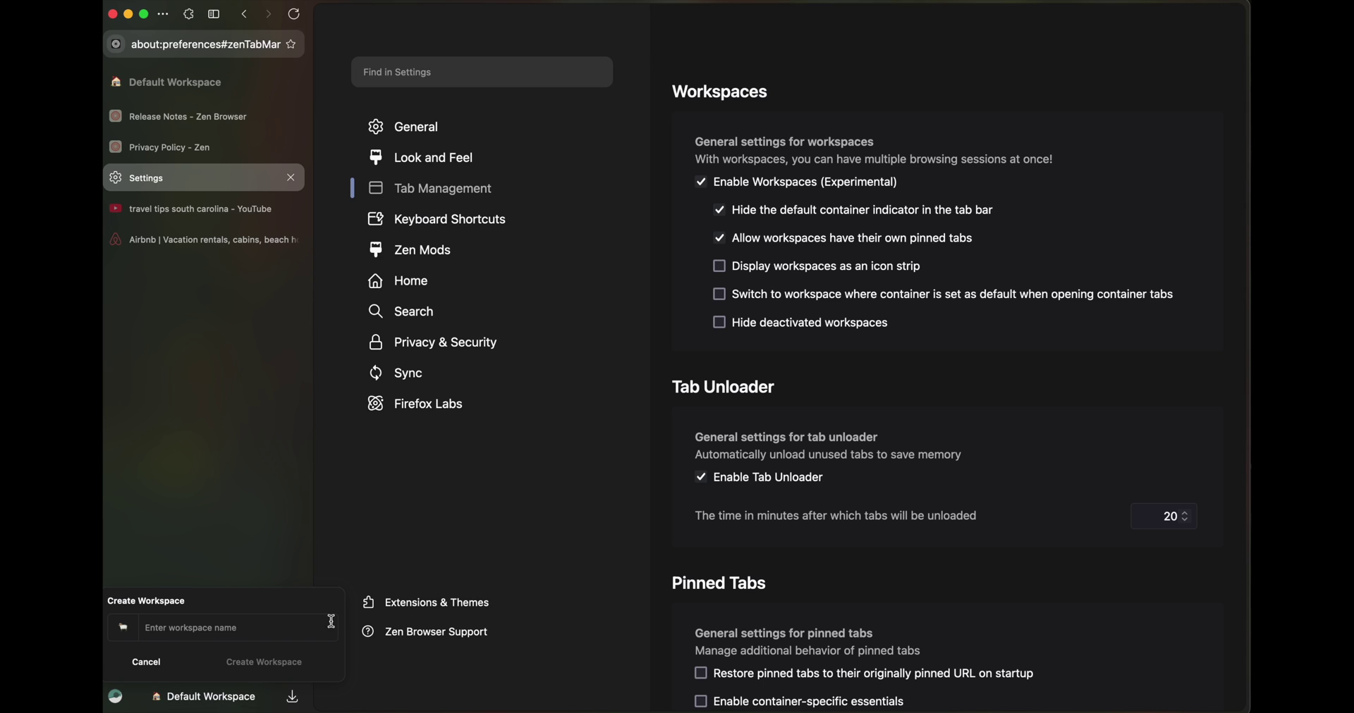
type("Work")
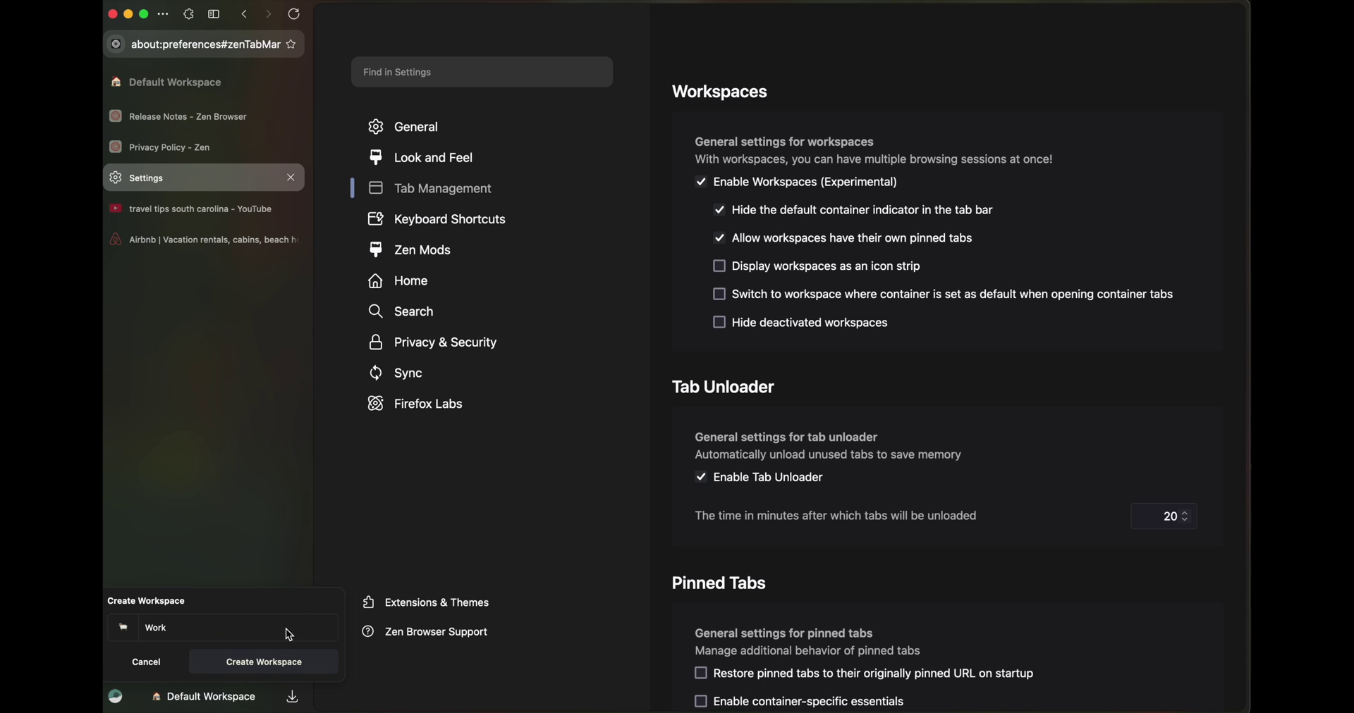
left_click(280, 666)
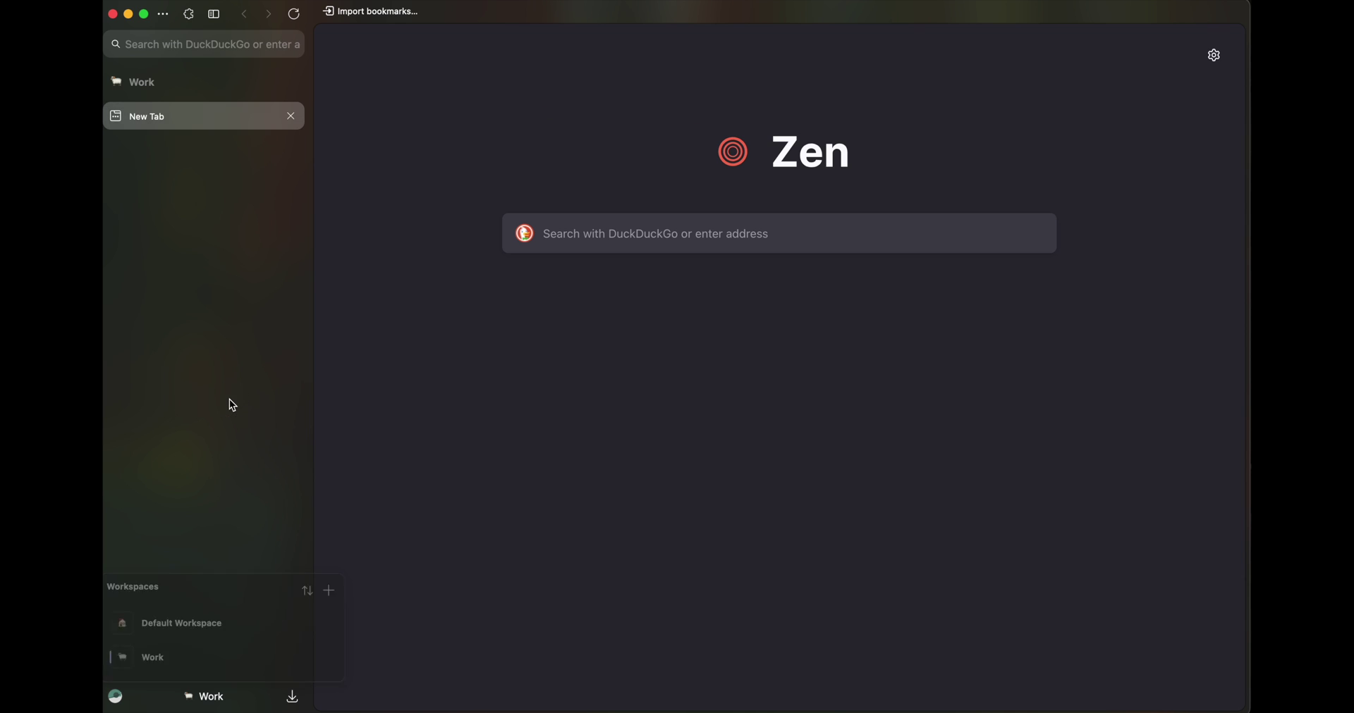
Create another workspace named Entertainment.
left_click(206, 696)
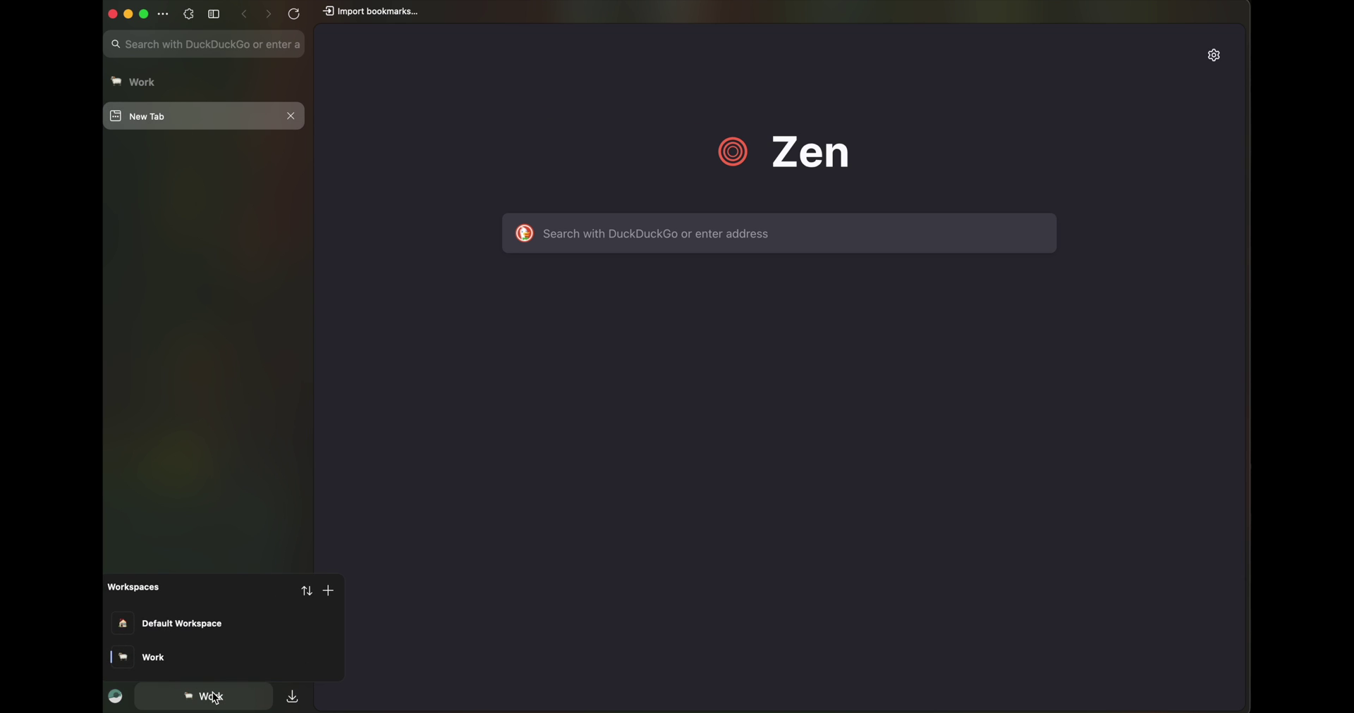
left_click(331, 595)
left_click(289, 612)
type("Entern")
type("ainment")
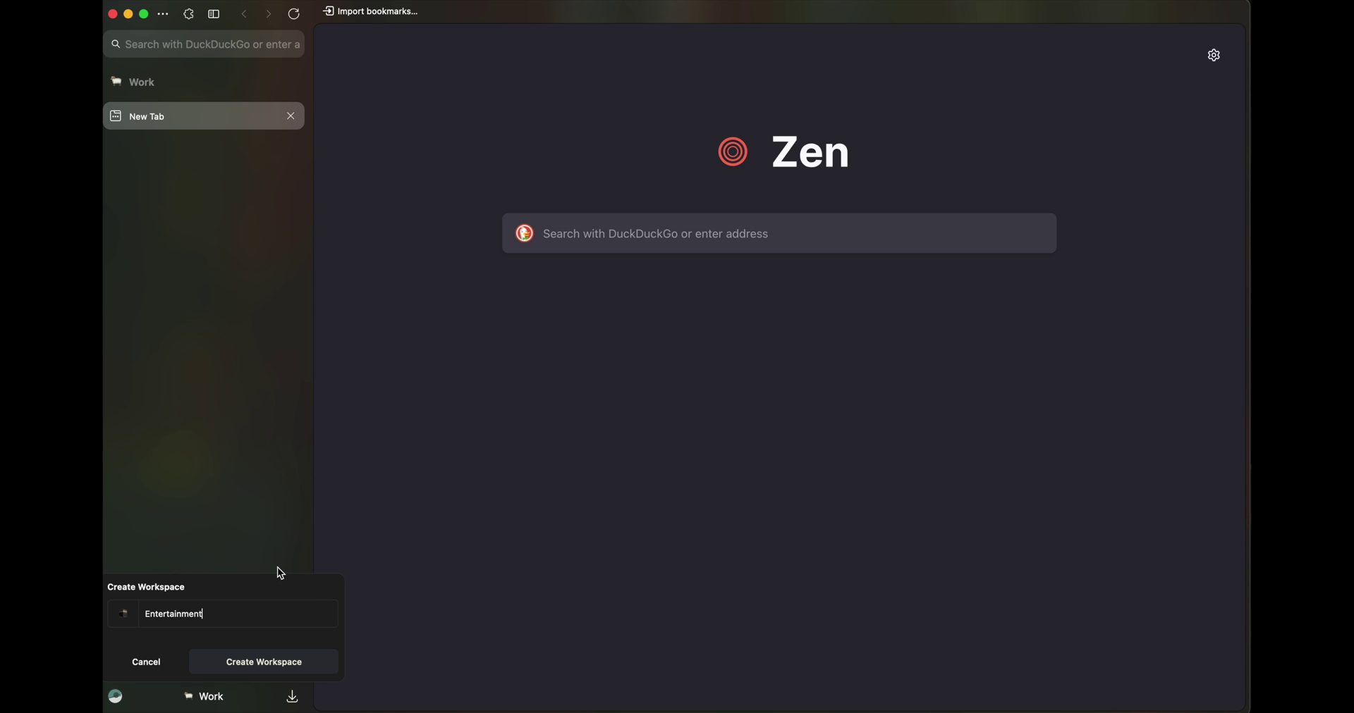
left_click(265, 654)
left_click(254, 428)
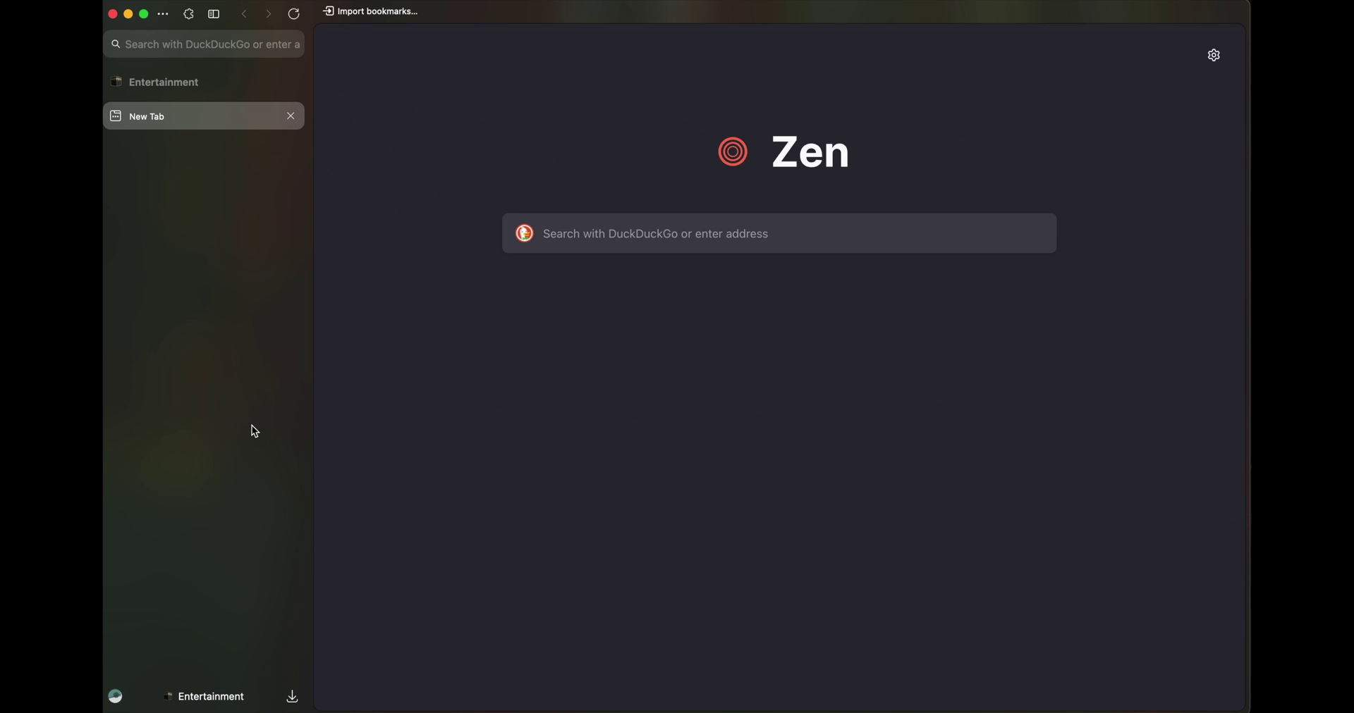
Open YouTube in a new tab and run a 'spotify' search in another.
left_click(191, 702)
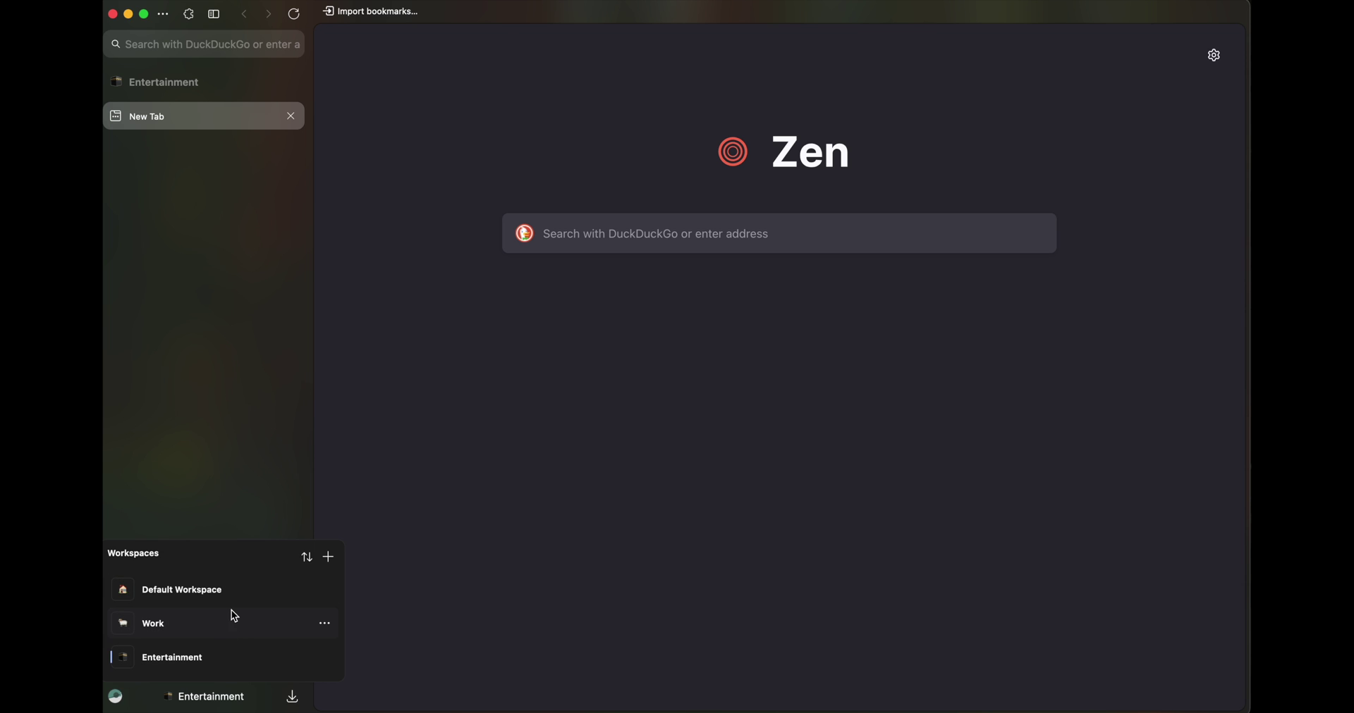
left_click(240, 379)
key("super+t")
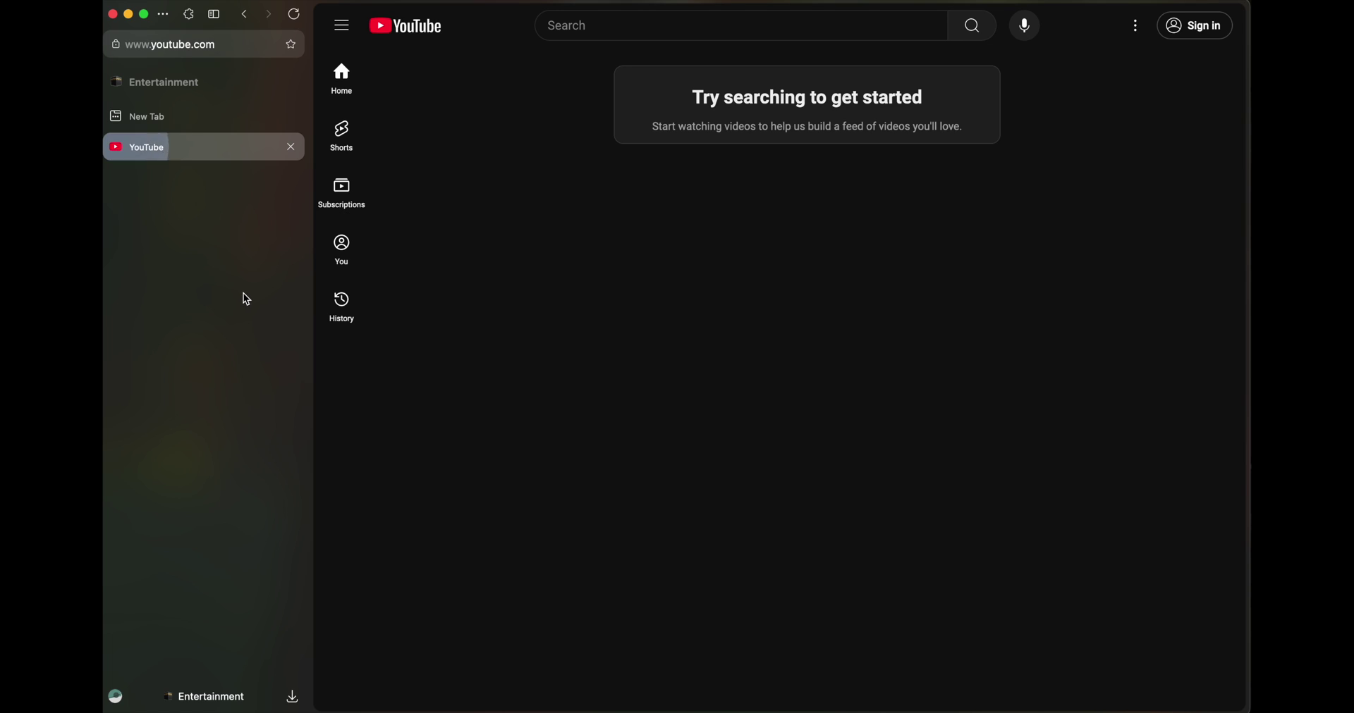
key("super+t")
type("spotify")
key("Return")
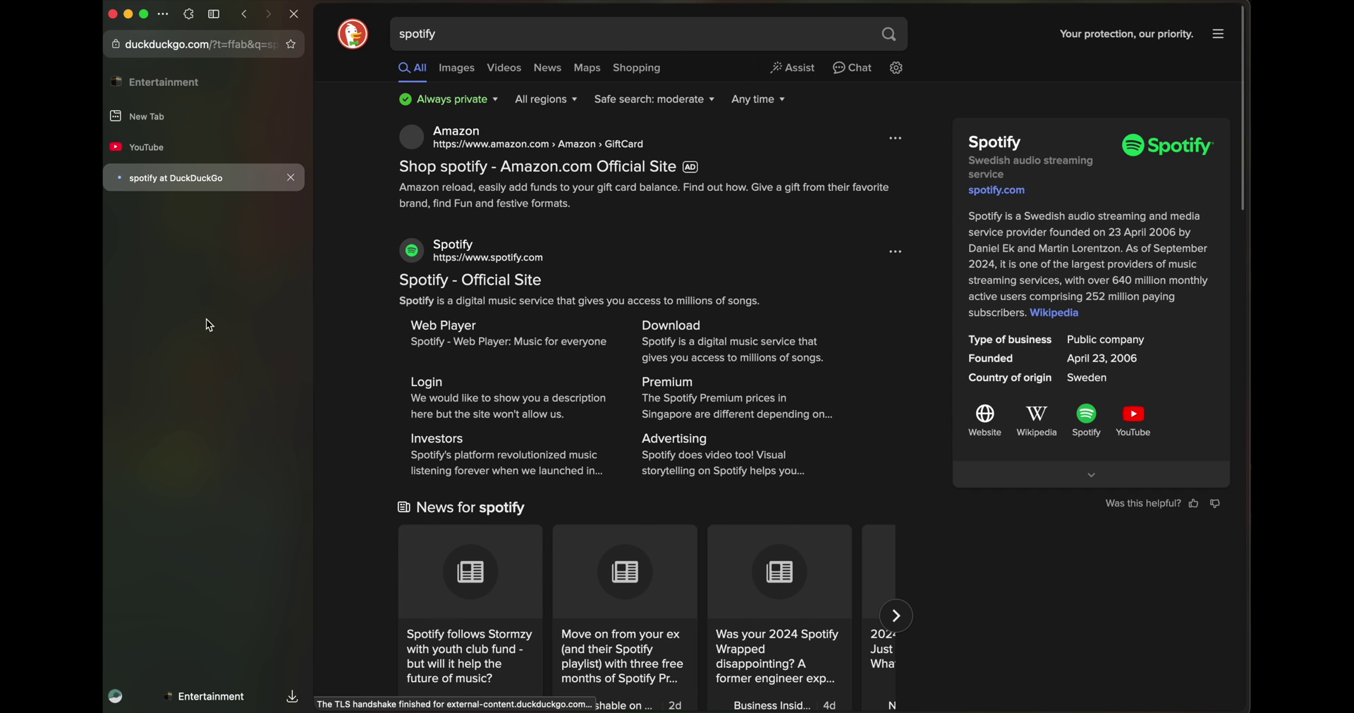
Switch between the Work and Entertainment workspaces, ending on Work.
left_click(204, 697)
left_click(187, 626)
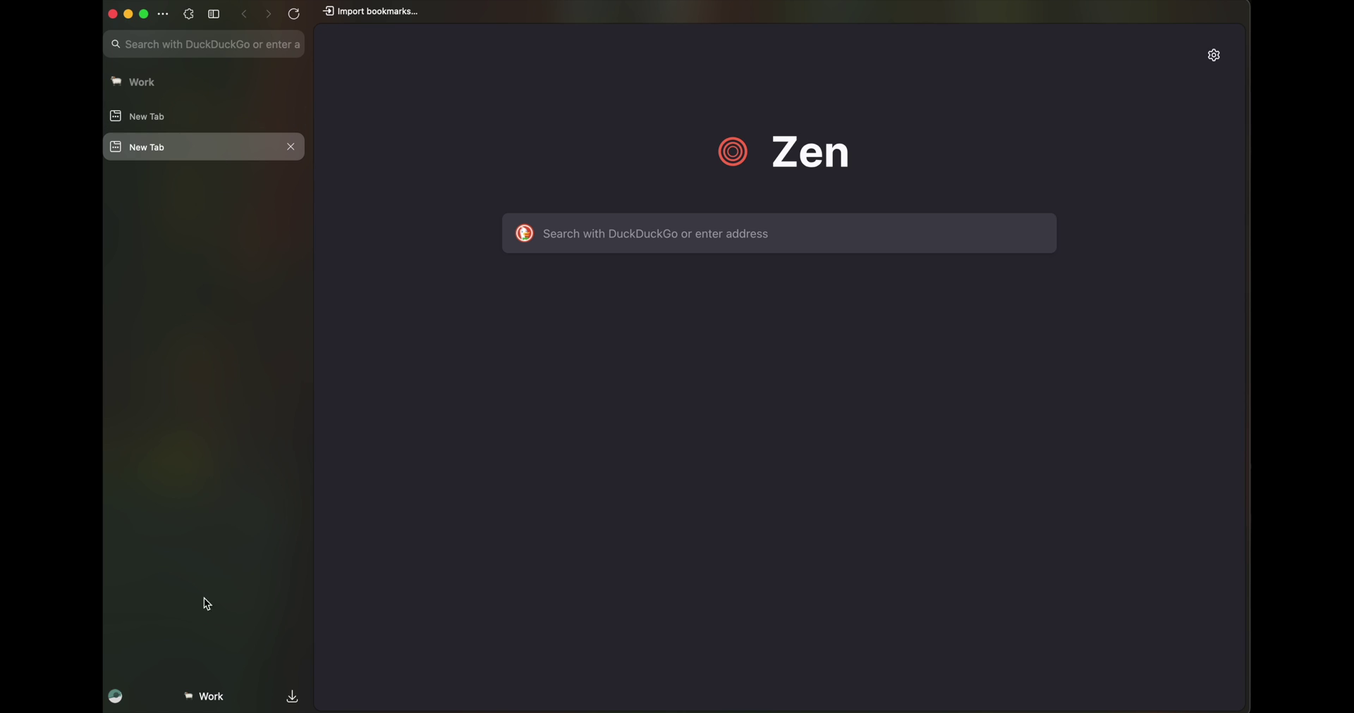
left_click(204, 696)
left_click(207, 666)
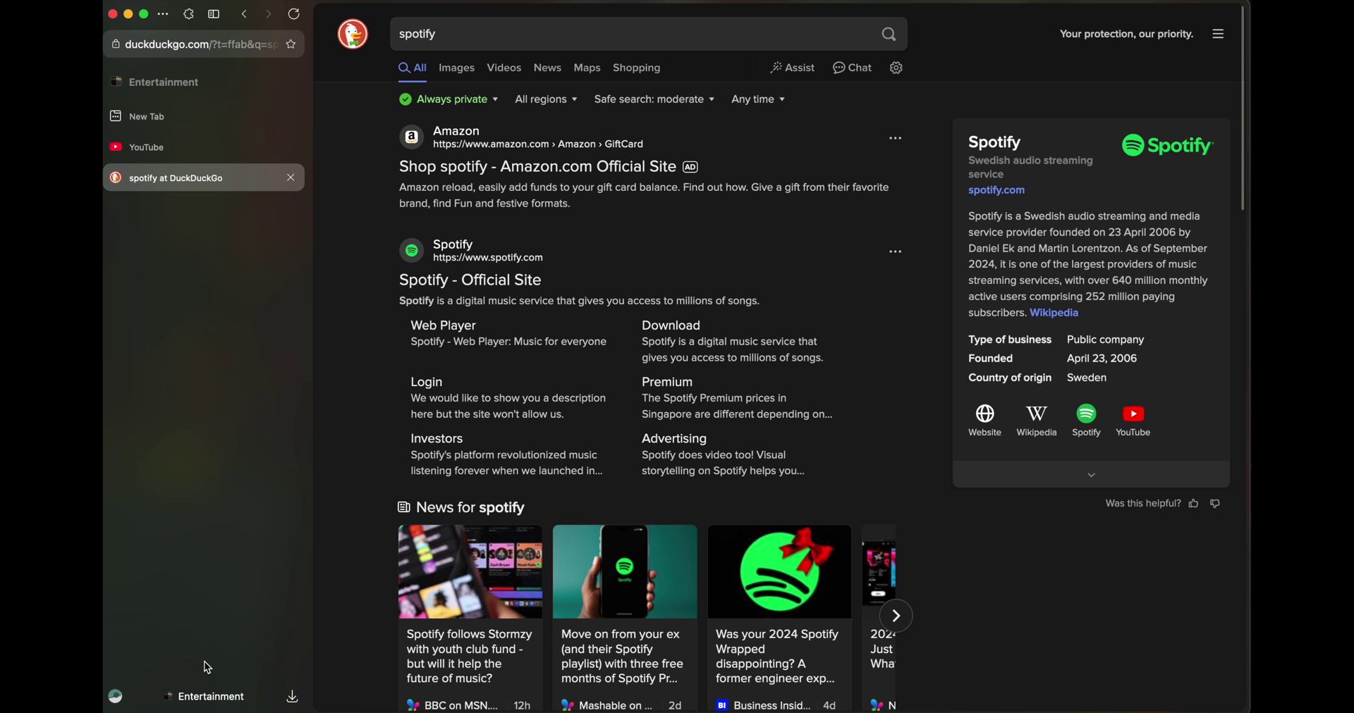
left_click(196, 707)
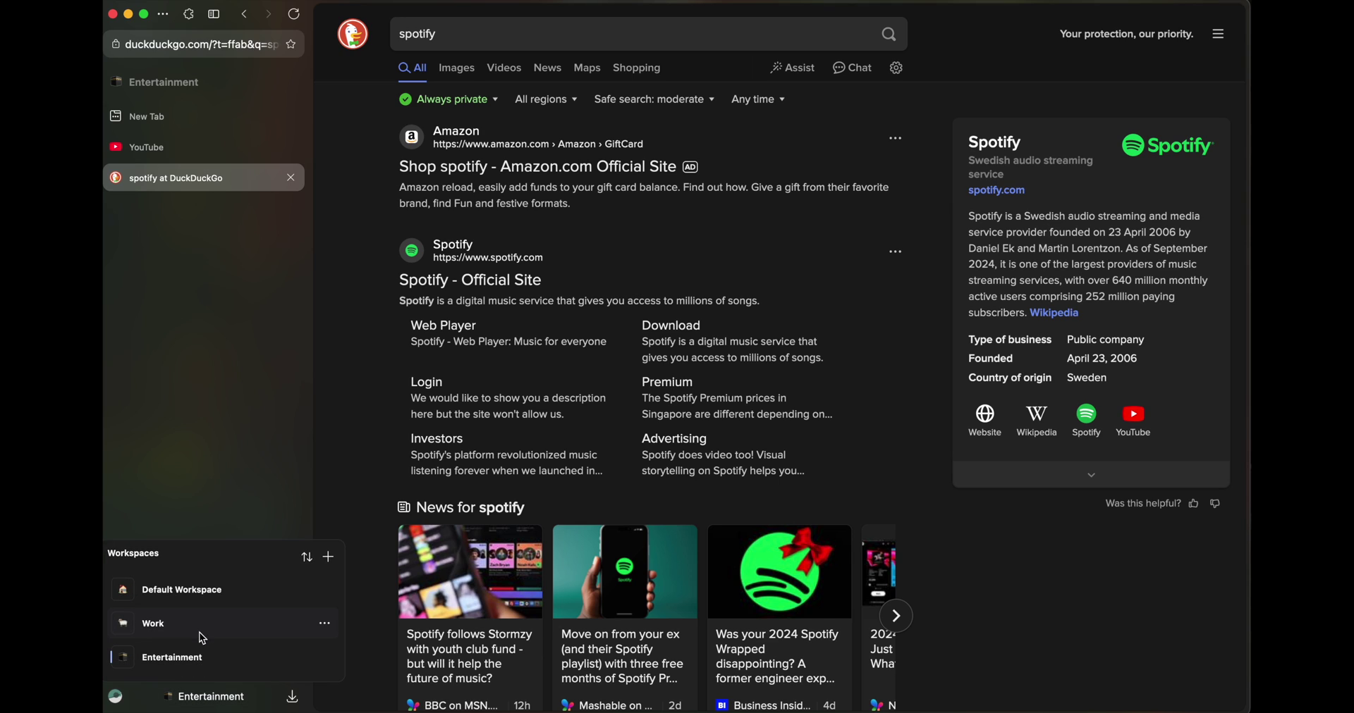
left_click(199, 633)
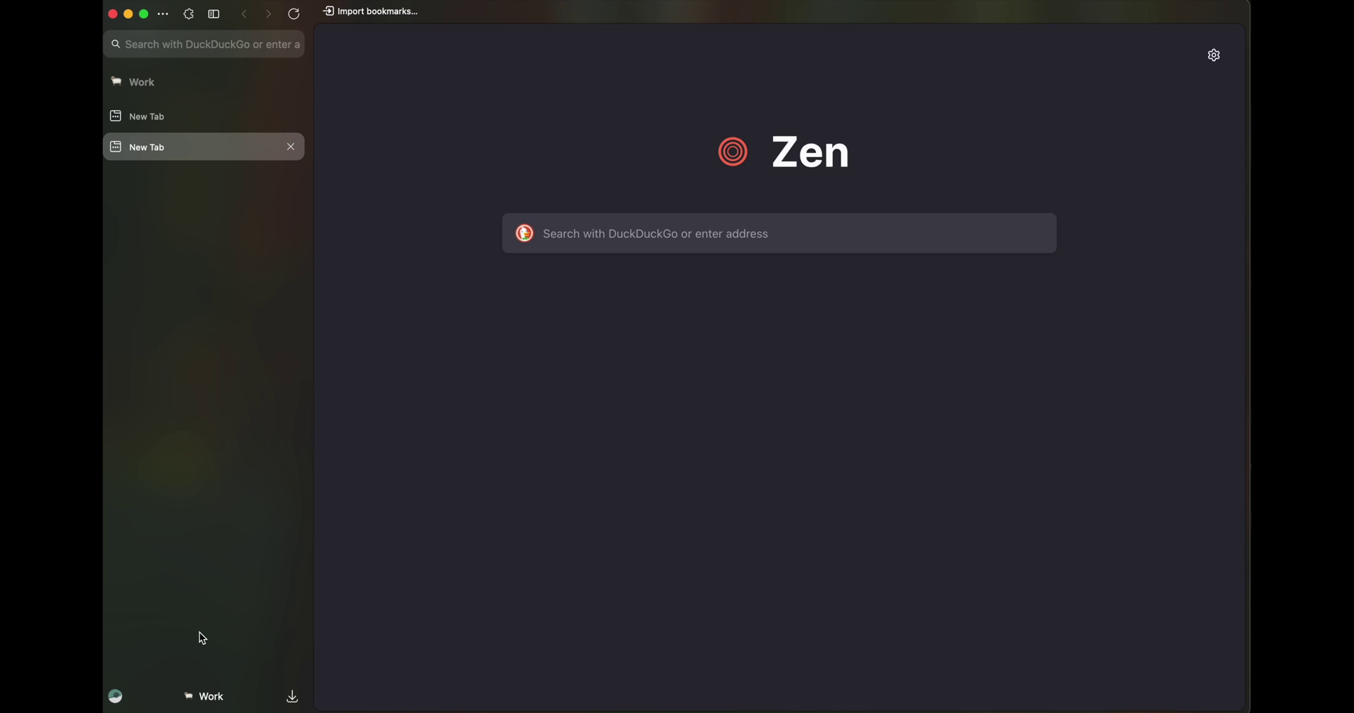
Re-enable 'Display workspaces as an icon strip' in the Settings tab.
scroll(199, 633, "left", 3)
left_click(182, 179)
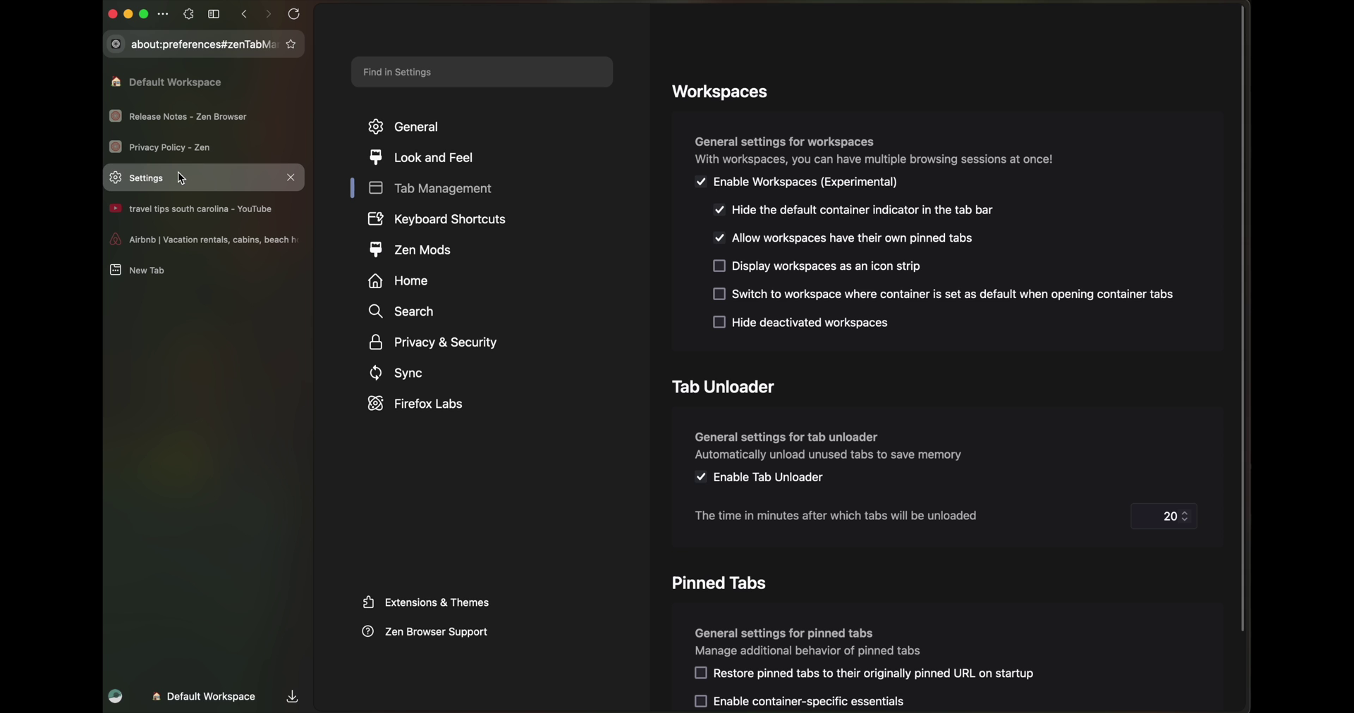
left_click(719, 269)
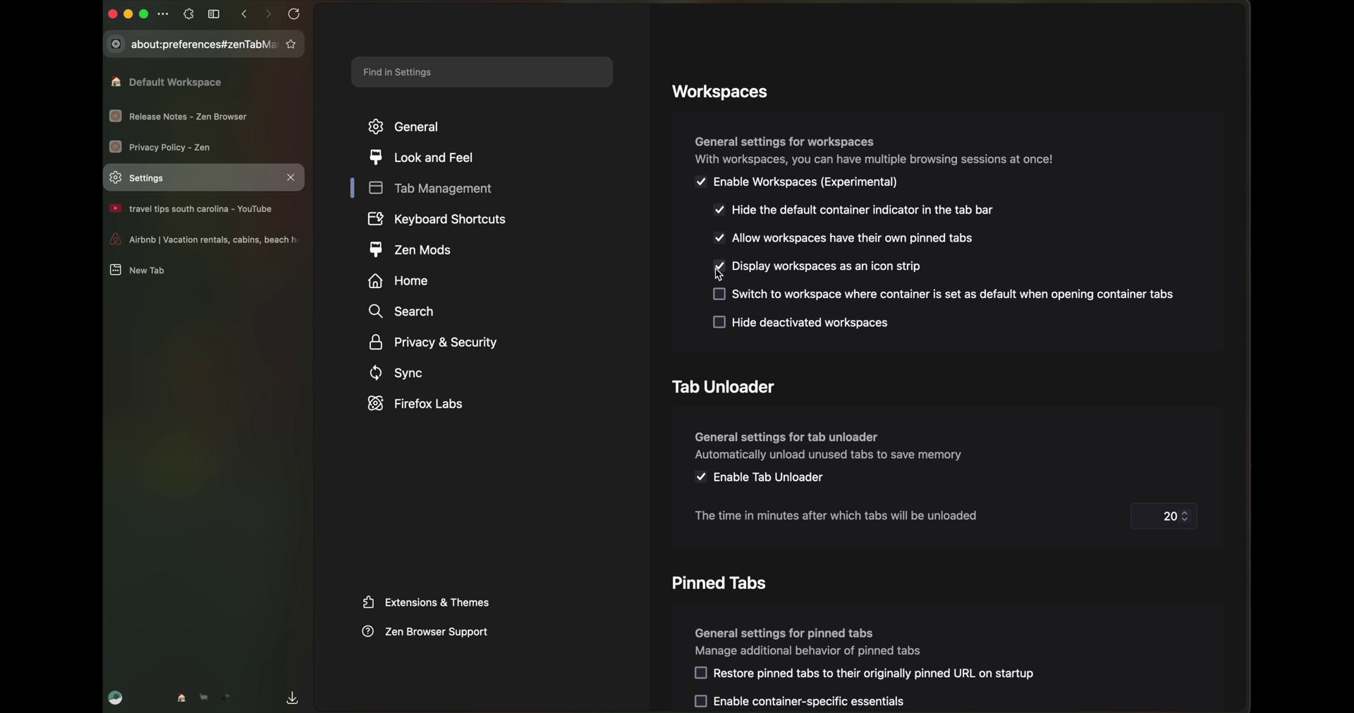
Cycle through the Work, Entertainment and Default workspace icons, then view Keyboard Shortcuts settings.
left_click(206, 700)
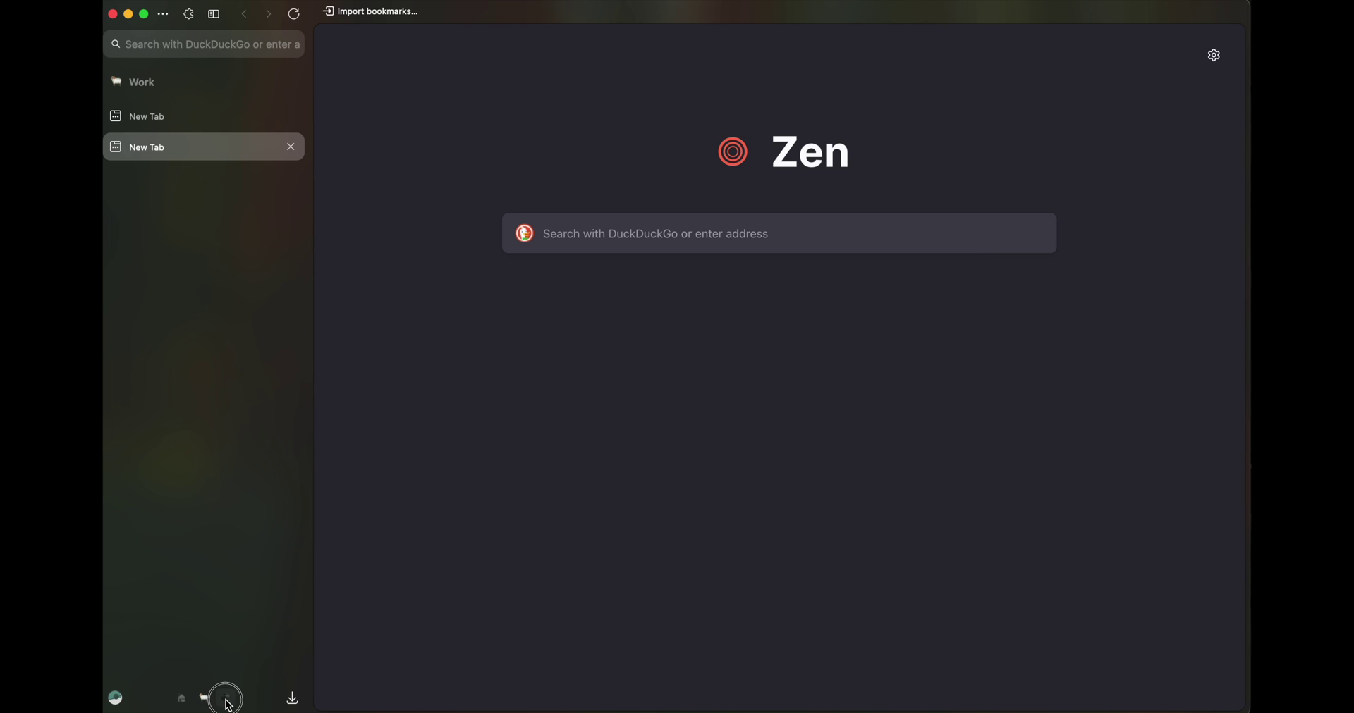
left_click(226, 698)
left_click(181, 698)
left_click(204, 698)
left_click(181, 699)
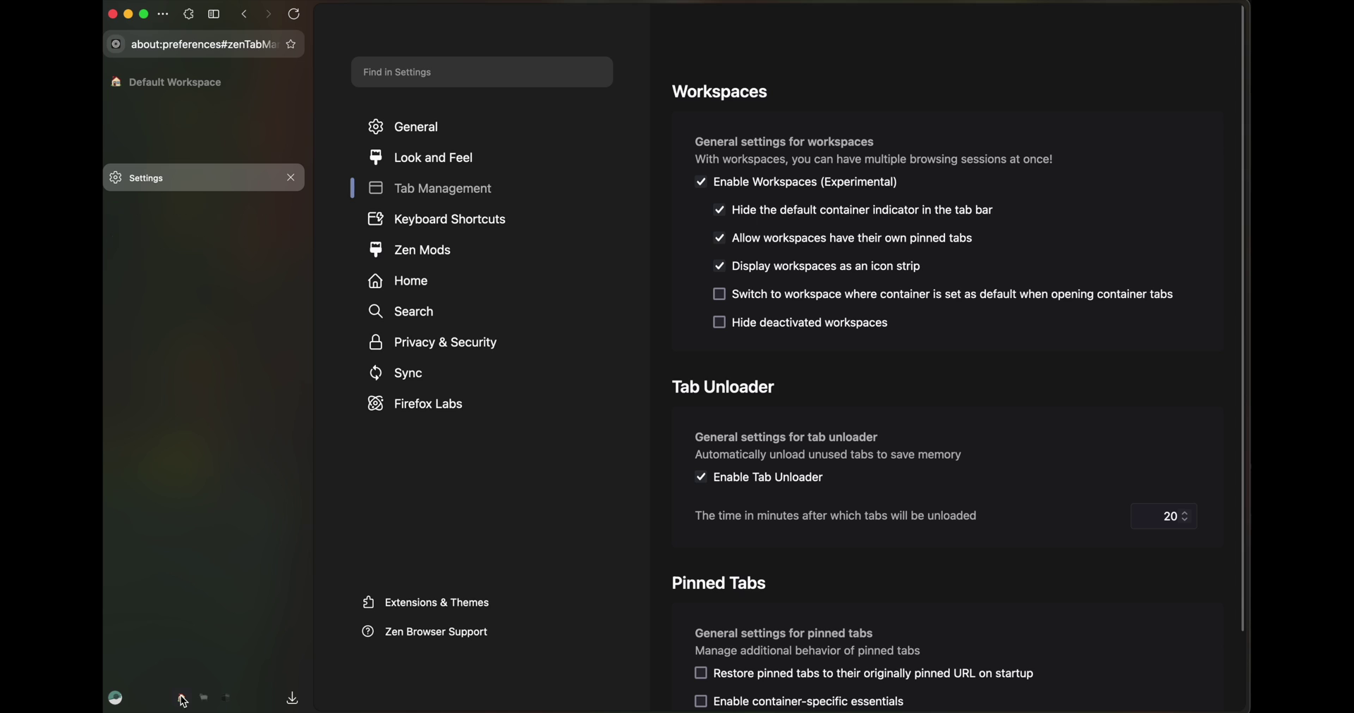
left_click(487, 237)
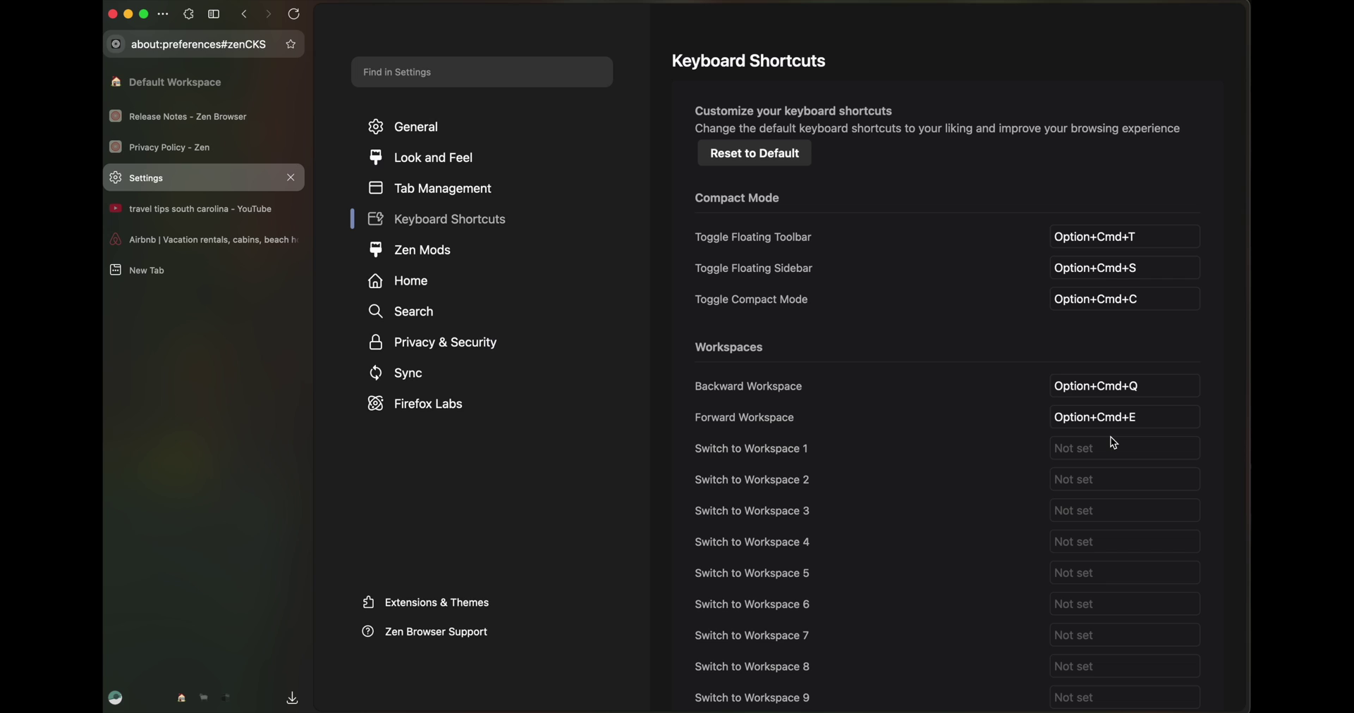
Cycle workspaces with Alt+Cmd+E, then change a restart-requiring setting and restart Zen Browser.
key("alt+super+e")
key("alt+super+e")
key("alt+super+e")
left_click(773, 155)
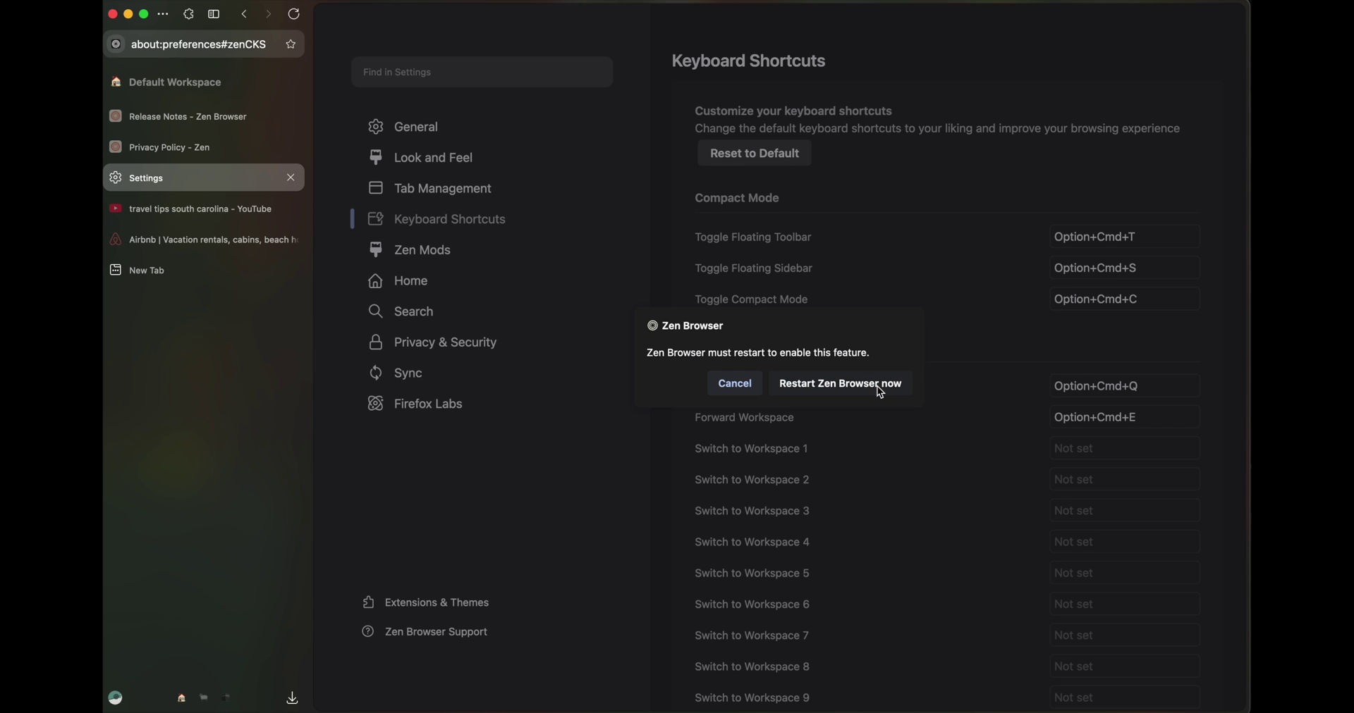
left_click(839, 385)
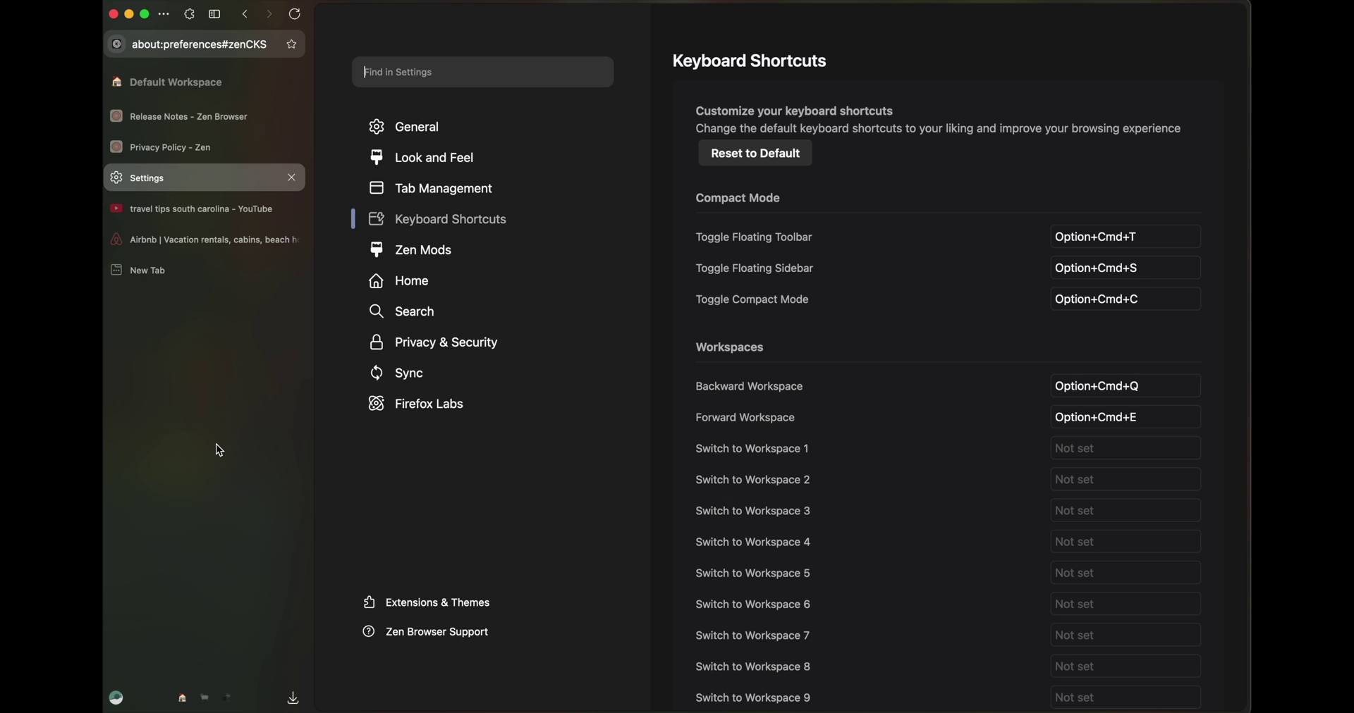
Scroll sideways over the sidebar through Entertainment and Work, ending on Default Workspace.
scroll(215, 444, "right", 10)
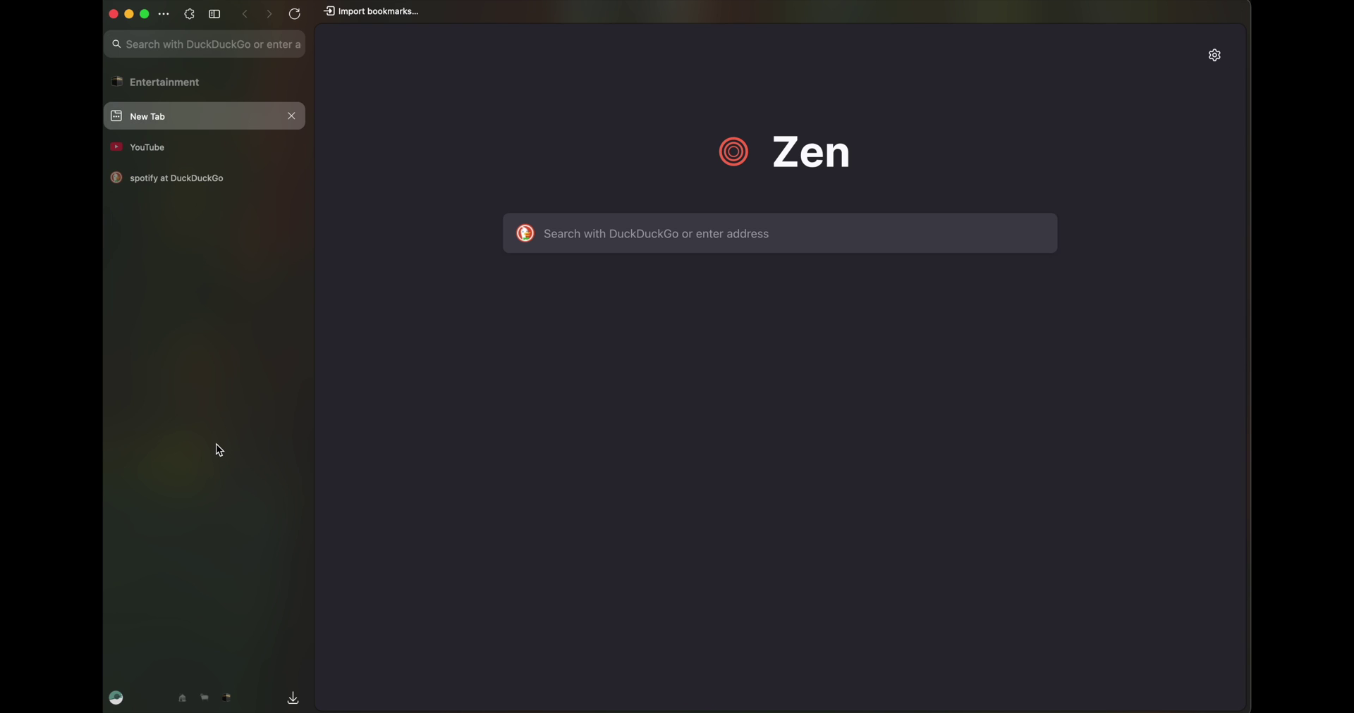
scroll(217, 446, "right", 10)
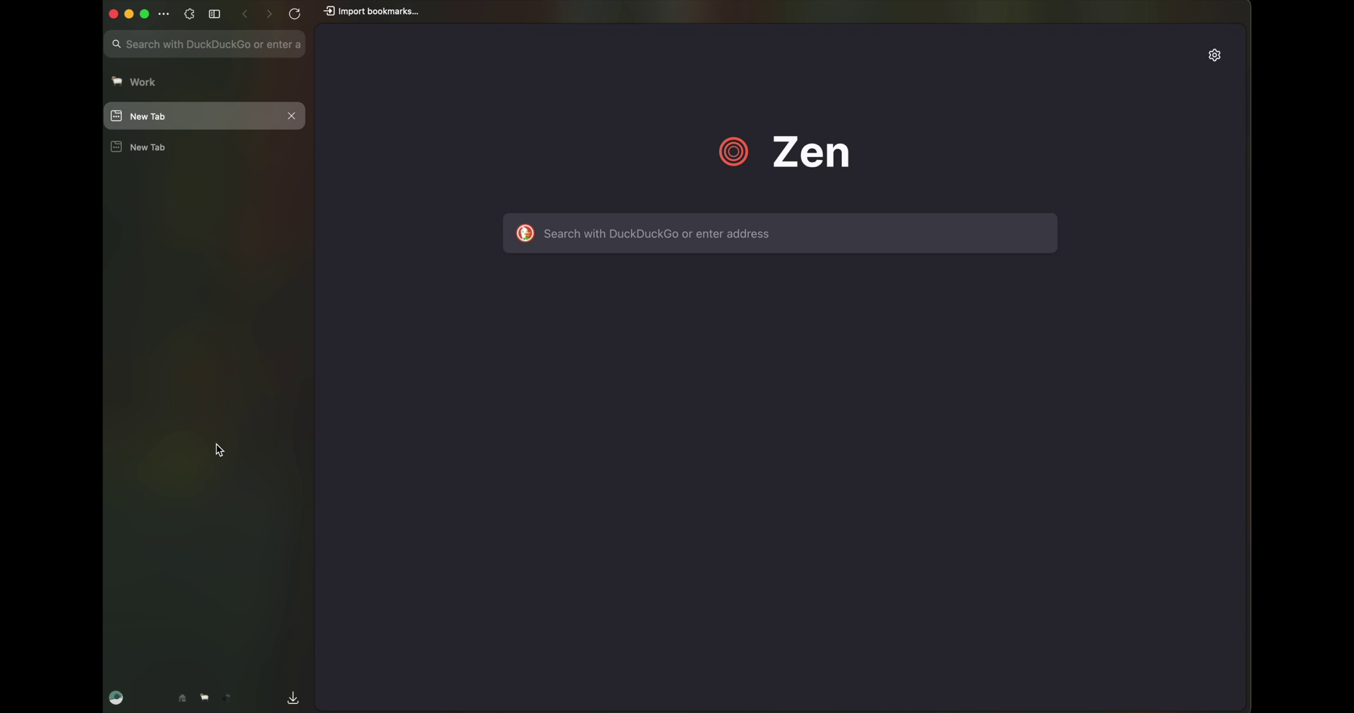
scroll(216, 444, "left", 10)
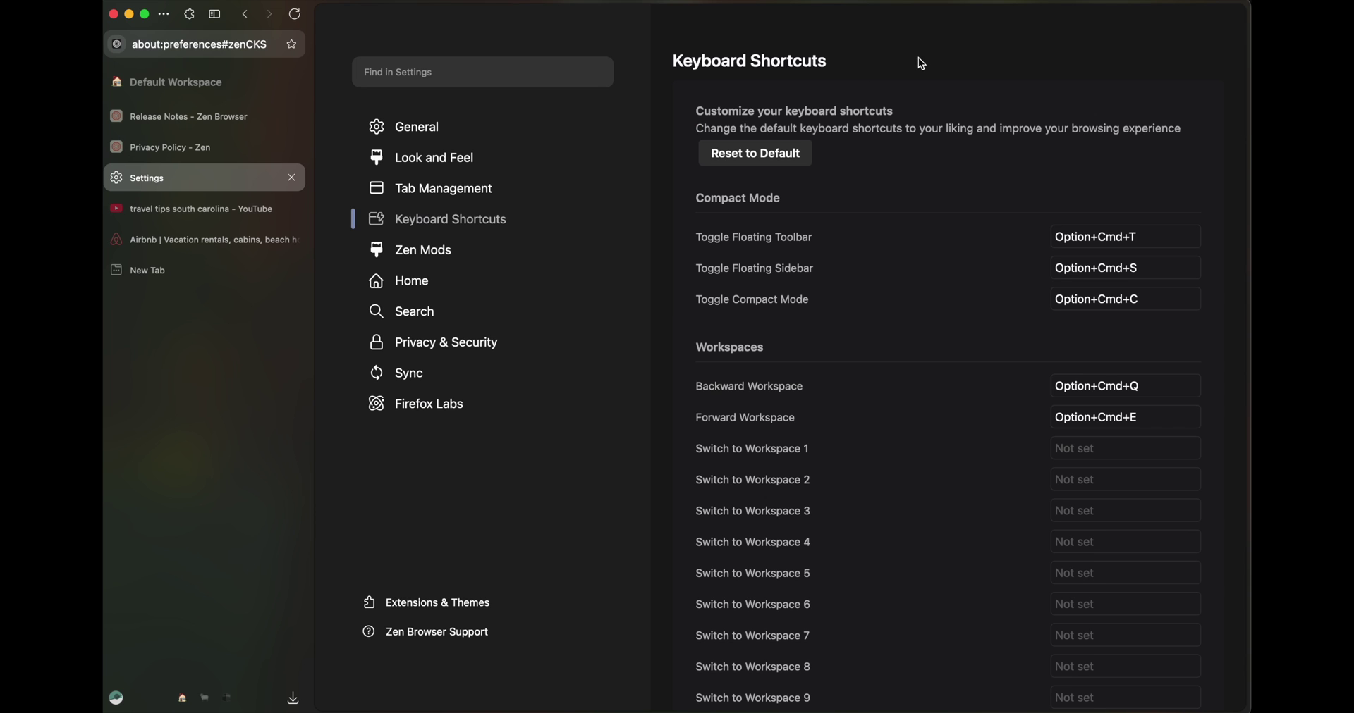
Search DuckDuckGo for 'wikipedia dogs' in a new tab.
key("super+t")
type("wikipedia dogs")
key("Return")
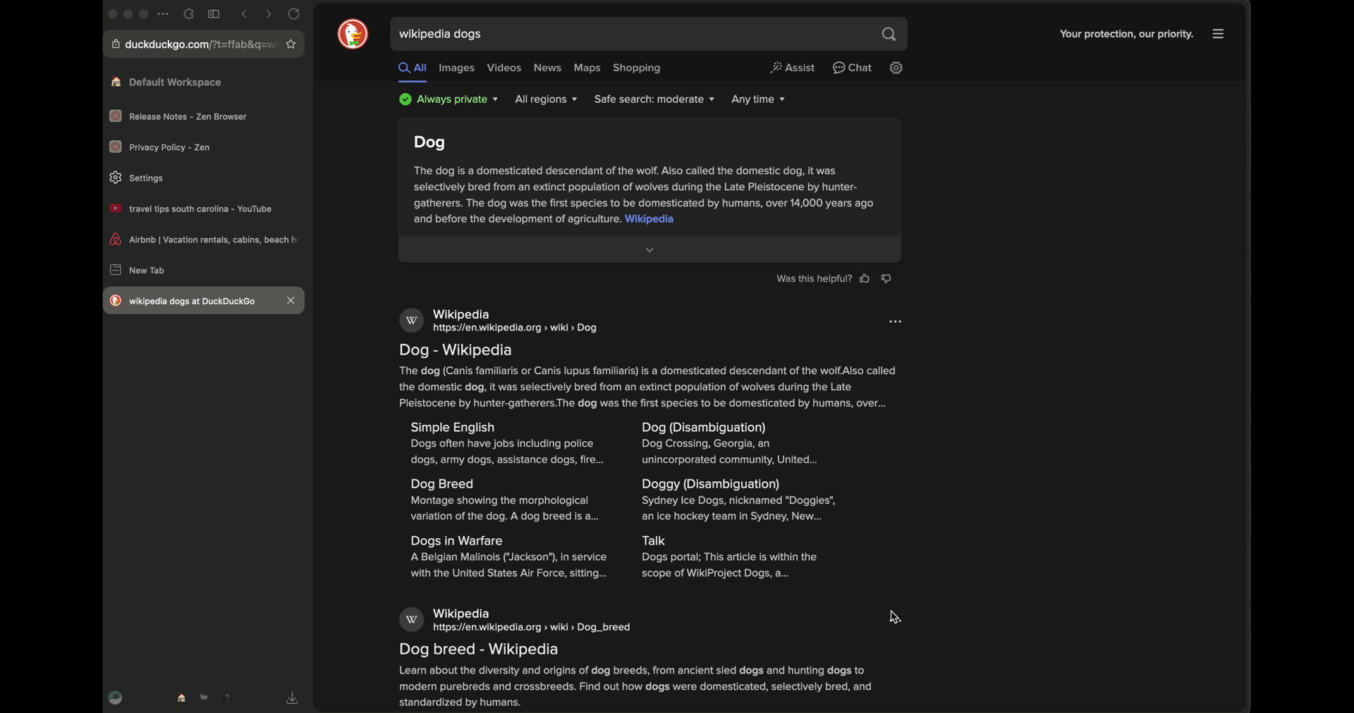
Review the Glance options under Tab Management and Look and Feel, then return to the search results.
left_click(187, 177)
left_click(457, 189)
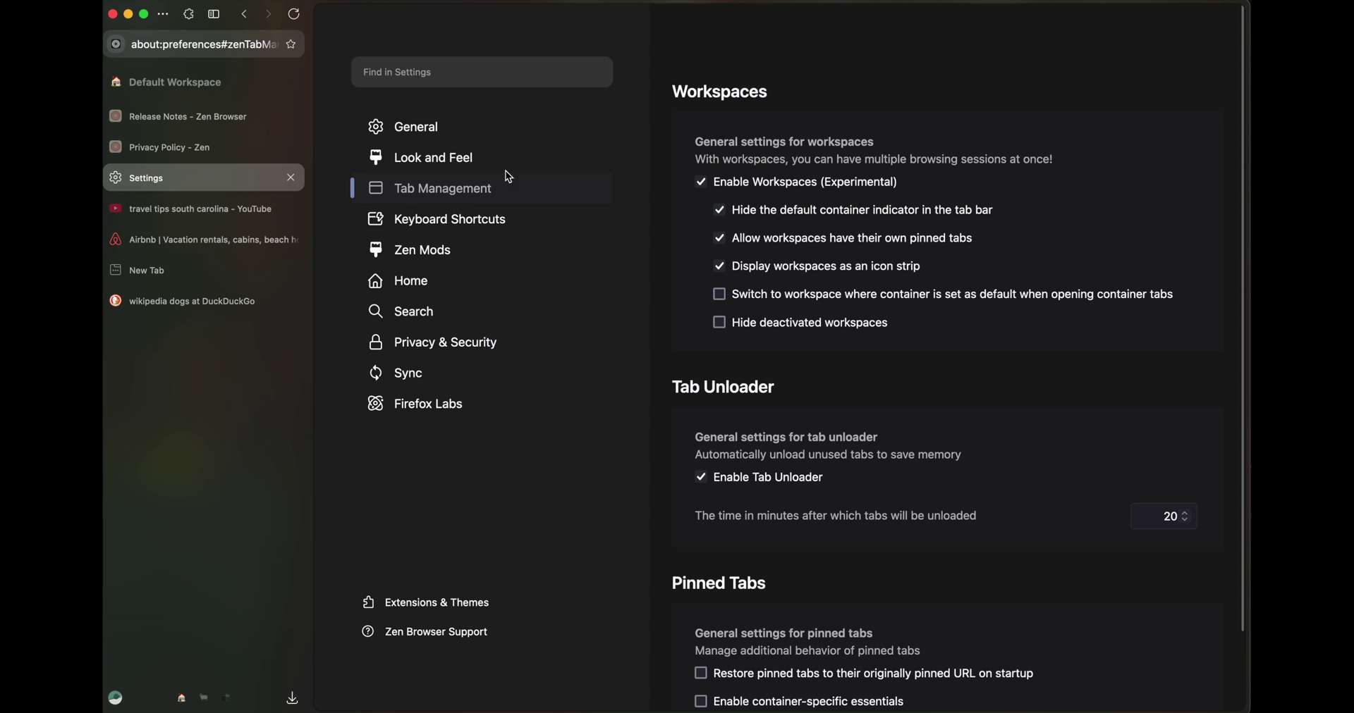
scroll(783, 370, "down", 2)
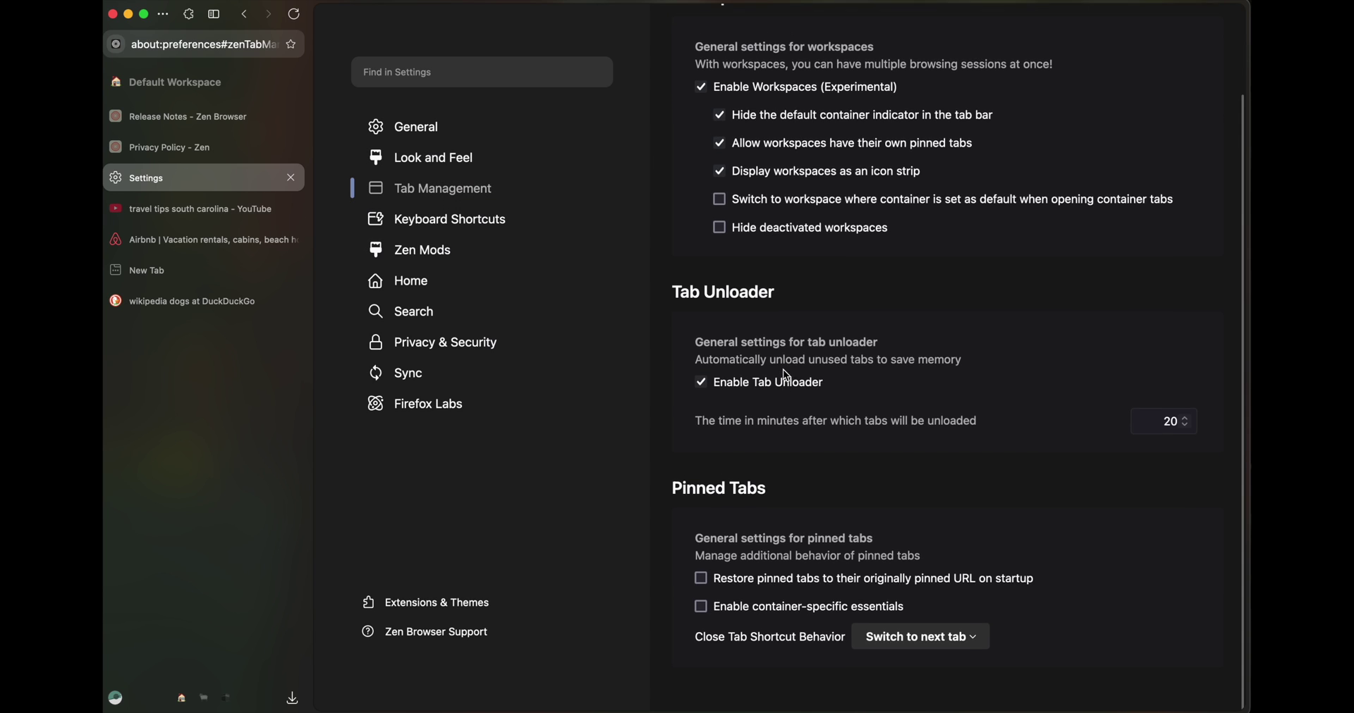
left_click(484, 167)
scroll(780, 454, "down", 10)
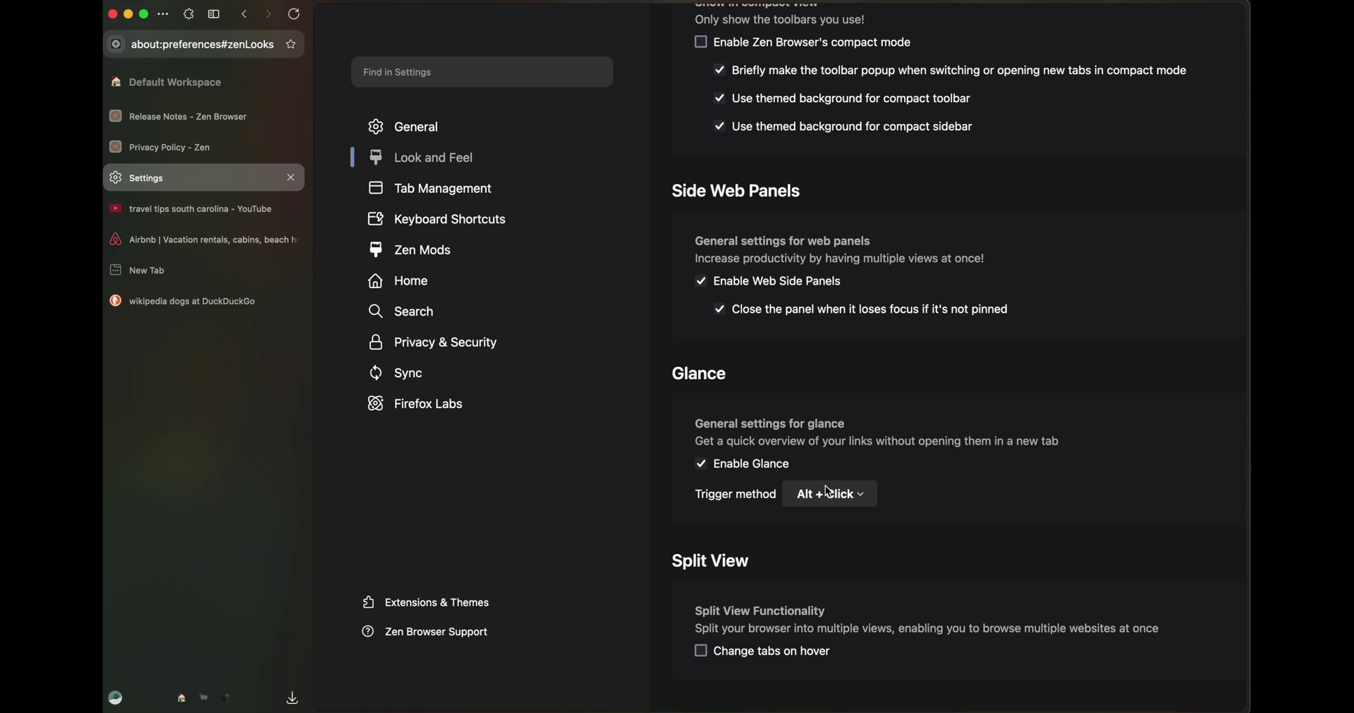
left_click(251, 310)
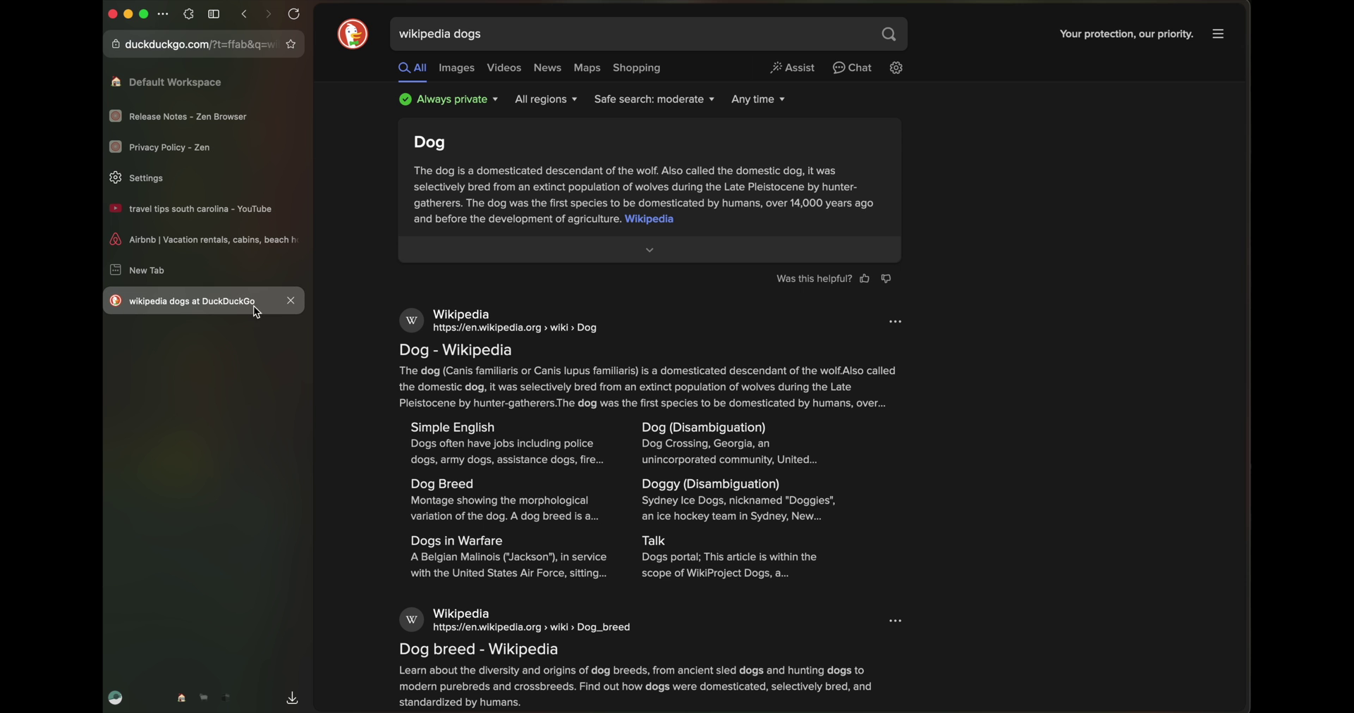
Preview the Wikipedia Dog article in a Glance overlay, then close it.
left_click(664, 225, "alt")
scroll(860, 518, "down", 15)
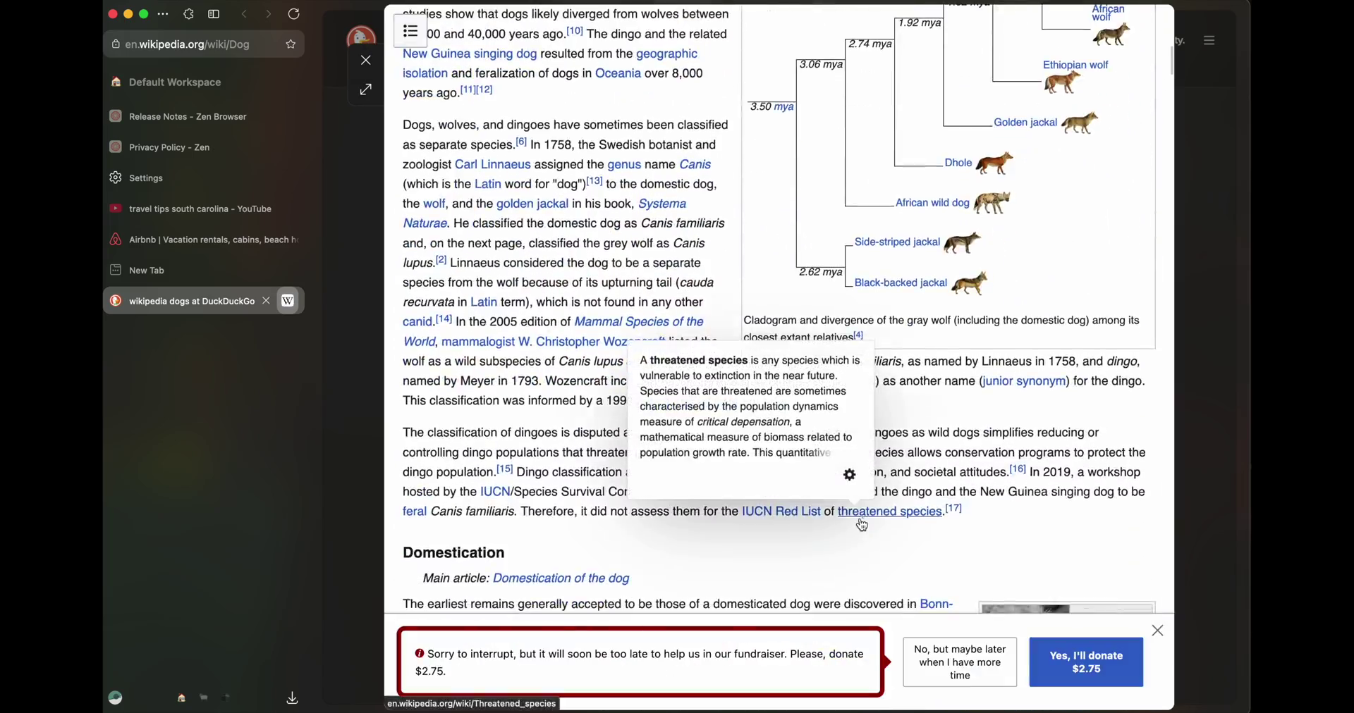
scroll(1153, 91, "up", 15)
scroll(1153, 90, "up", 4)
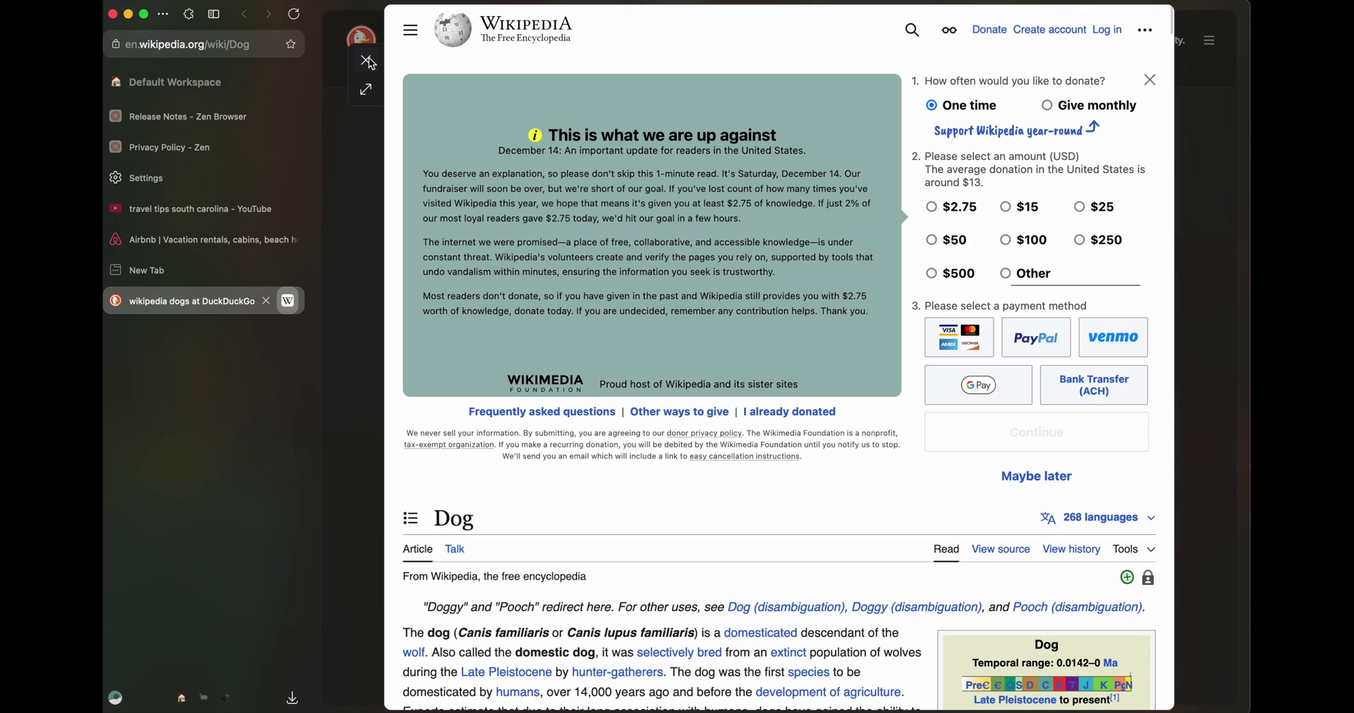
left_click(358, 183)
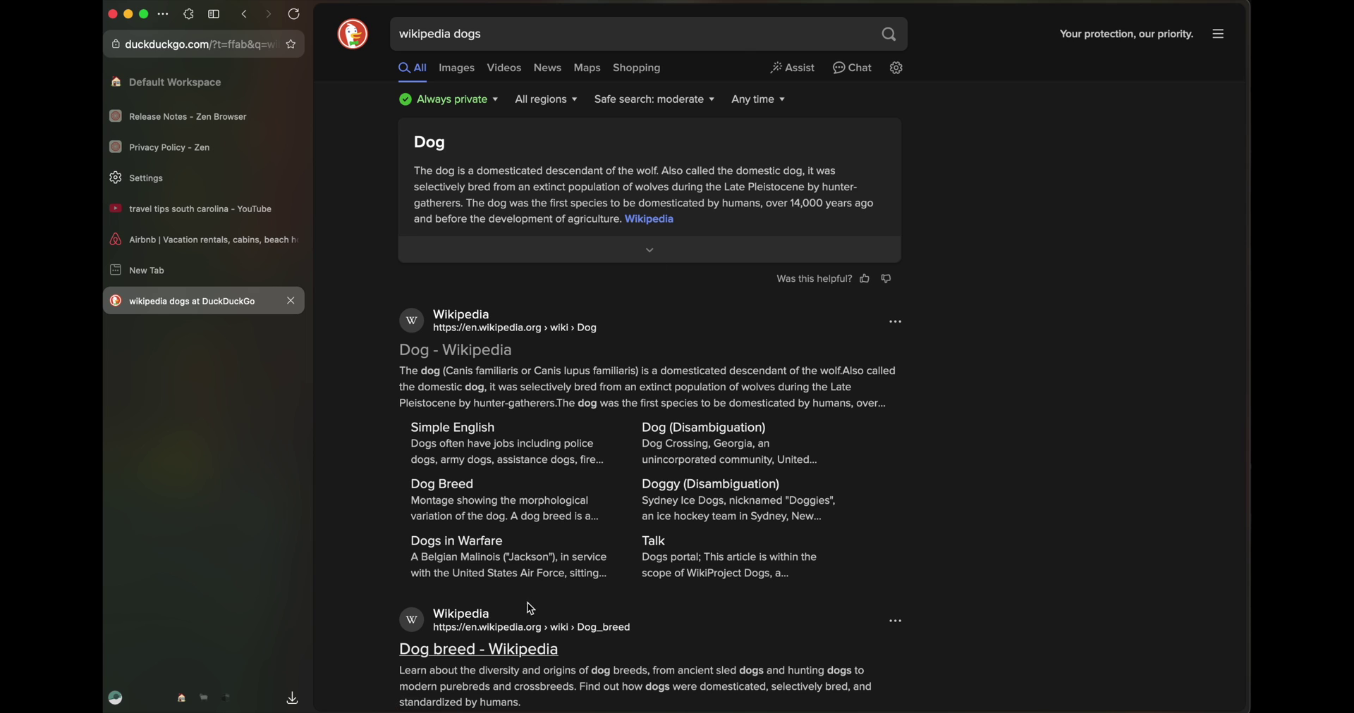
Open Dog breed - Wikipedia in a background tab and Glance-preview the Dog breed and Simple English Dog articles.
left_click(513, 664, "super")
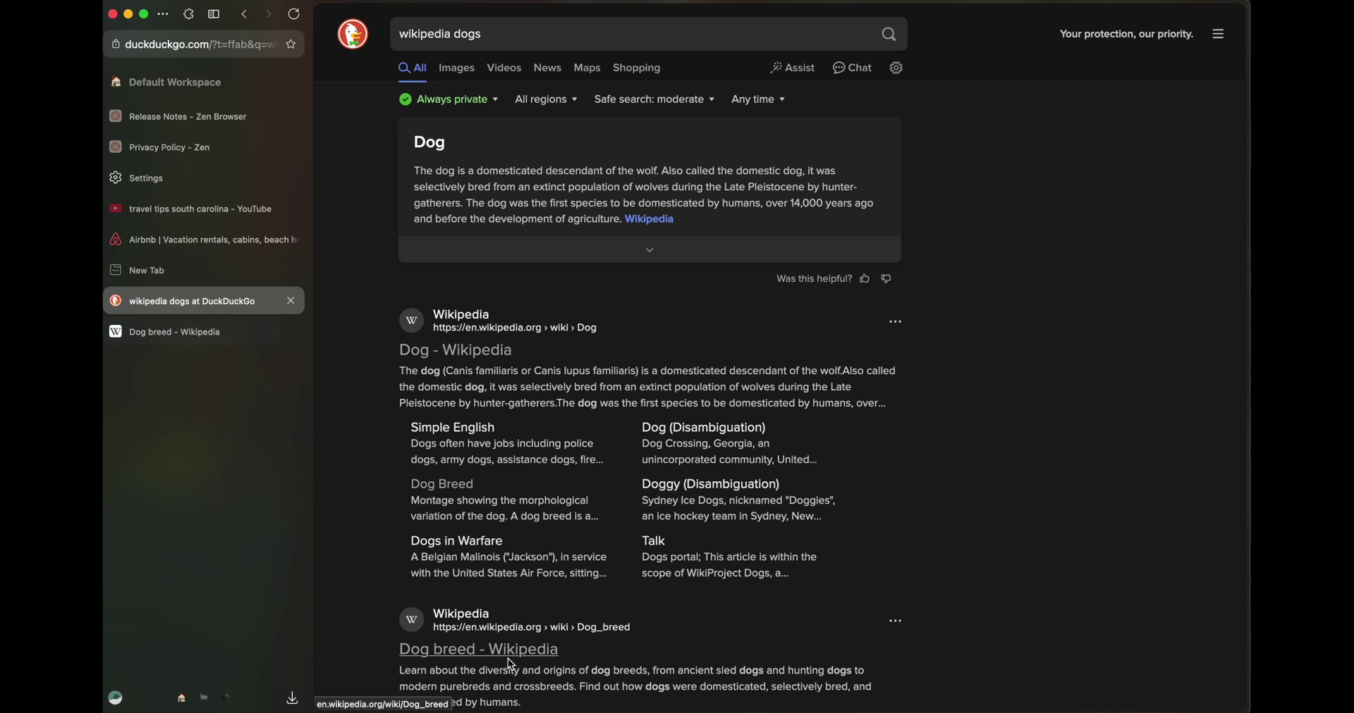
left_click(506, 657, "alt")
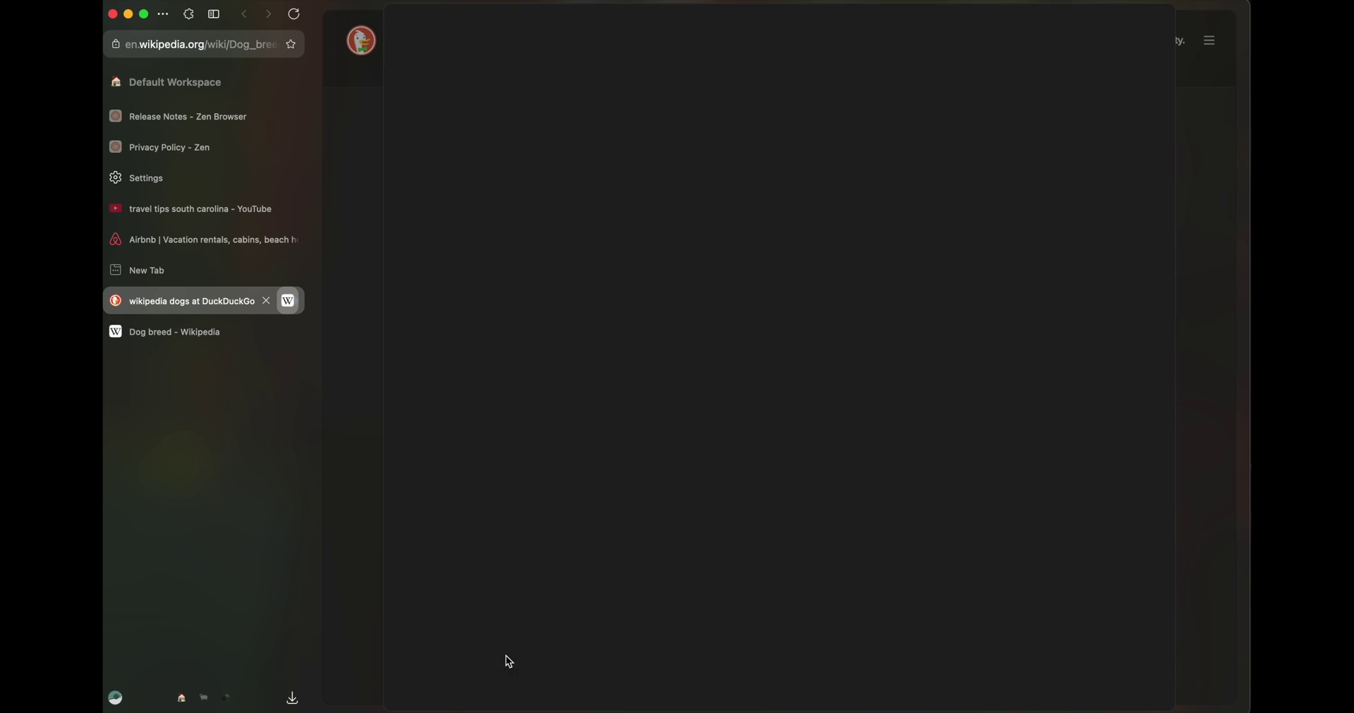
left_click(363, 506)
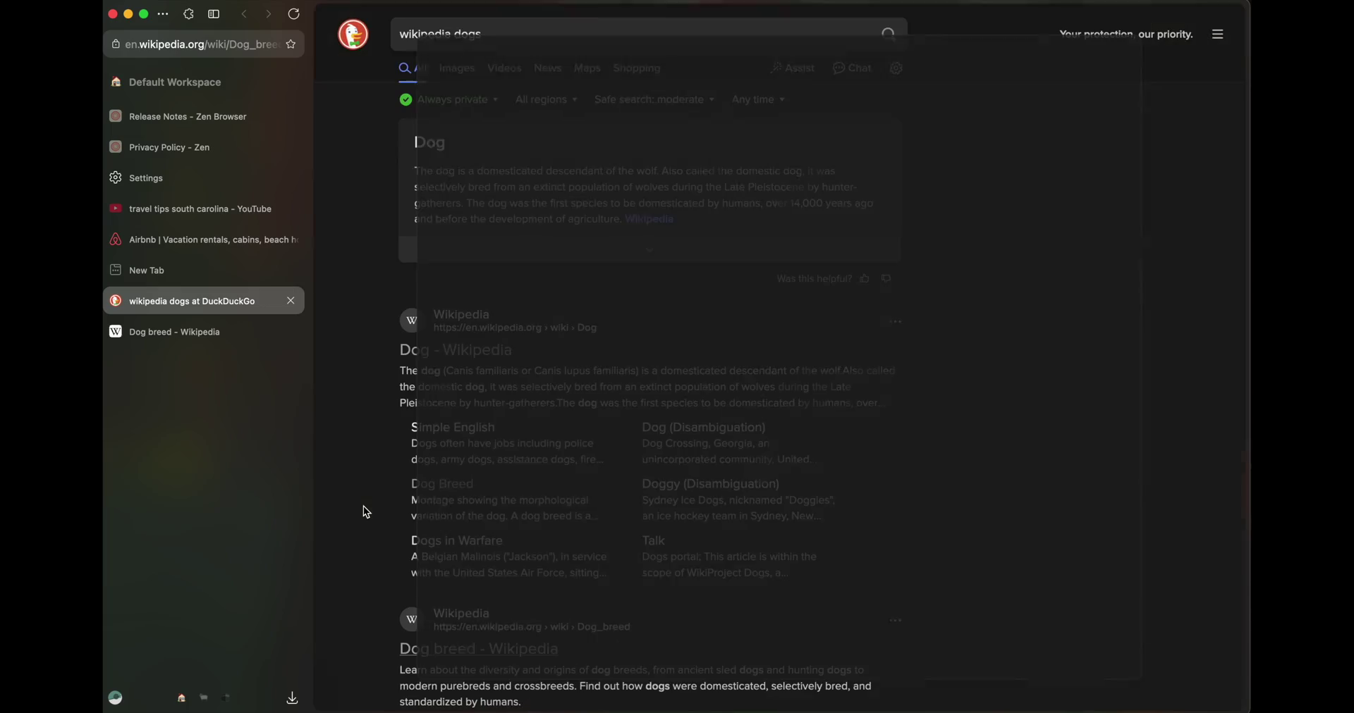
left_click(476, 428, "alt")
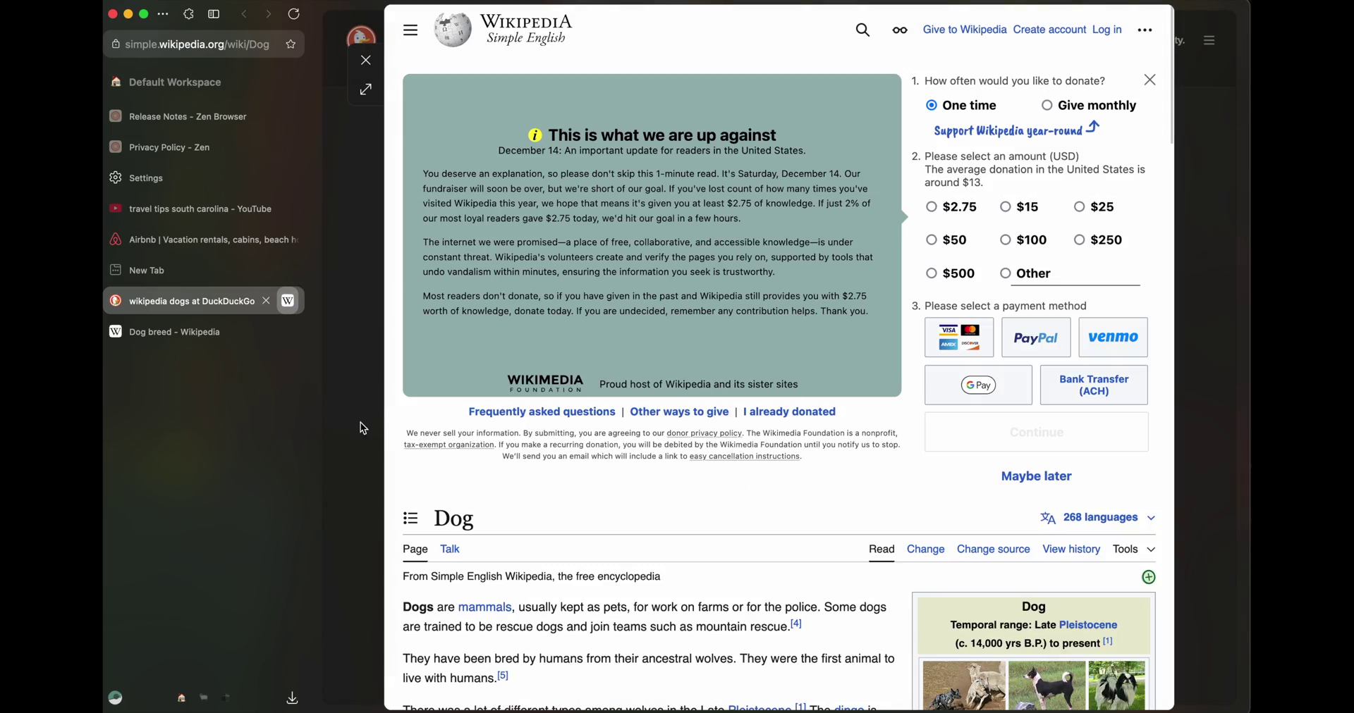
left_click(361, 421)
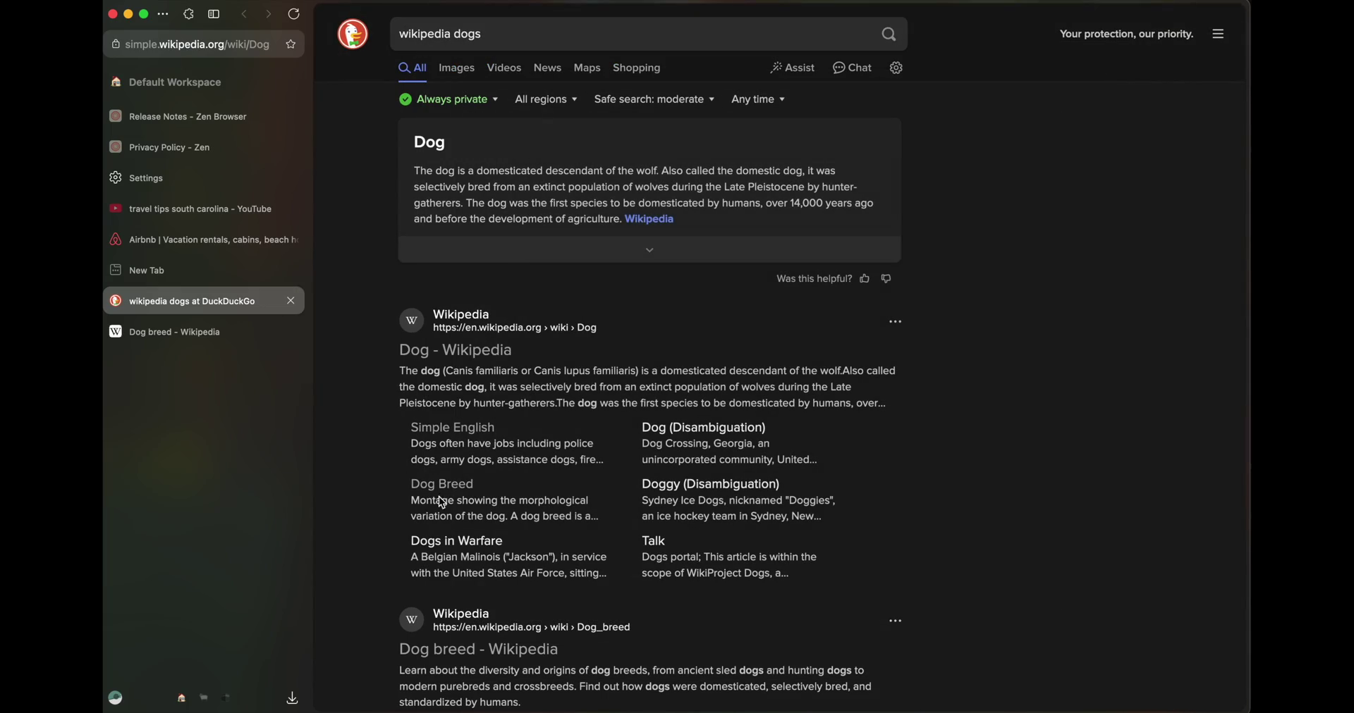
scroll(634, 246, "down", 7)
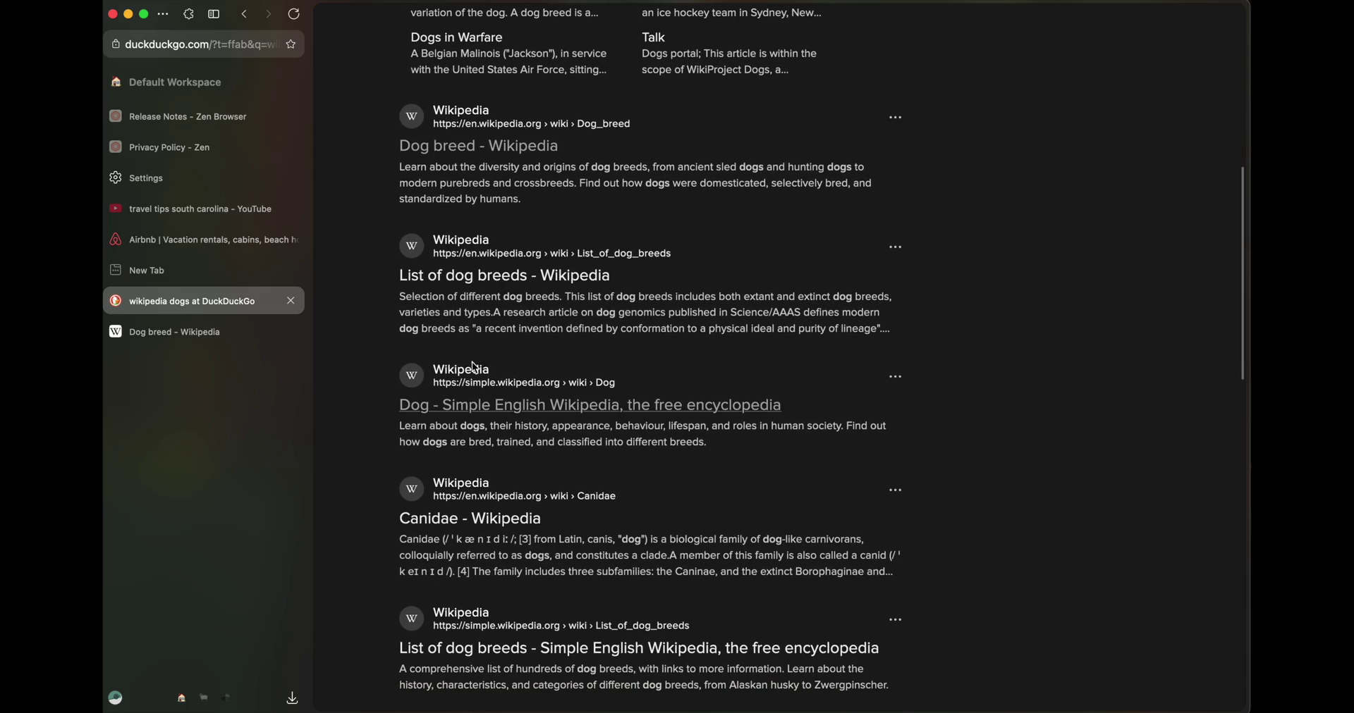
left_click(469, 406, "alt")
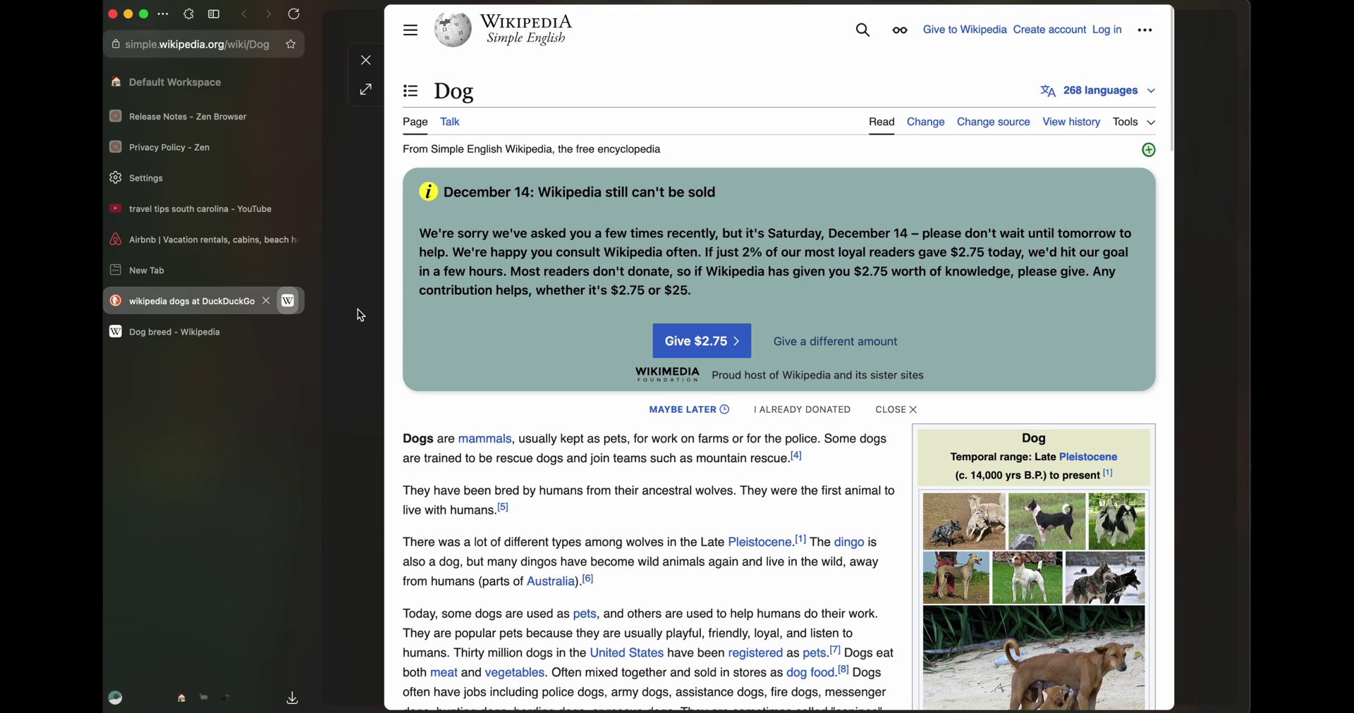
left_click(358, 311)
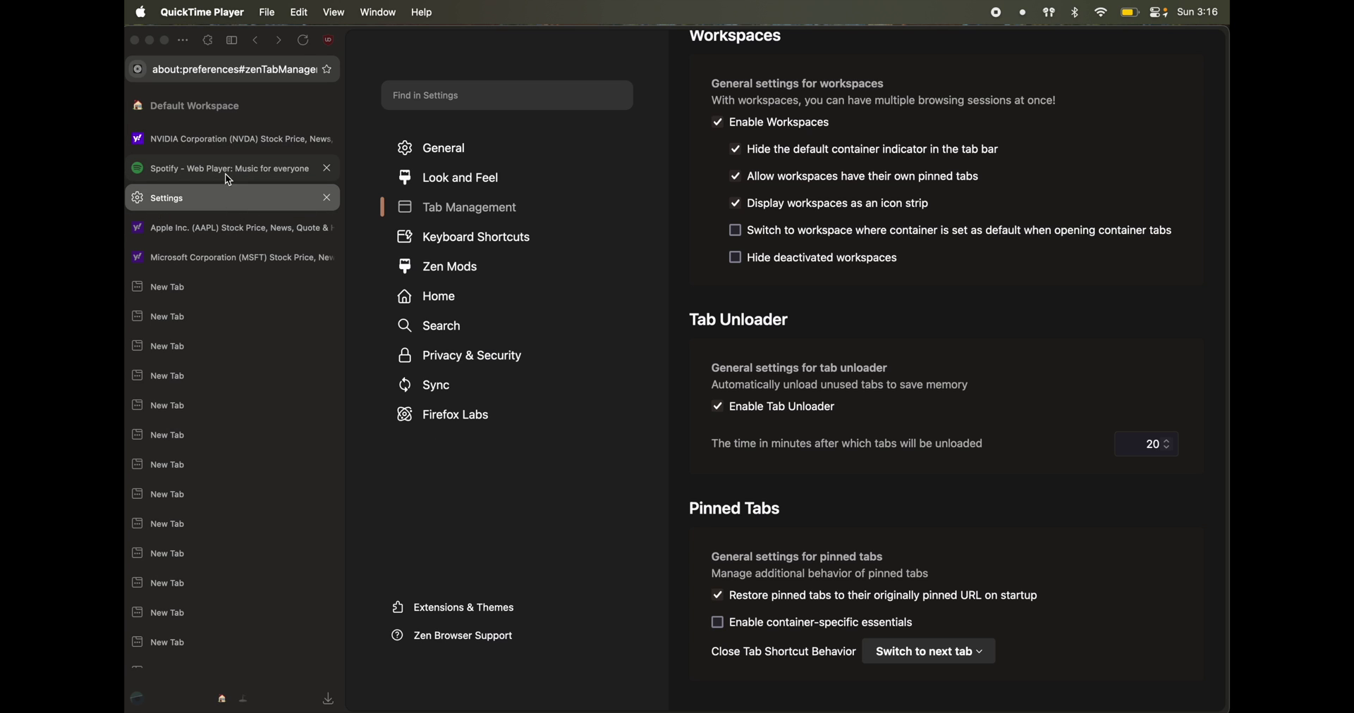
Pin the NVIDIA stock tab after viewing its quote page.
left_click(221, 138)
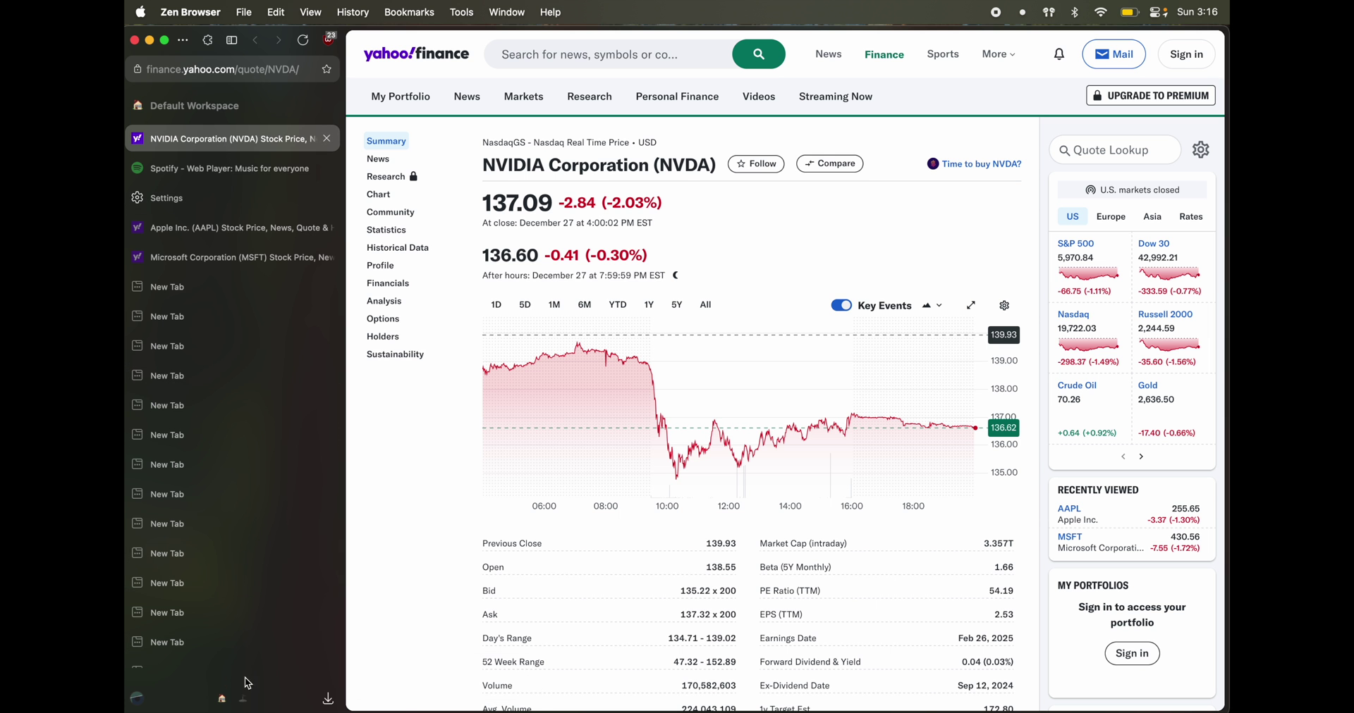
scroll(238, 302, "down", 5)
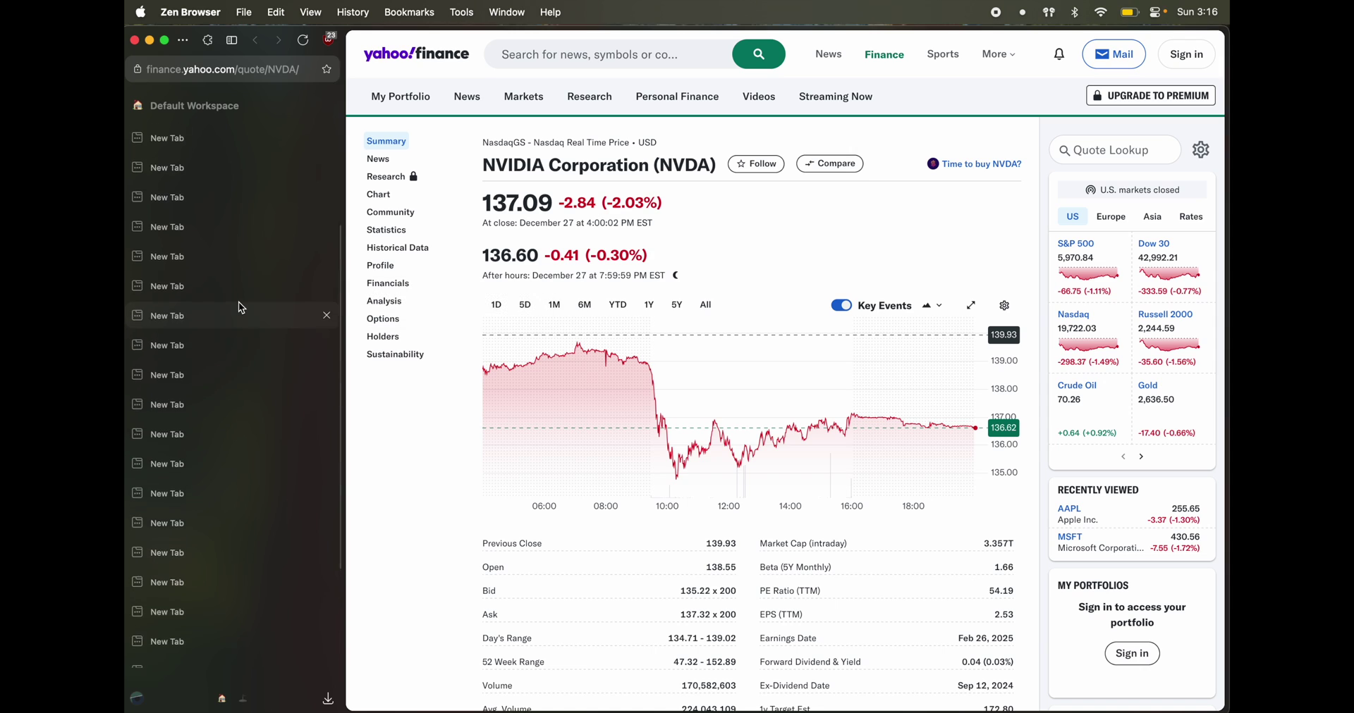
scroll(238, 302, "up", 5)
scroll(238, 302, "down", 6)
scroll(268, 298, "up", 6)
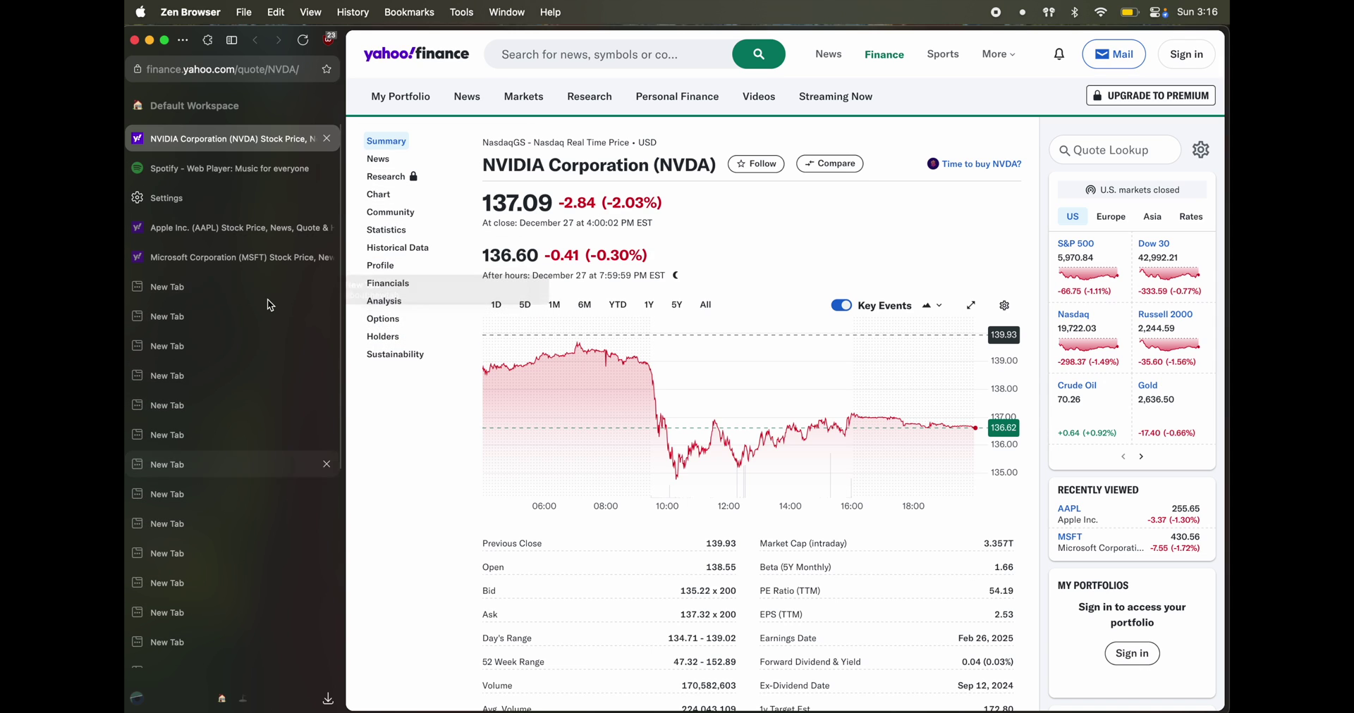
right_click(222, 141)
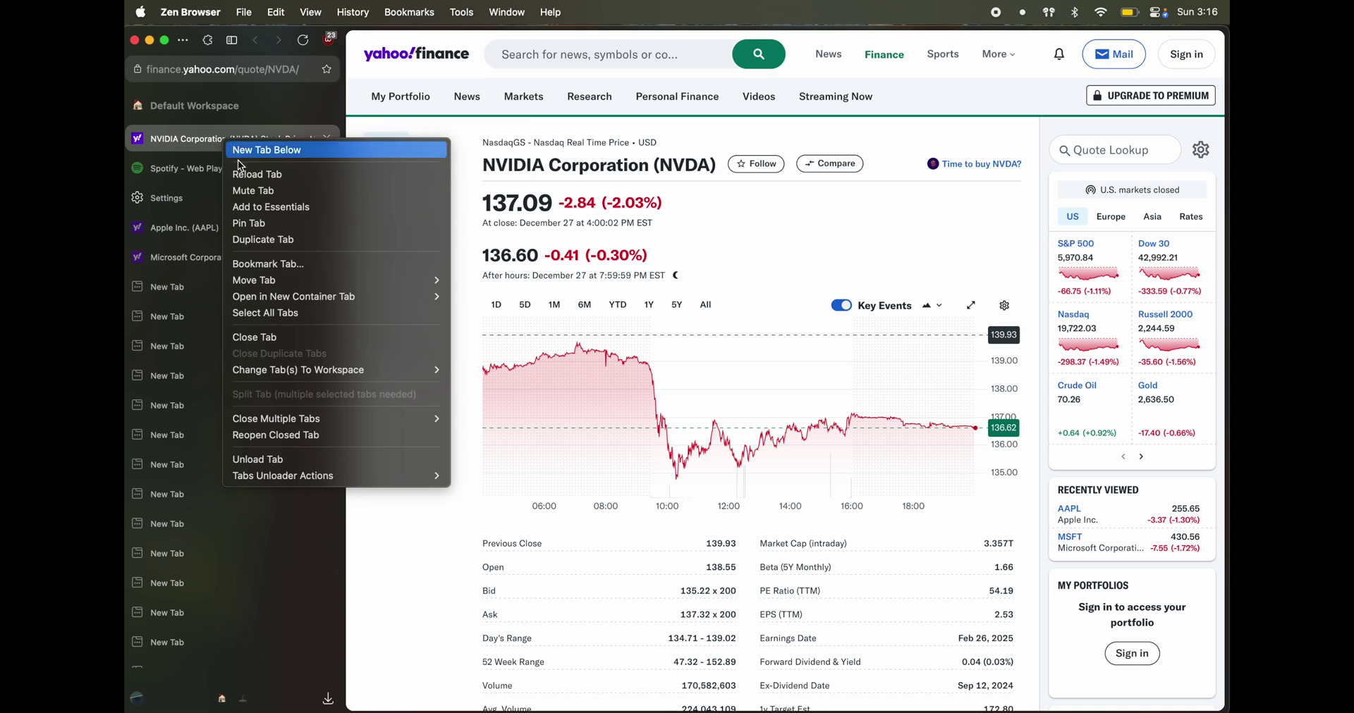
left_click(252, 222)
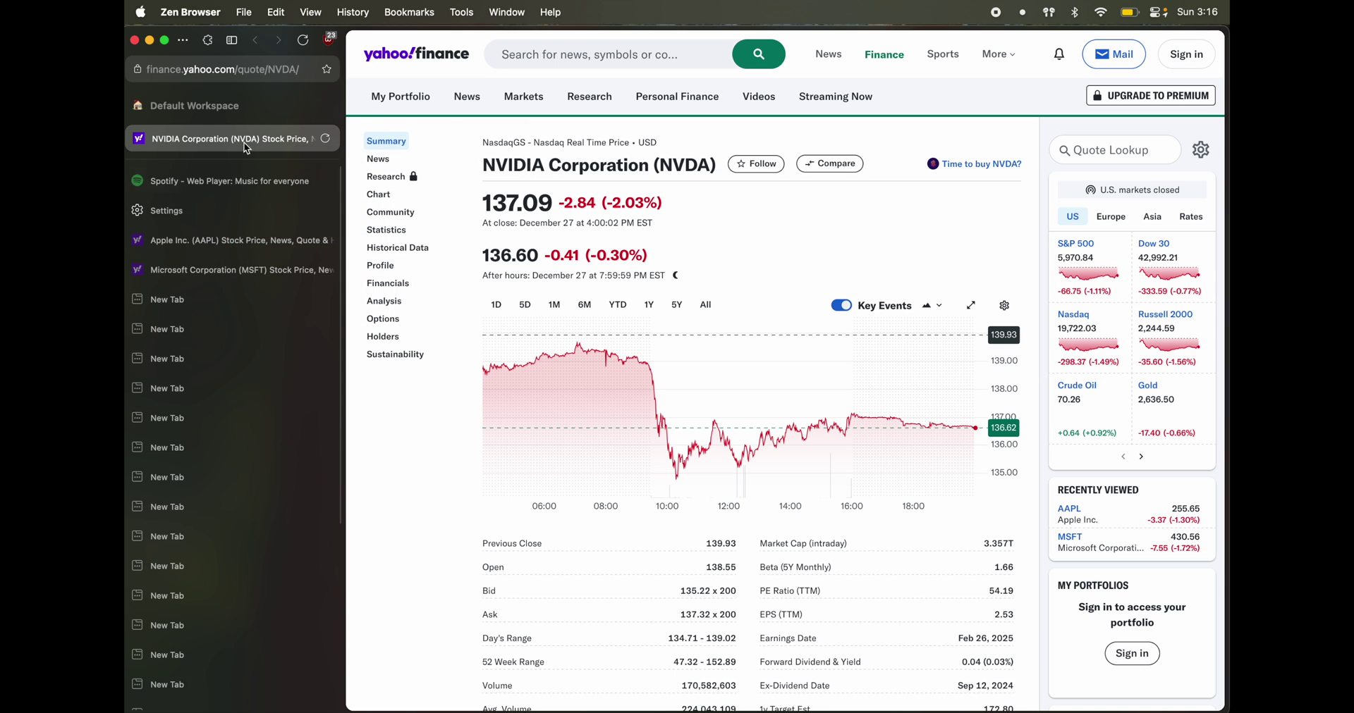
Pin the Apple stock tab, then visit Travel and return to Default Workspace.
right_click(217, 243)
left_click(249, 323)
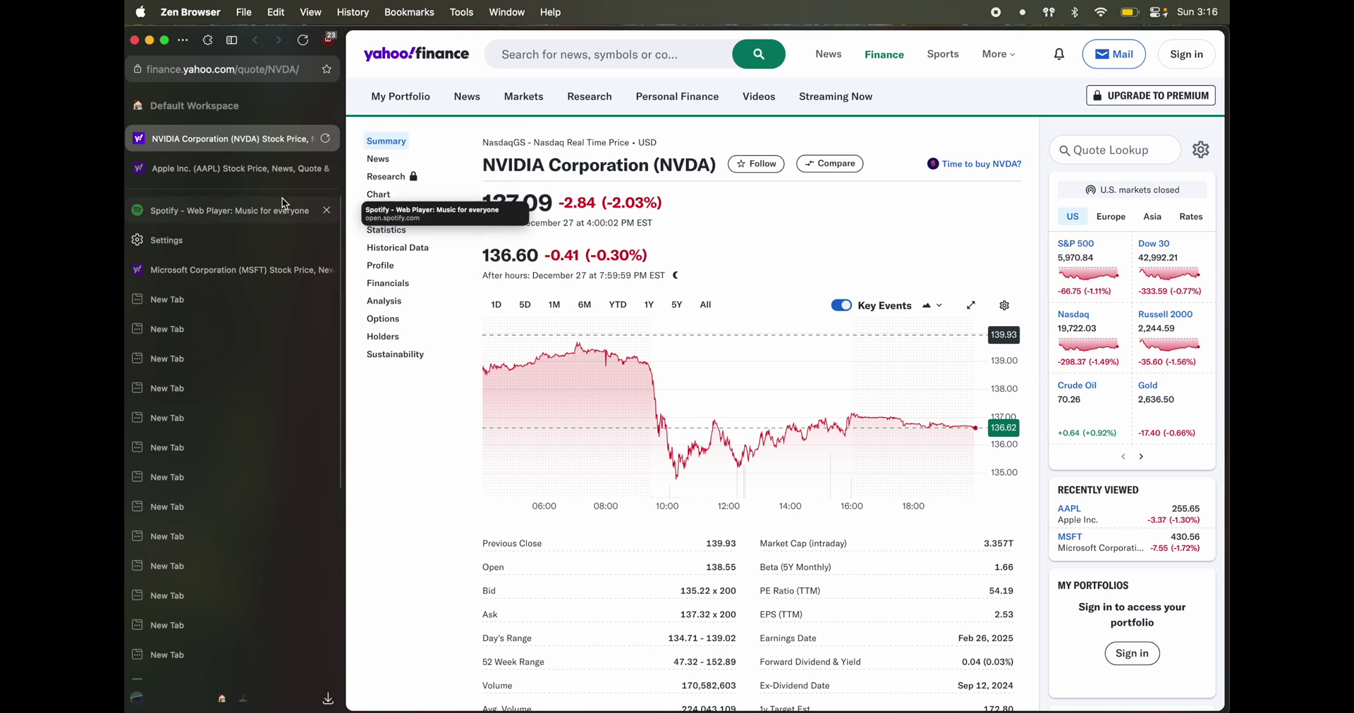
left_click(244, 700)
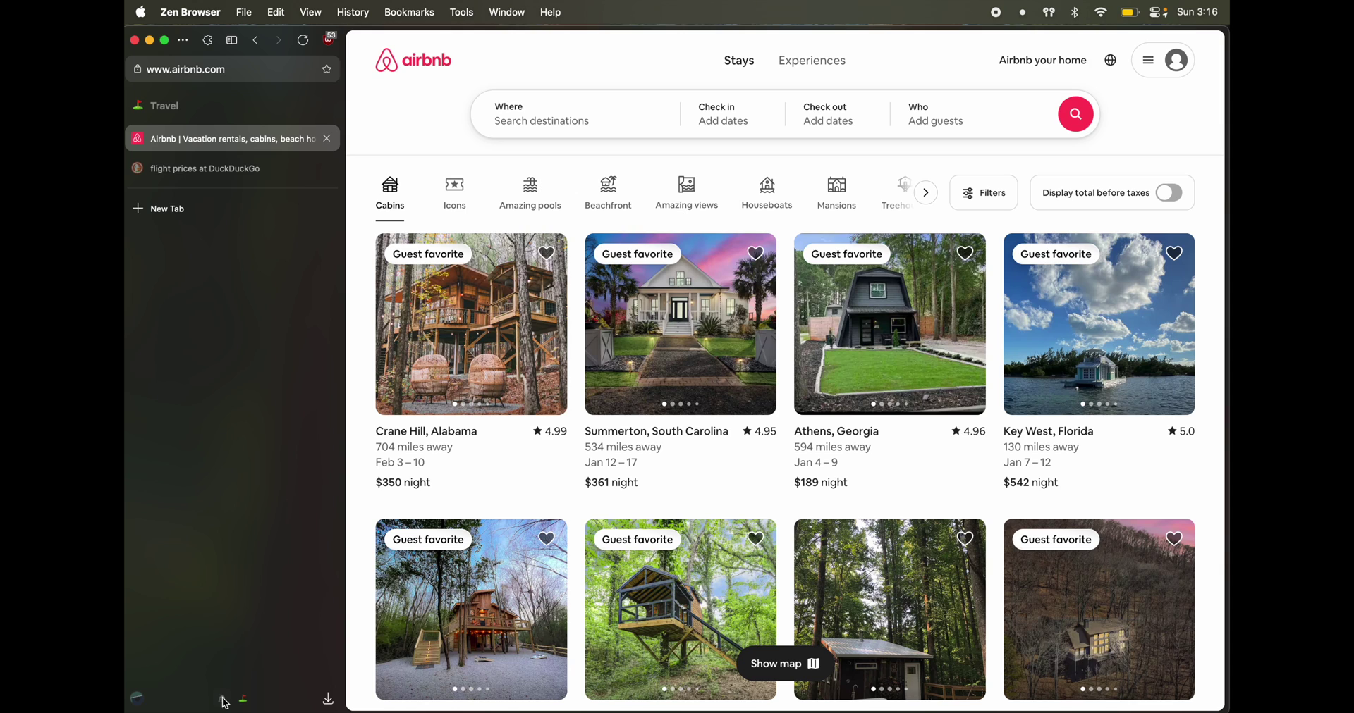
left_click(224, 702)
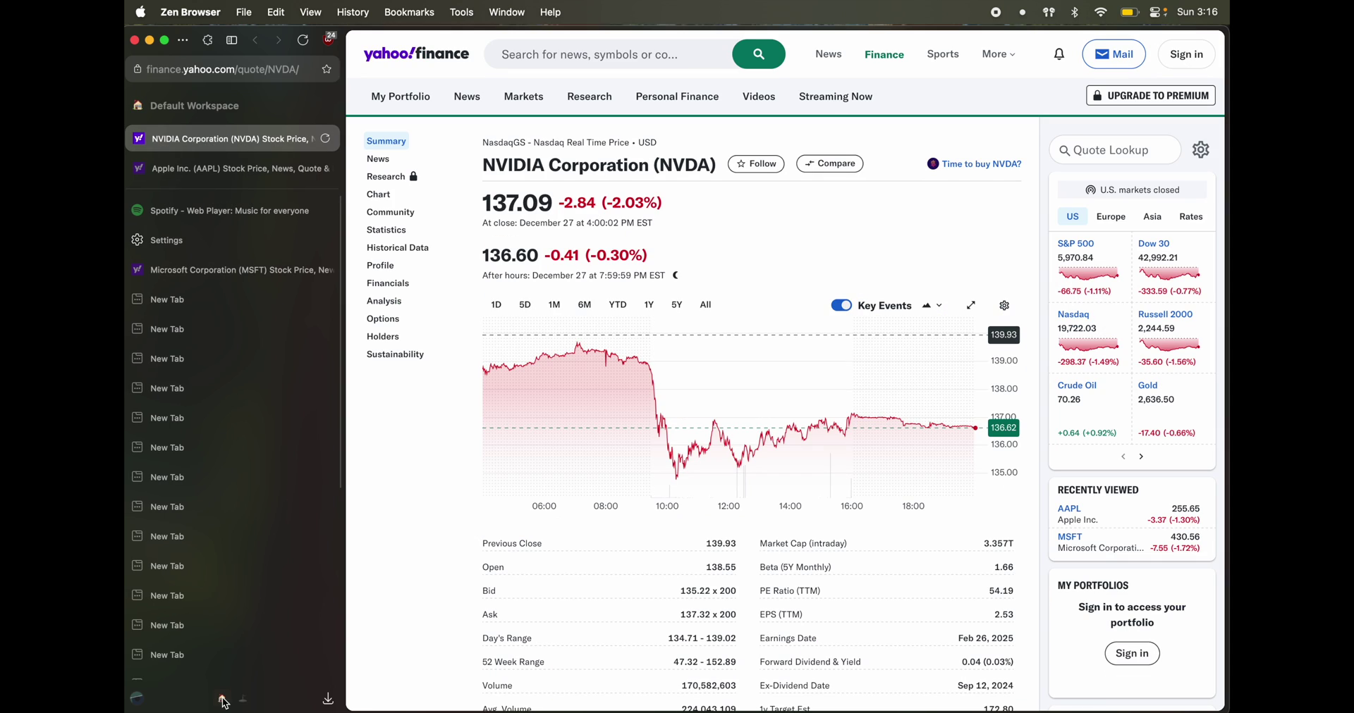
Add the Spotify tab to Essentials and load it from the Travel workspace.
right_click(212, 215)
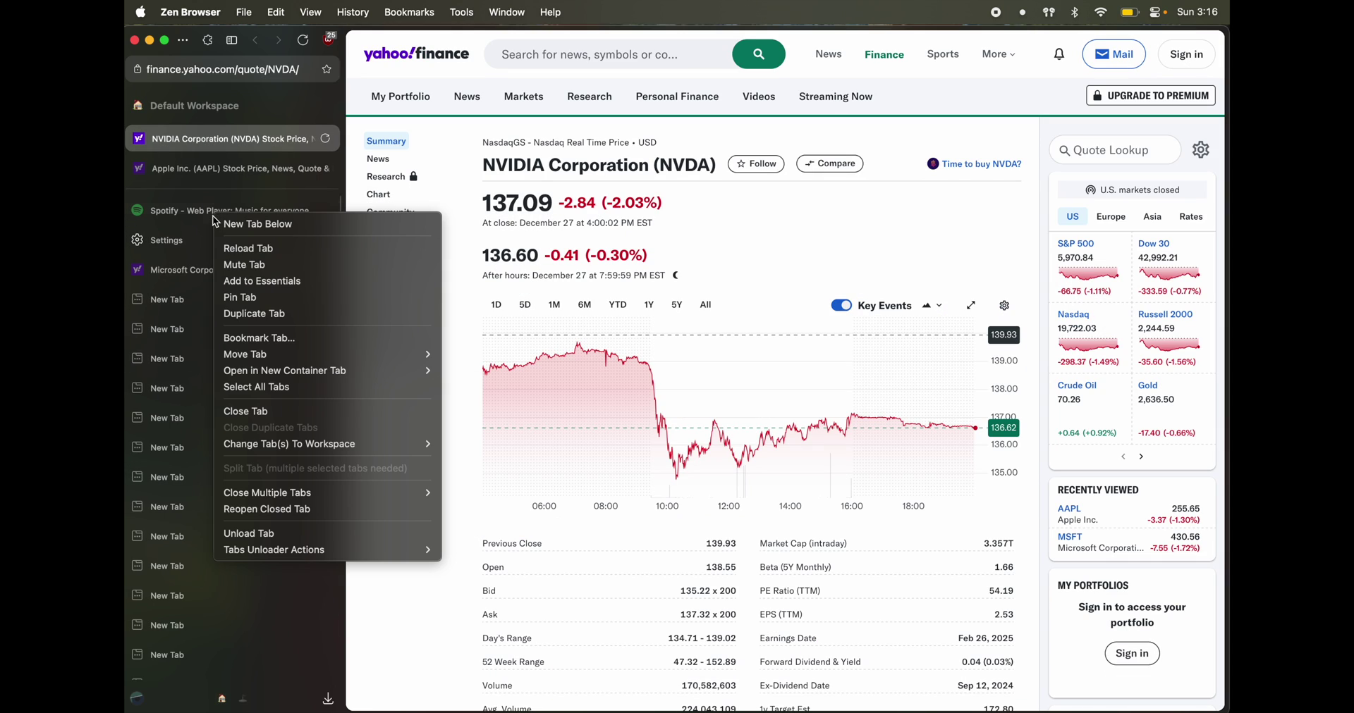
left_click(276, 281)
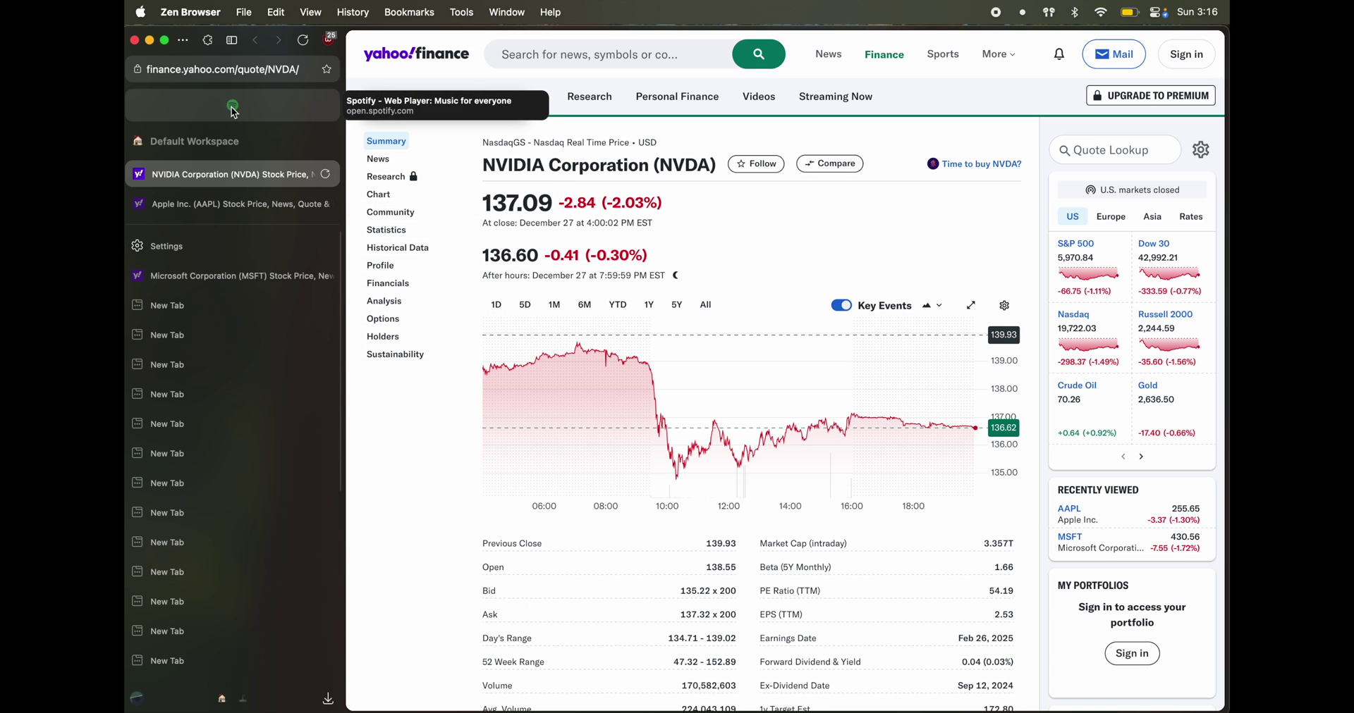
left_click(244, 701)
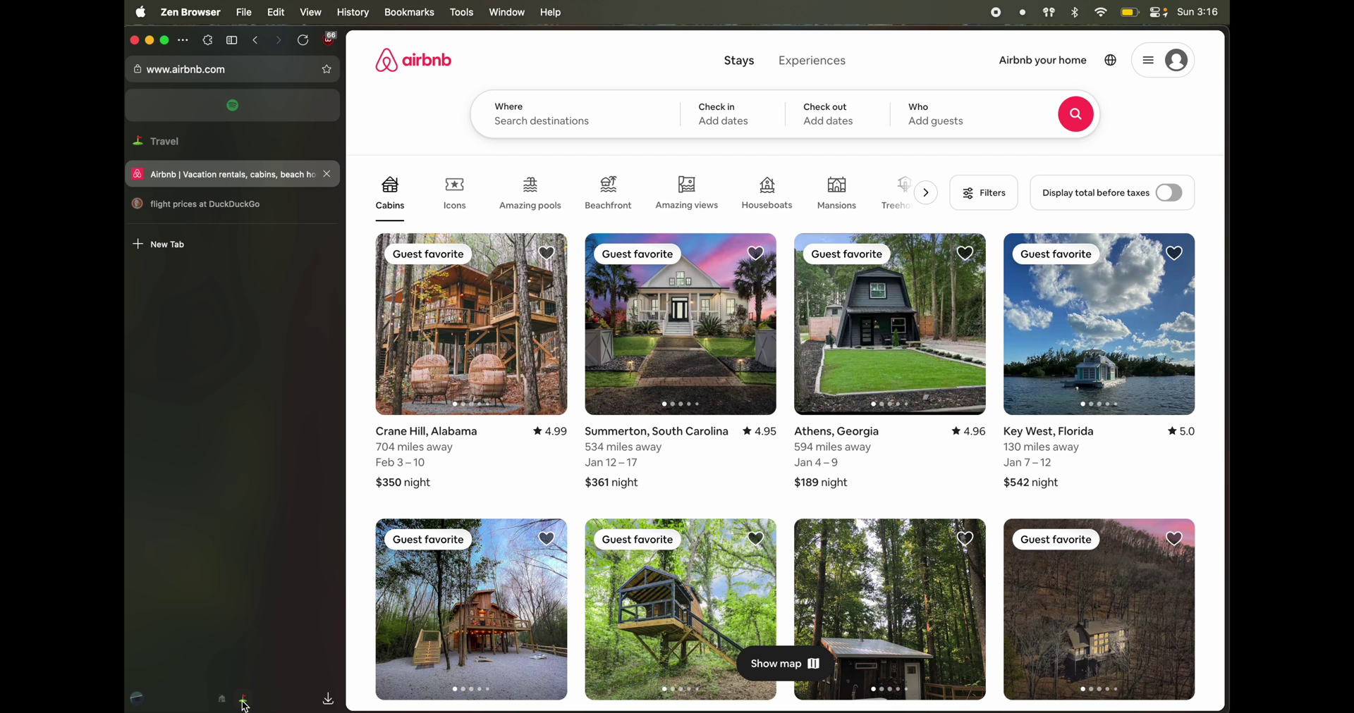
left_click(255, 112)
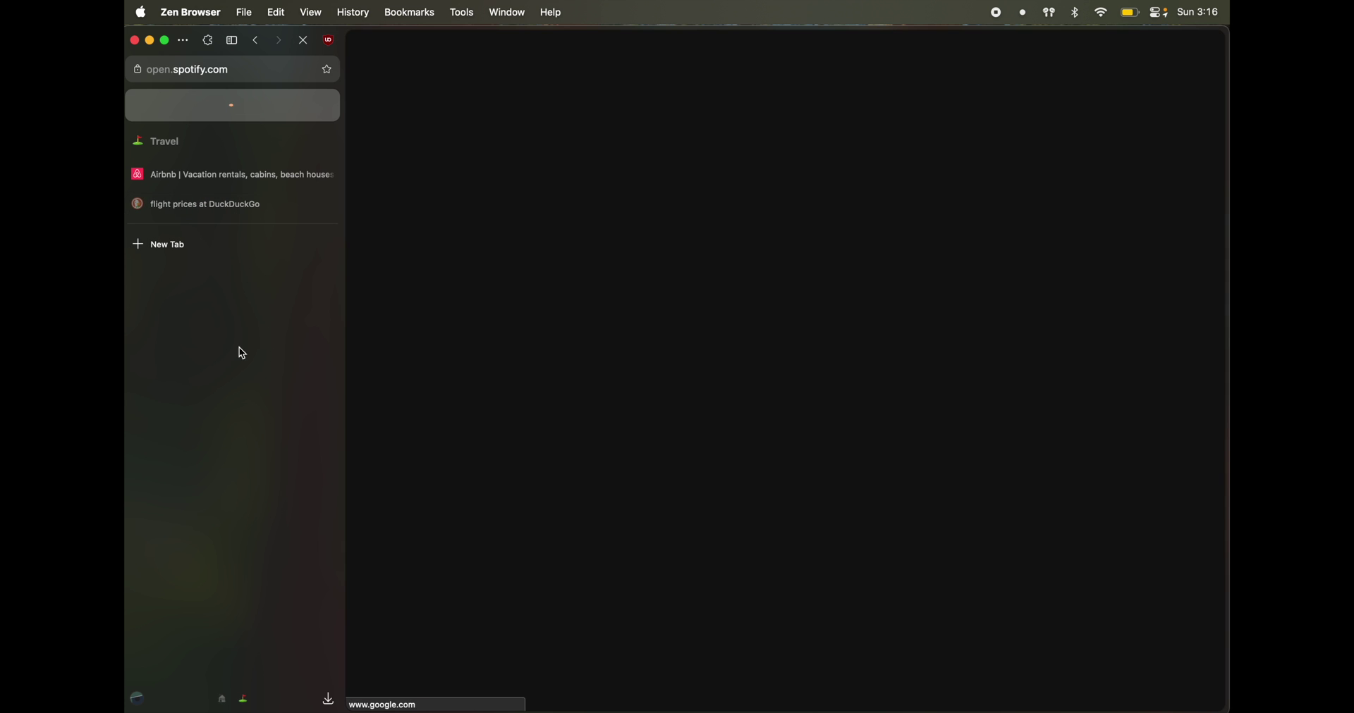
Switch between Default and Travel workspaces, ending in Default Workspace with Spotify still open.
left_click(222, 700)
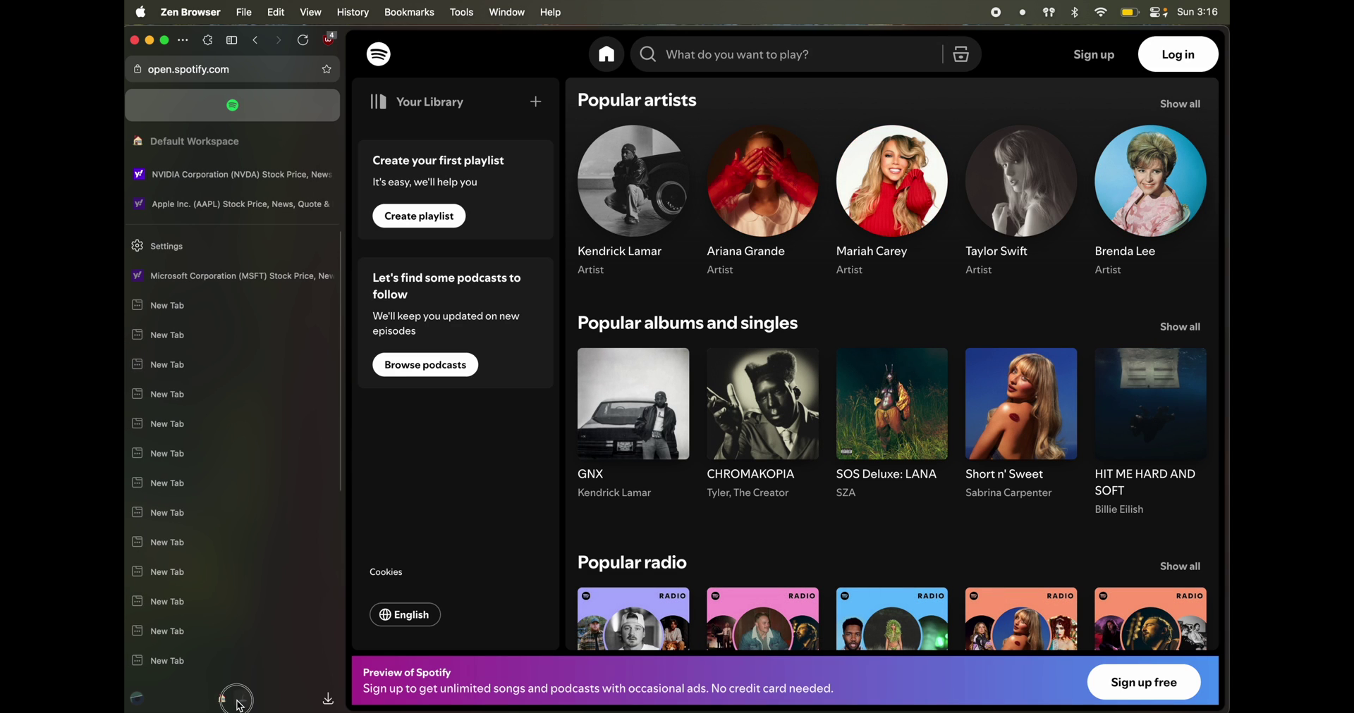
left_click(243, 700)
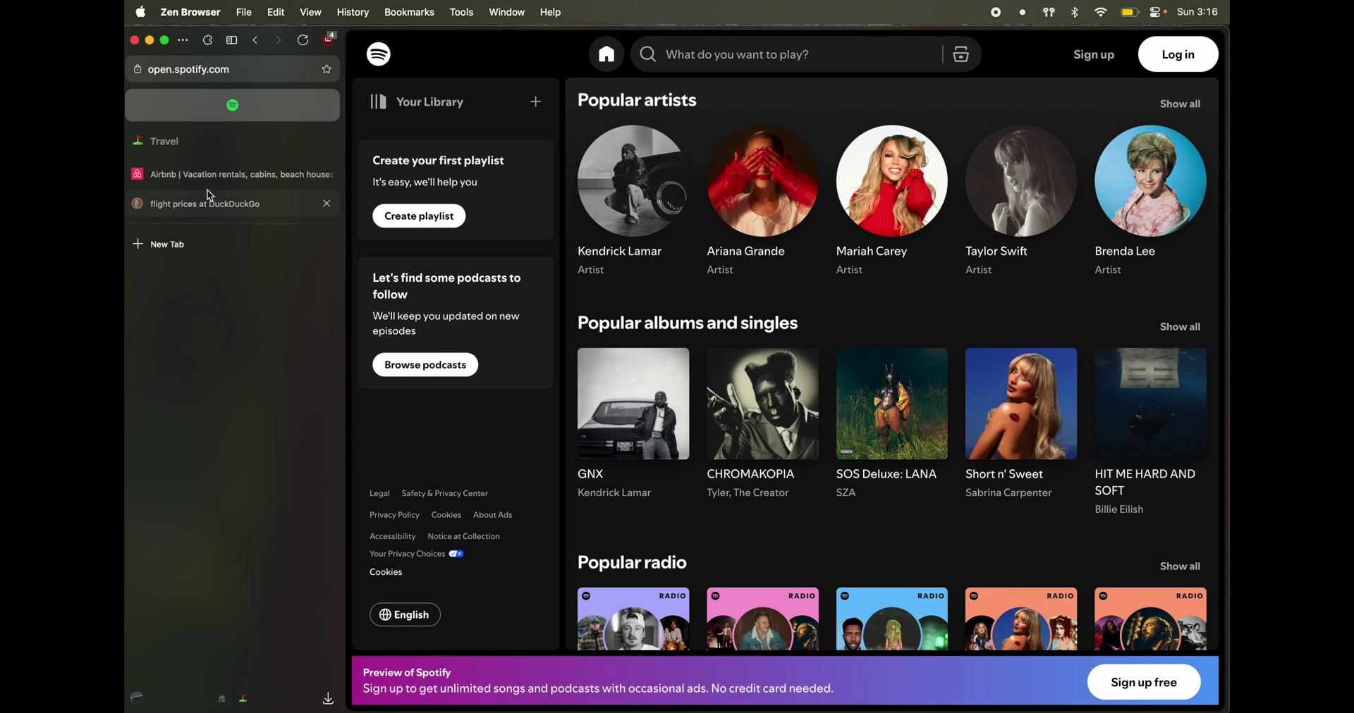
mouse_move(207, 187)
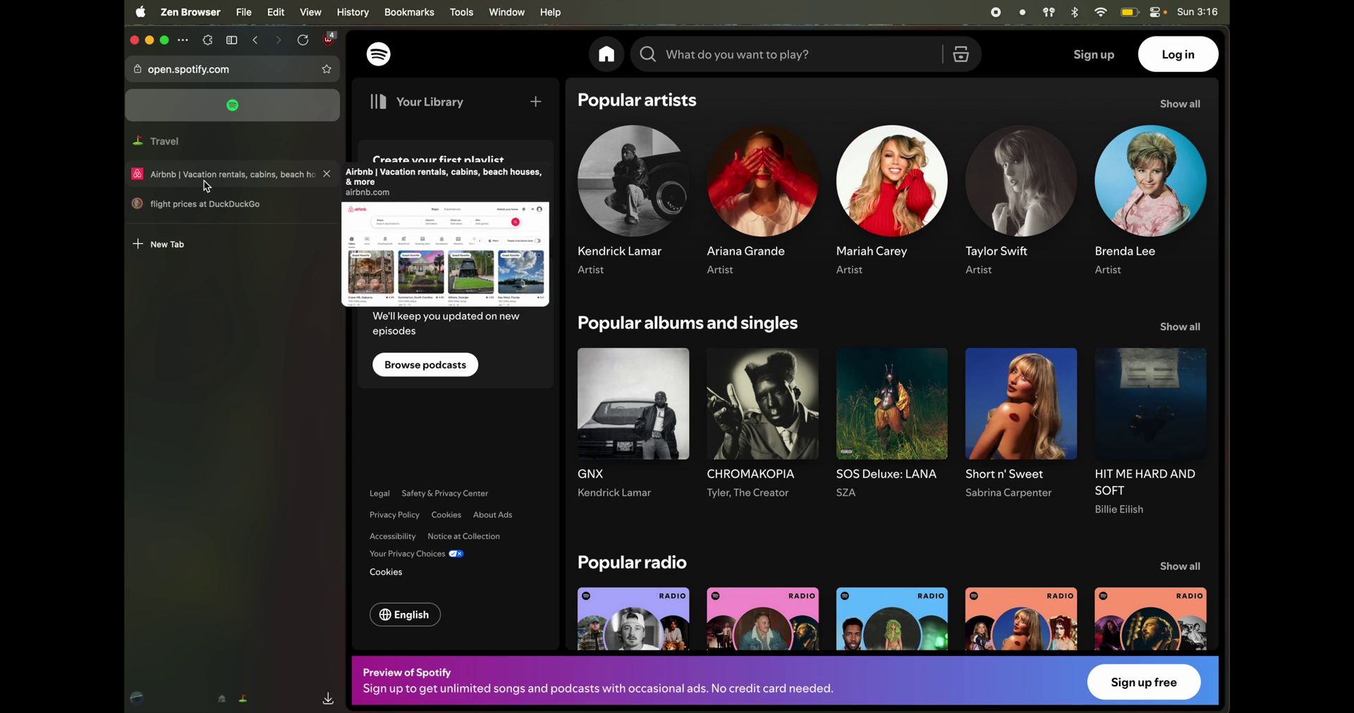
left_click(222, 700)
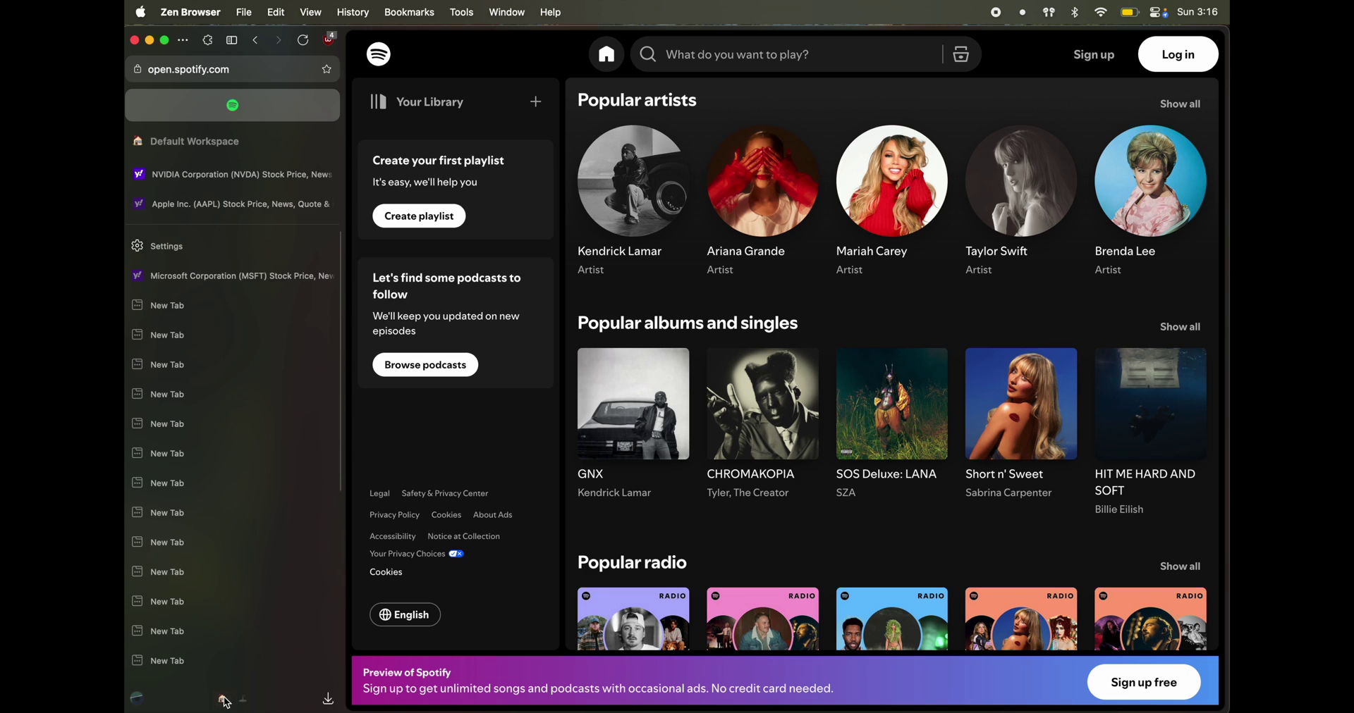
Add the Settings tab to Essentials, then remove it again from the Travel workspace.
right_click(214, 244)
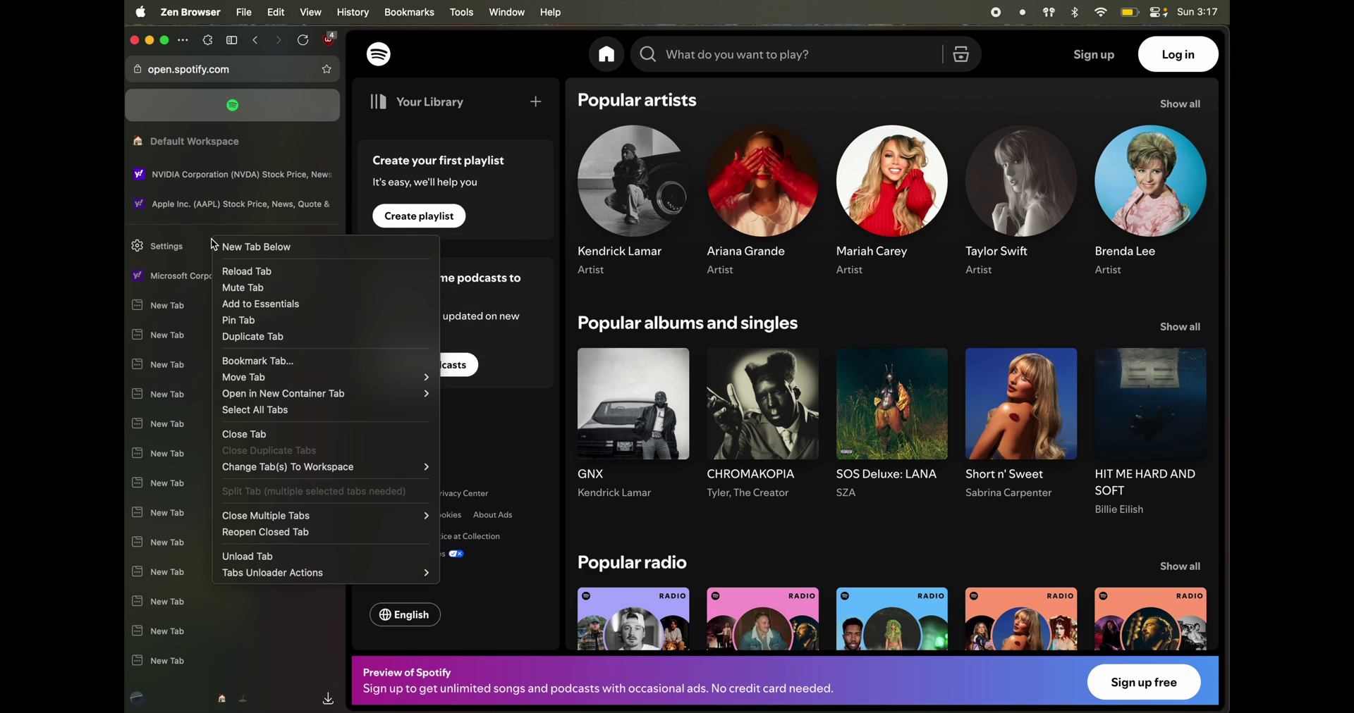
left_click(271, 312)
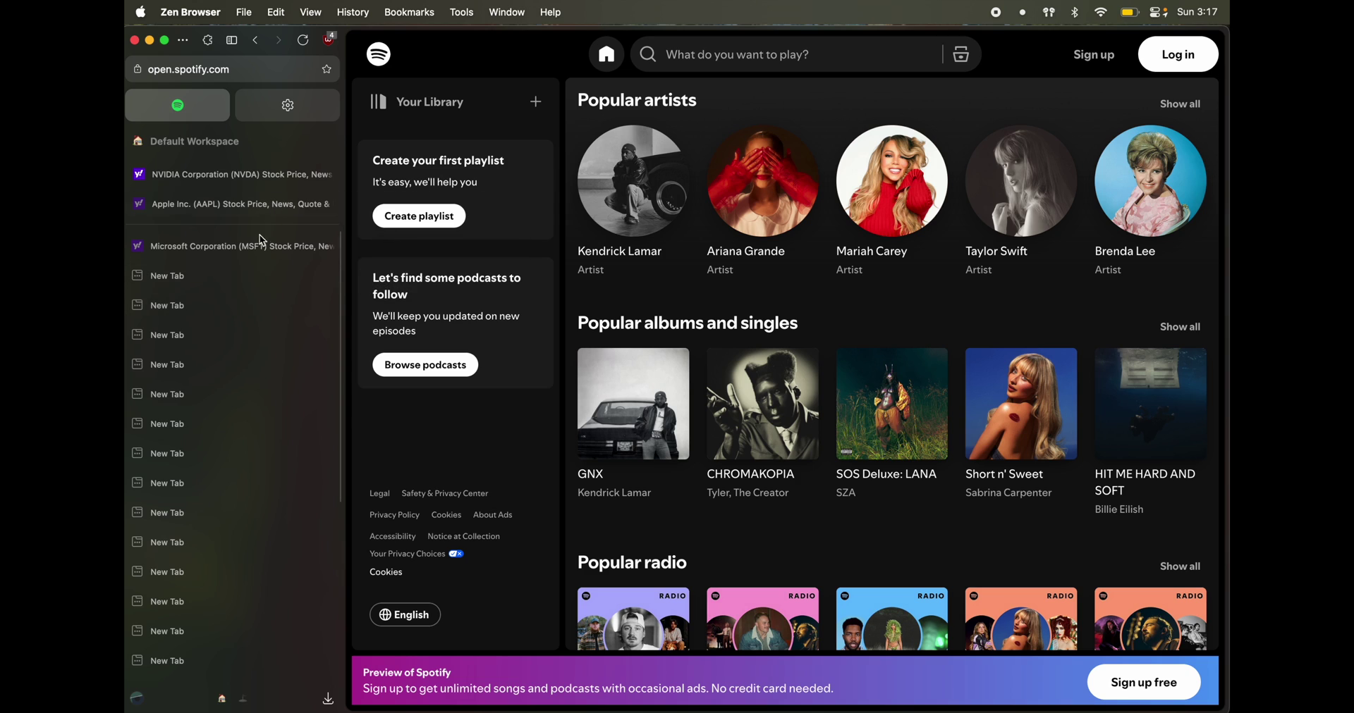
left_click(241, 698)
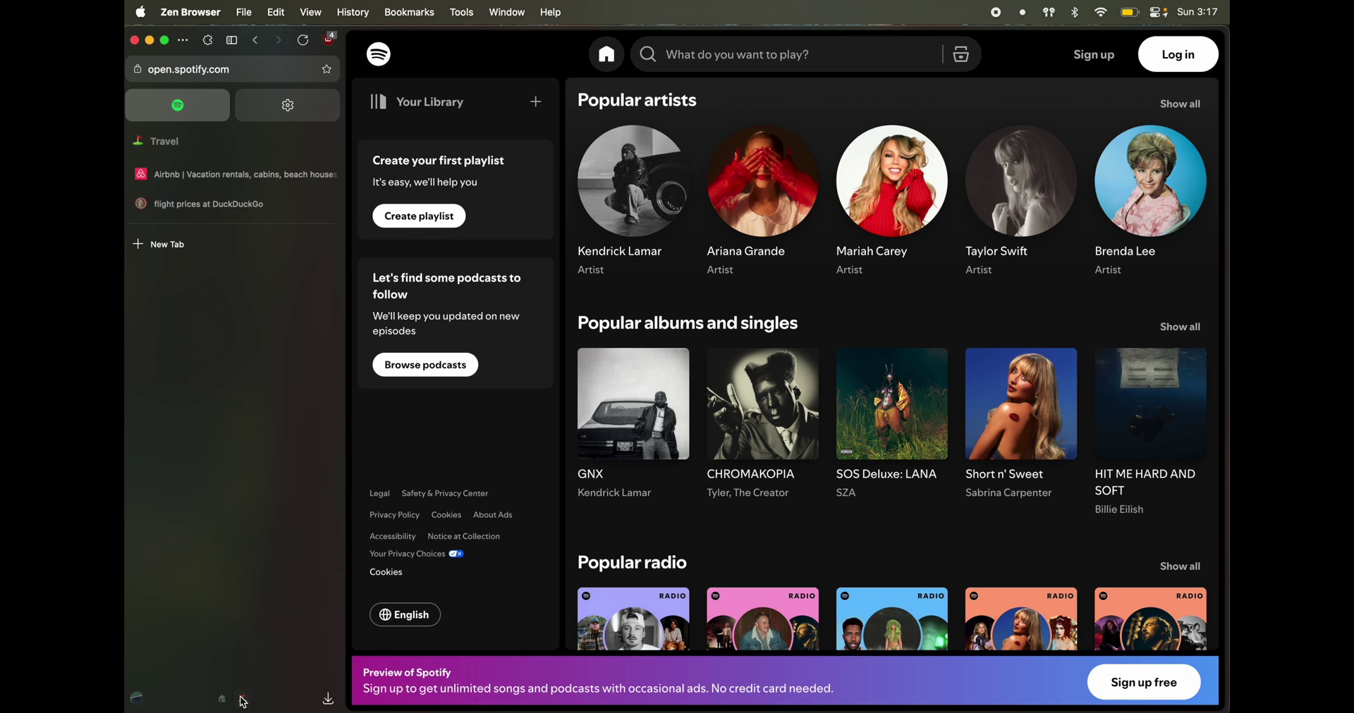
mouse_move(264, 111)
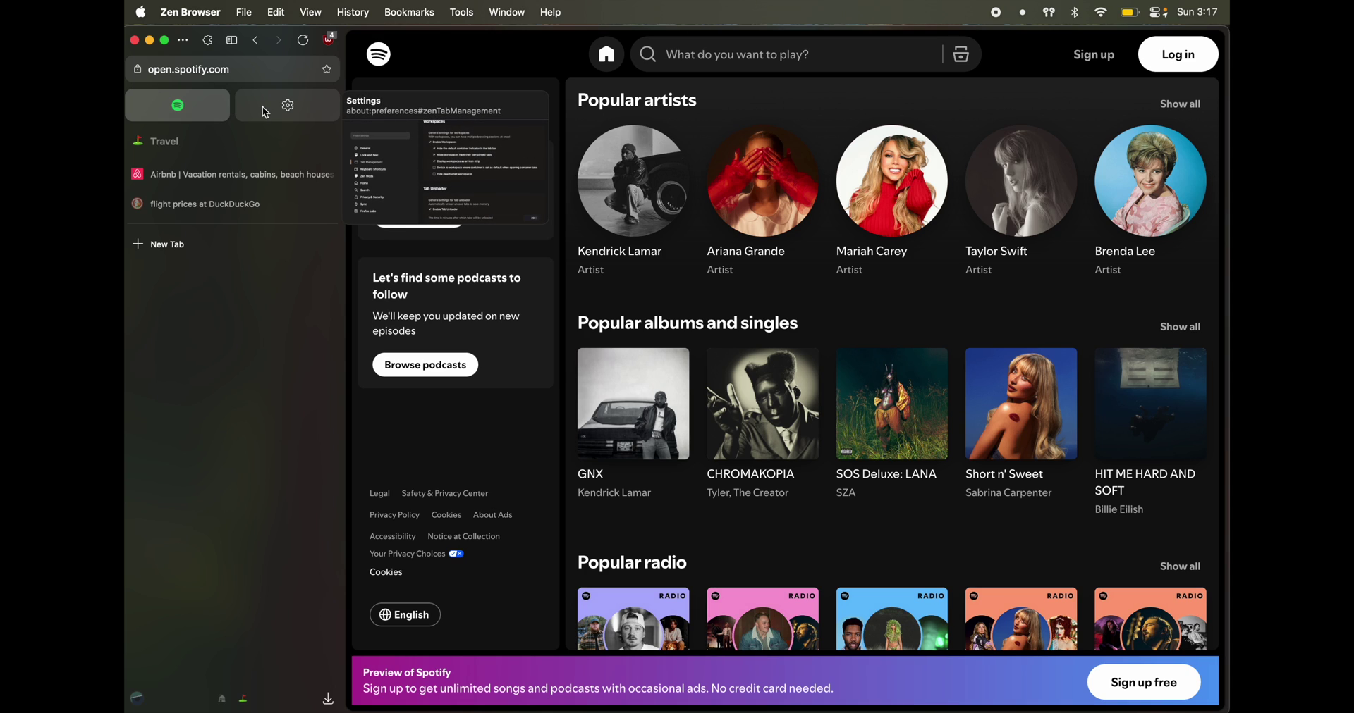
right_click(264, 112)
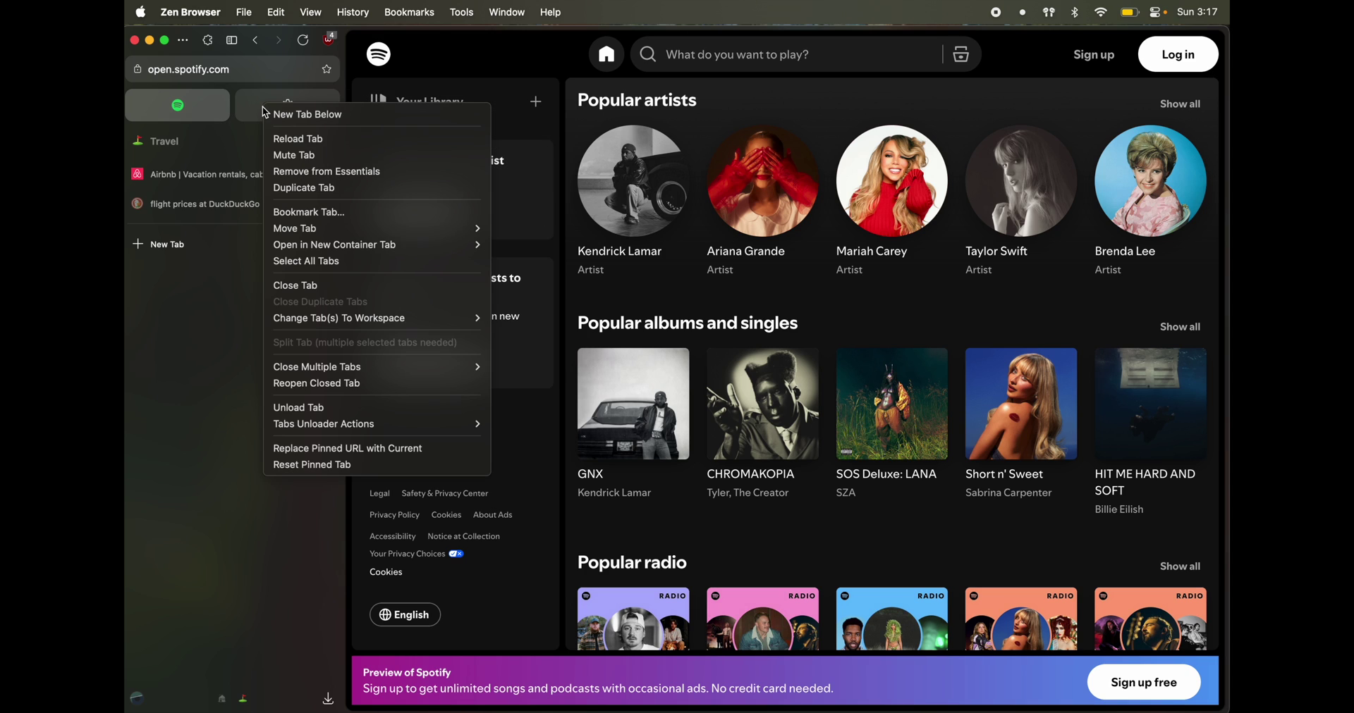
left_click(317, 172)
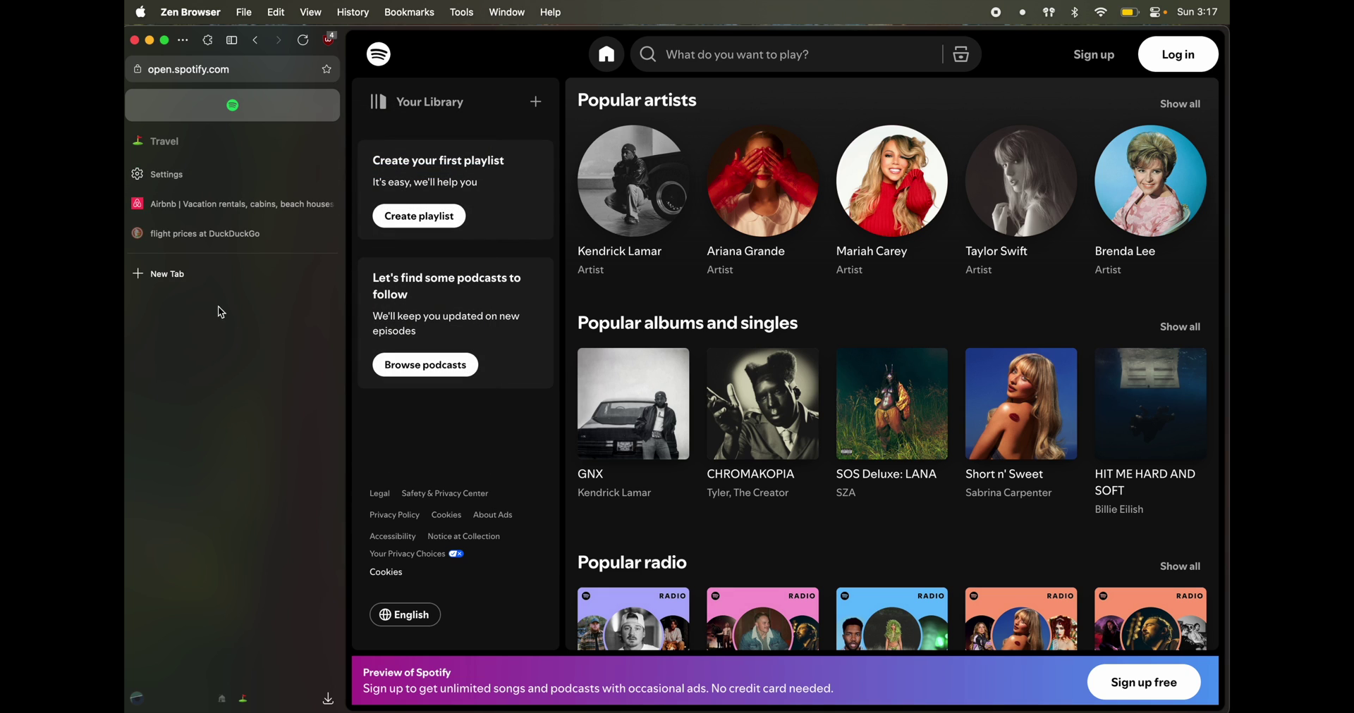
Back in Default Workspace, unpin the NVIDIA tab so only Apple stays pinned.
left_click(220, 700)
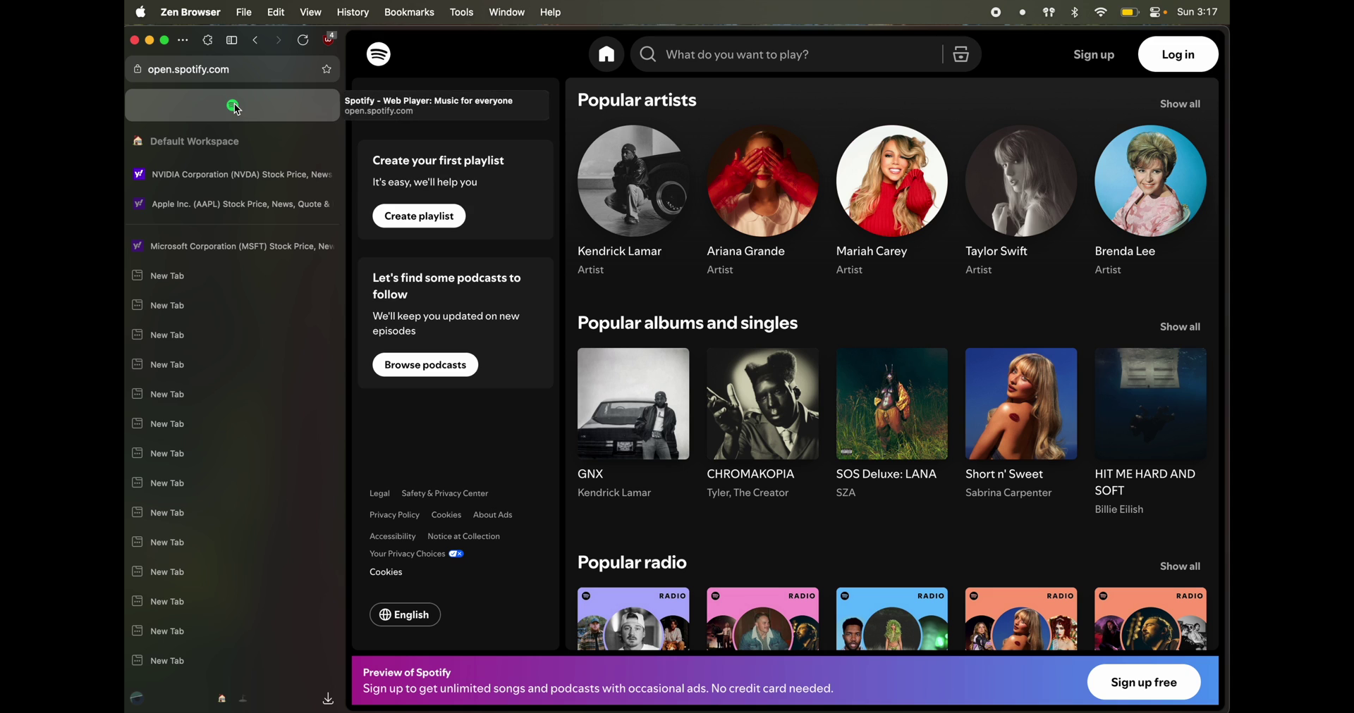
right_click(226, 183)
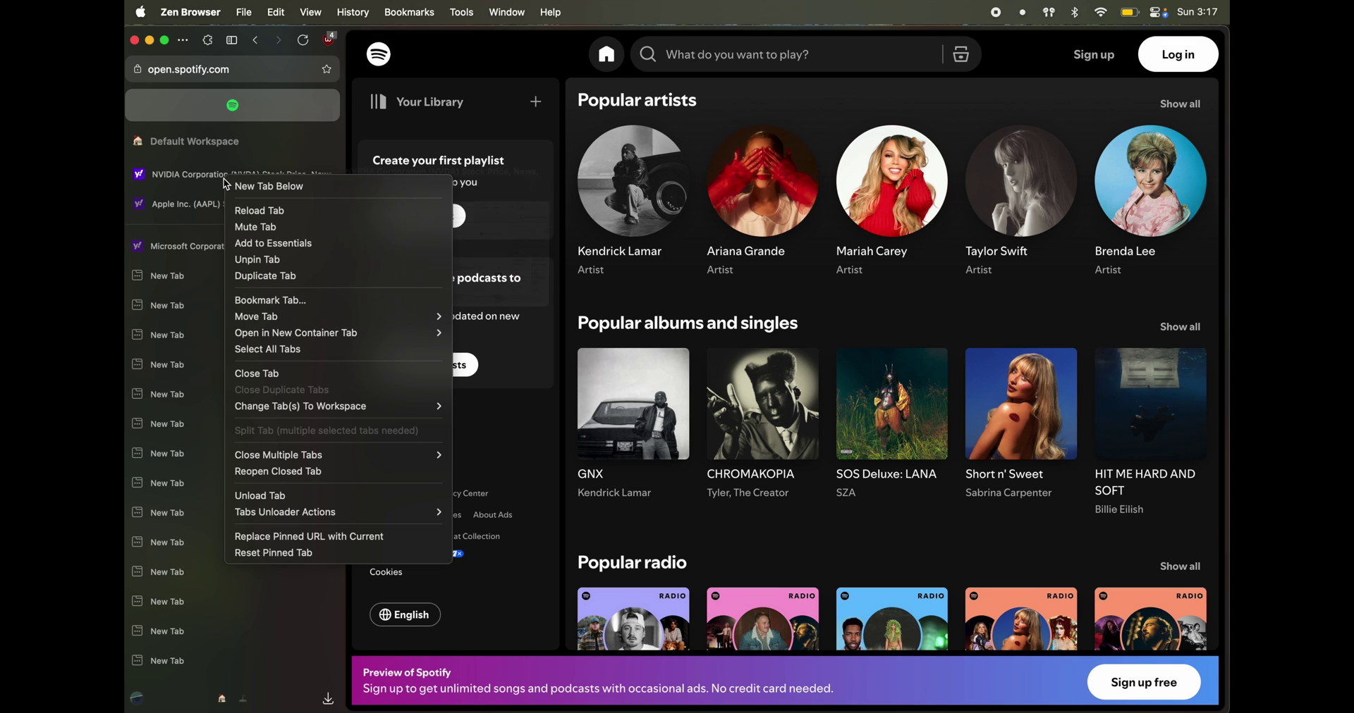
left_click(262, 258)
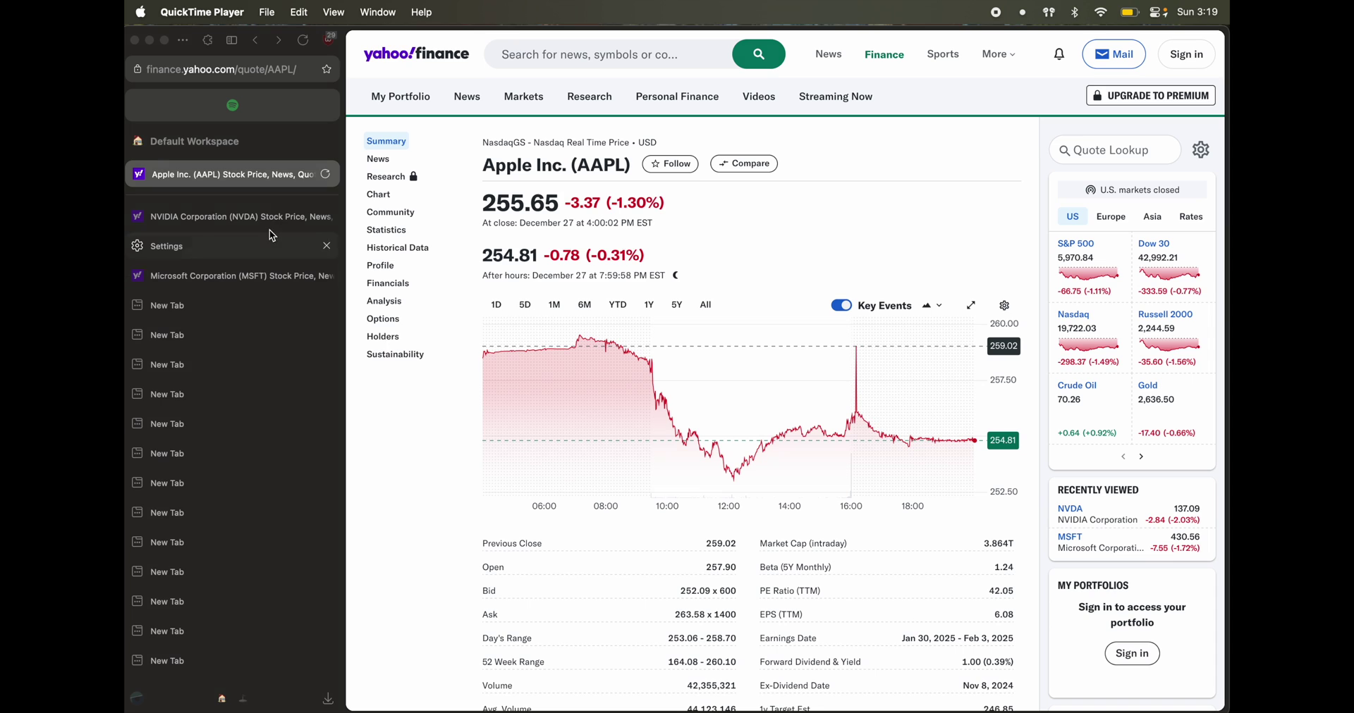
left_click(266, 251)
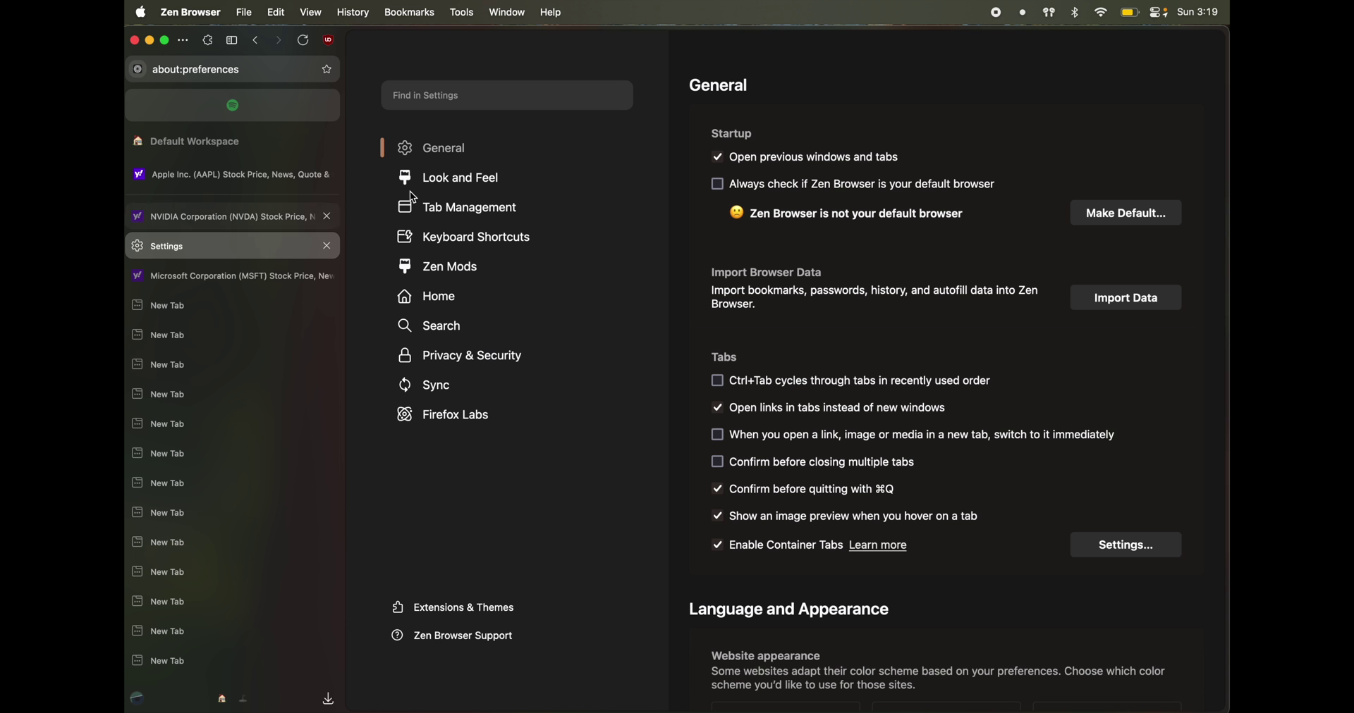
scroll(835, 497, "down", 15)
left_click(456, 201)
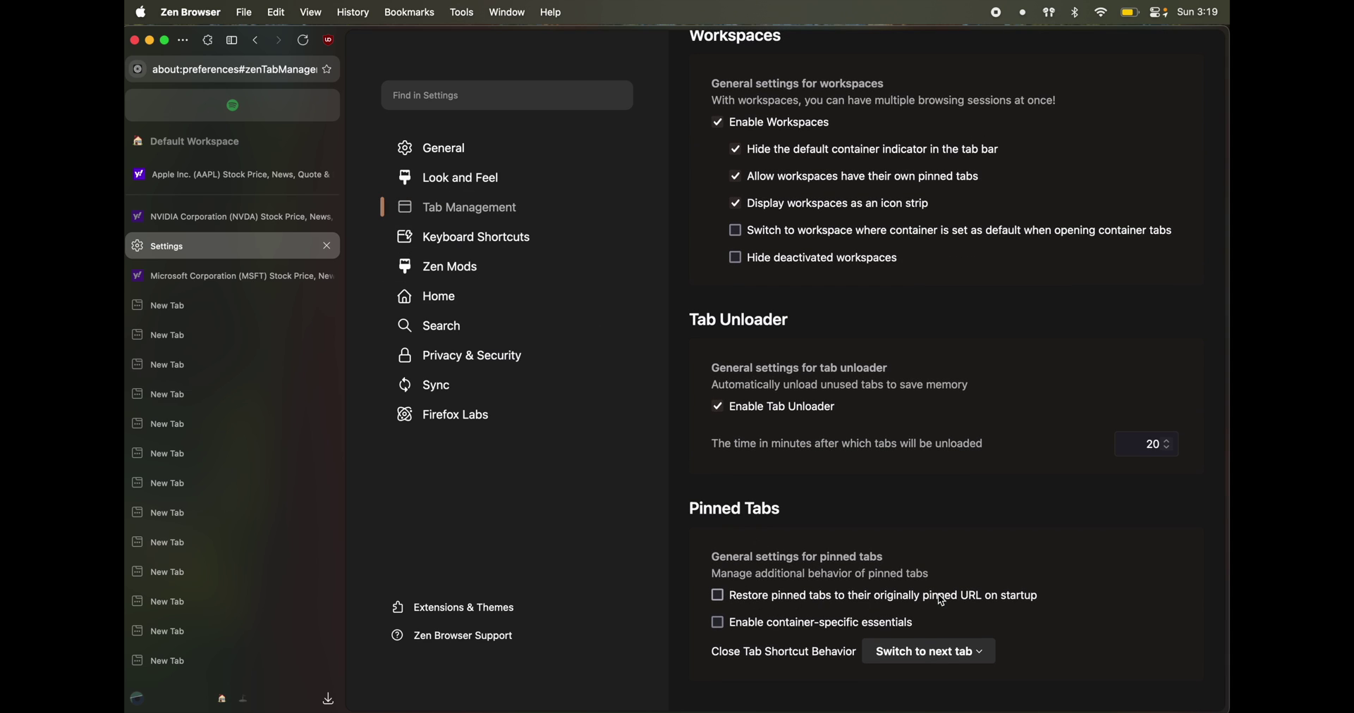
left_click(208, 182)
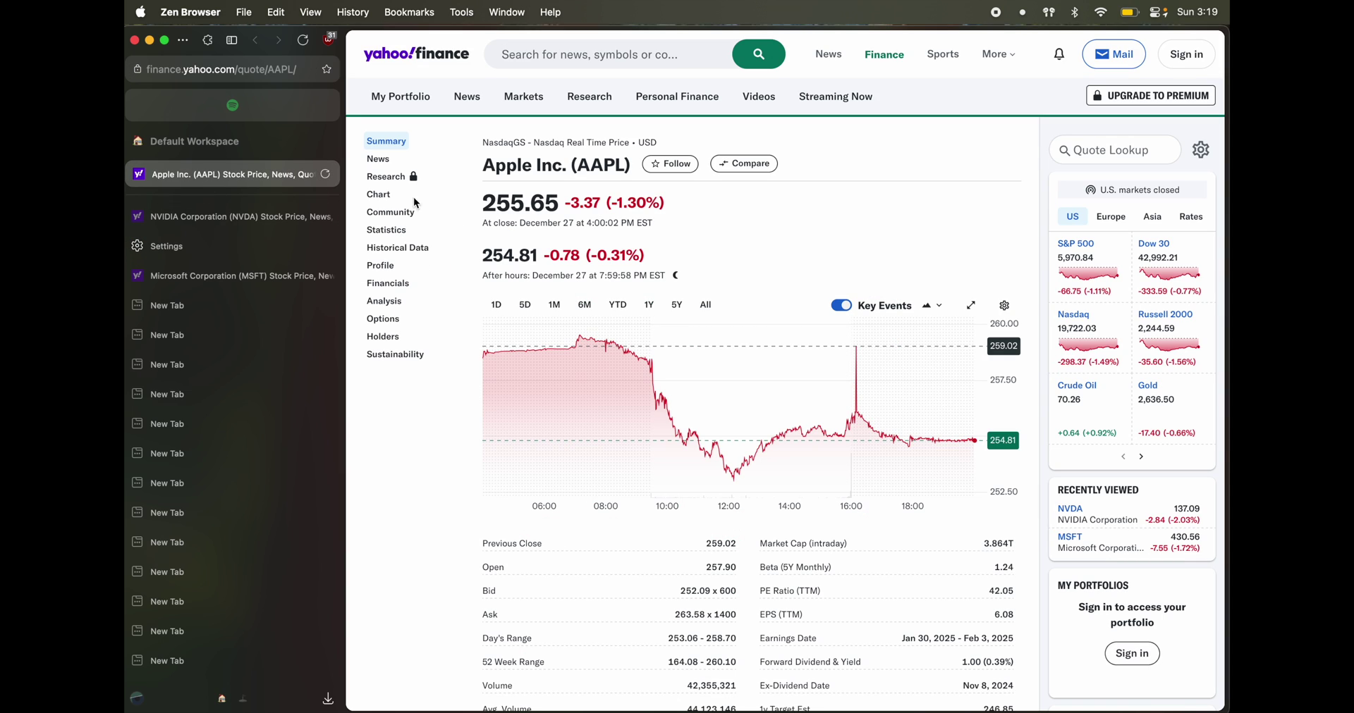
Load Yahoo Finance Screeners in the pinned Apple tab, then go back to the Apple quote.
left_click(570, 99)
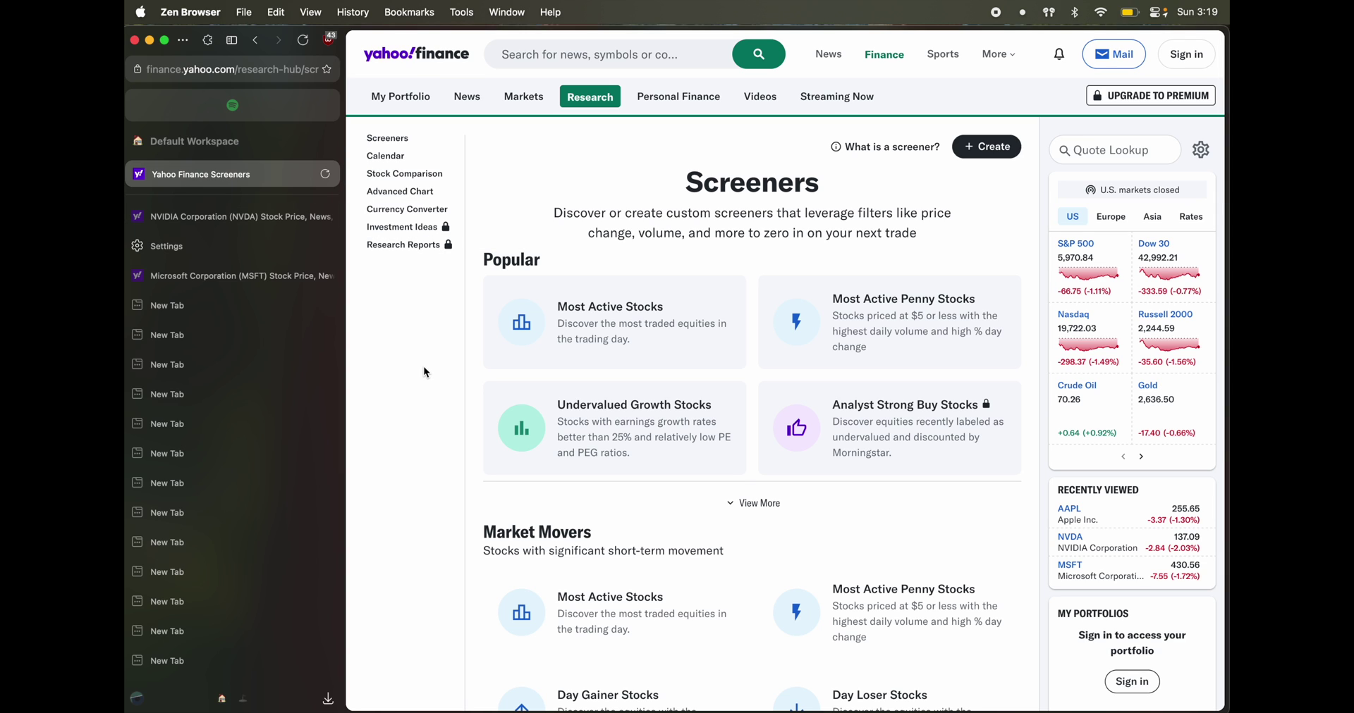
left_click(262, 397)
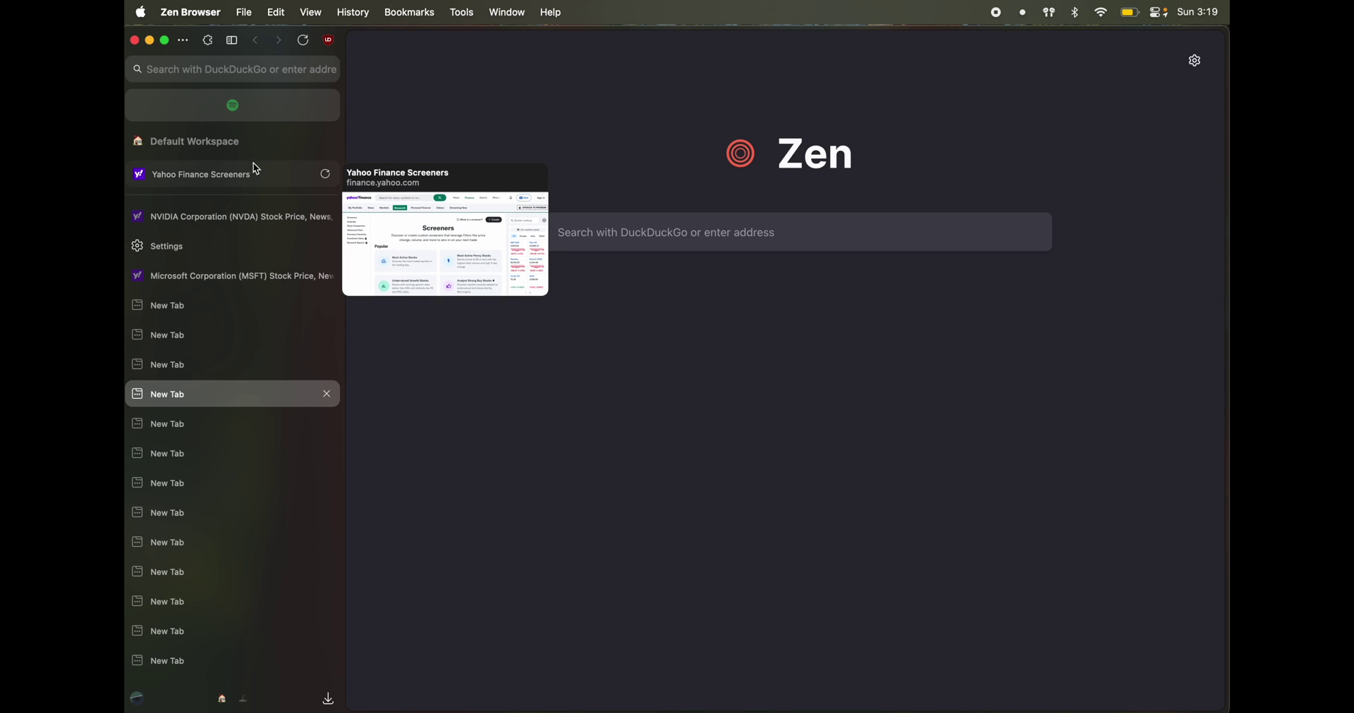
left_click(233, 180)
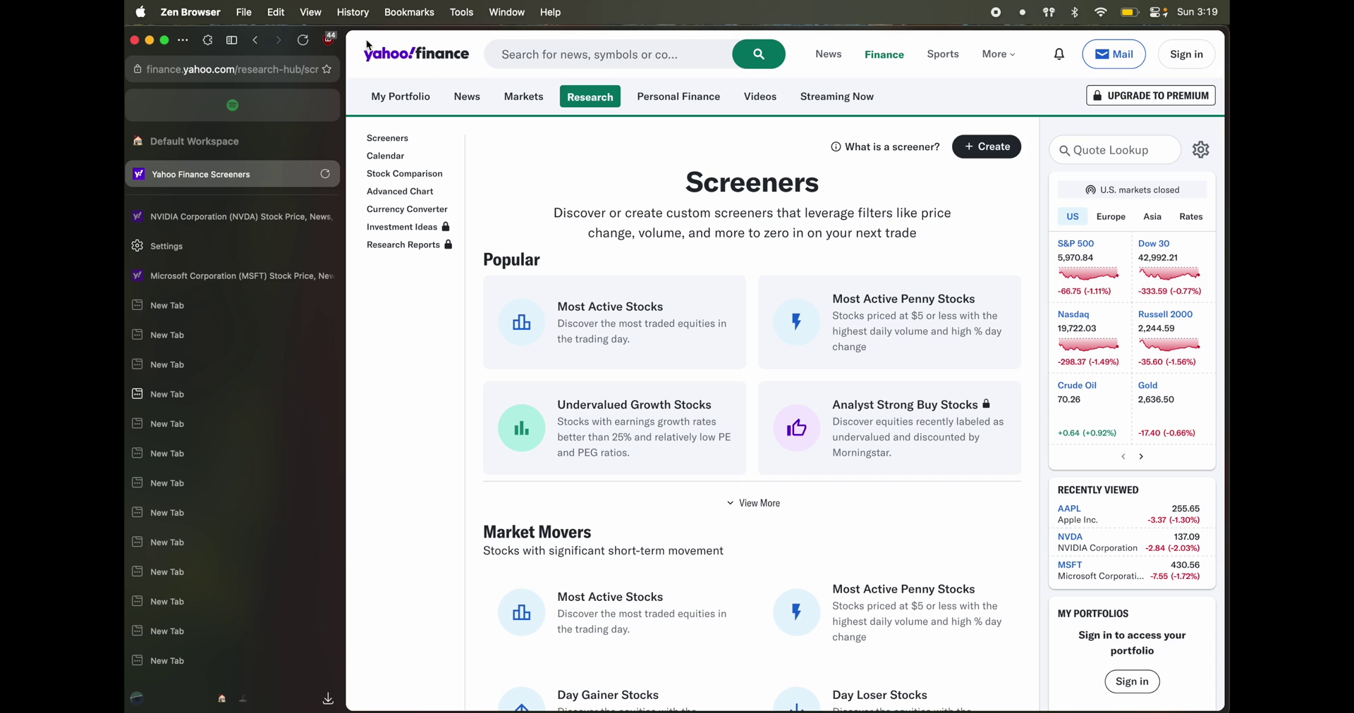
left_click(256, 41)
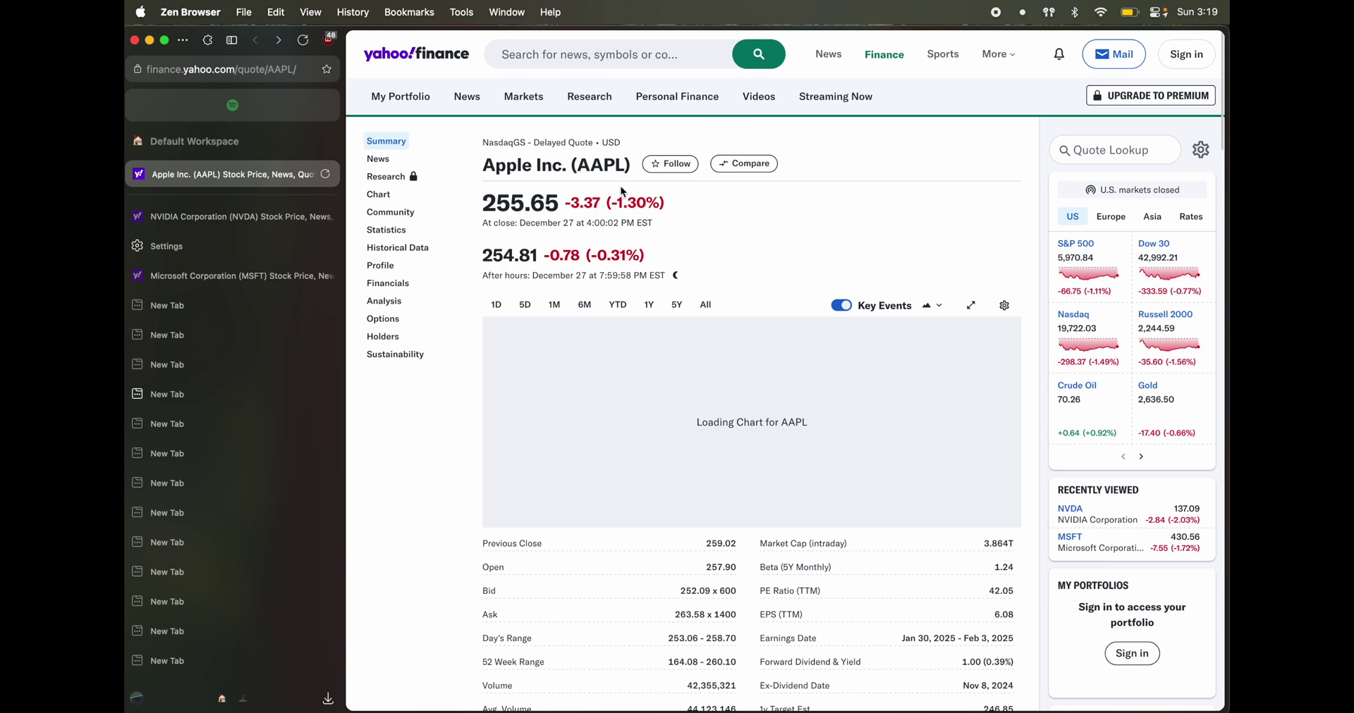
Reopen the Screeners page and quit Zen Browser with Cmd+Q, confirming.
left_click(581, 99)
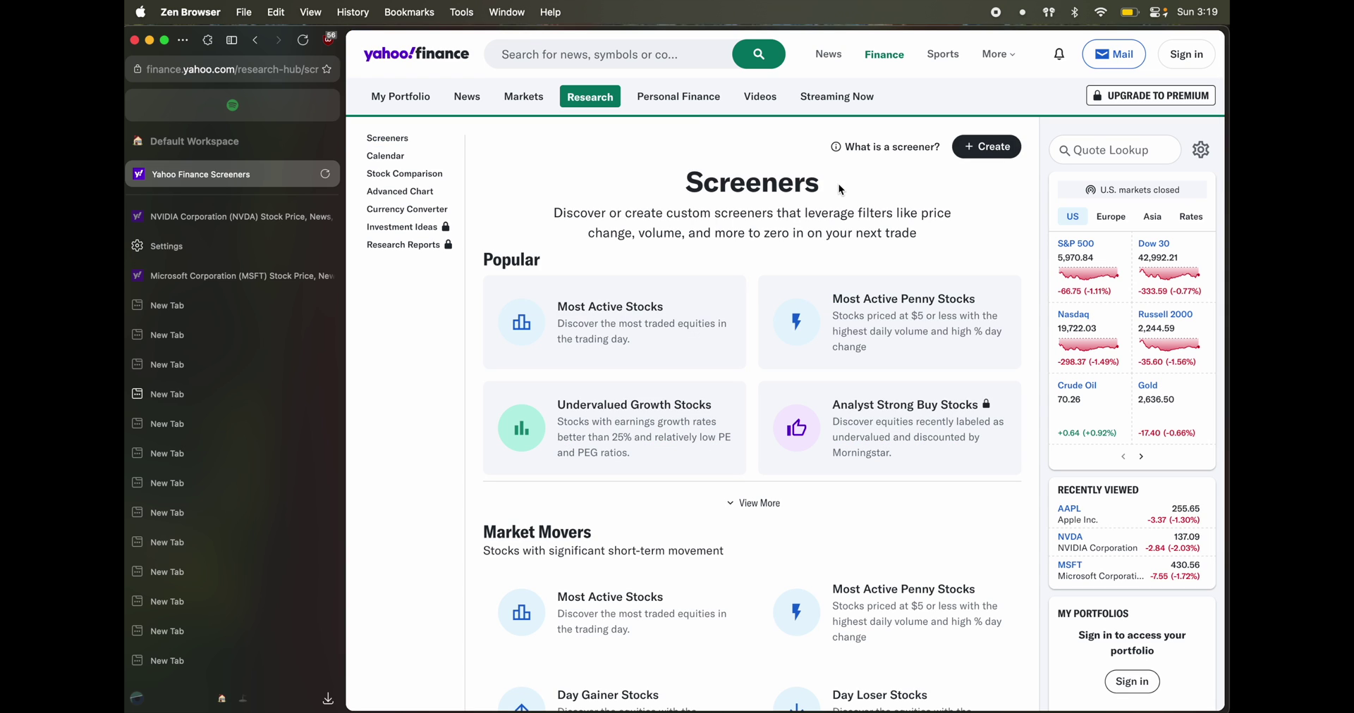
key("super+q")
key("Return")
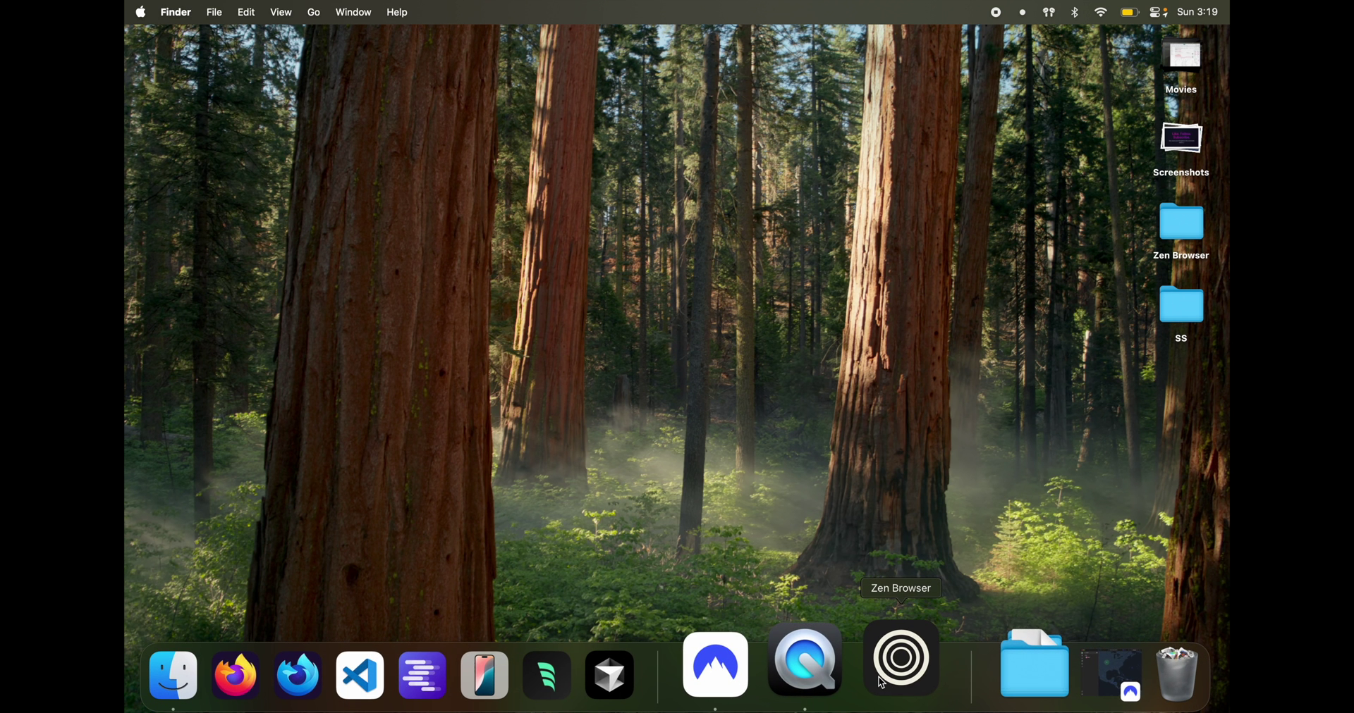
Relaunch Zen Browser from the Dock to see the pinned tab restored on Screeners.
left_click(882, 683)
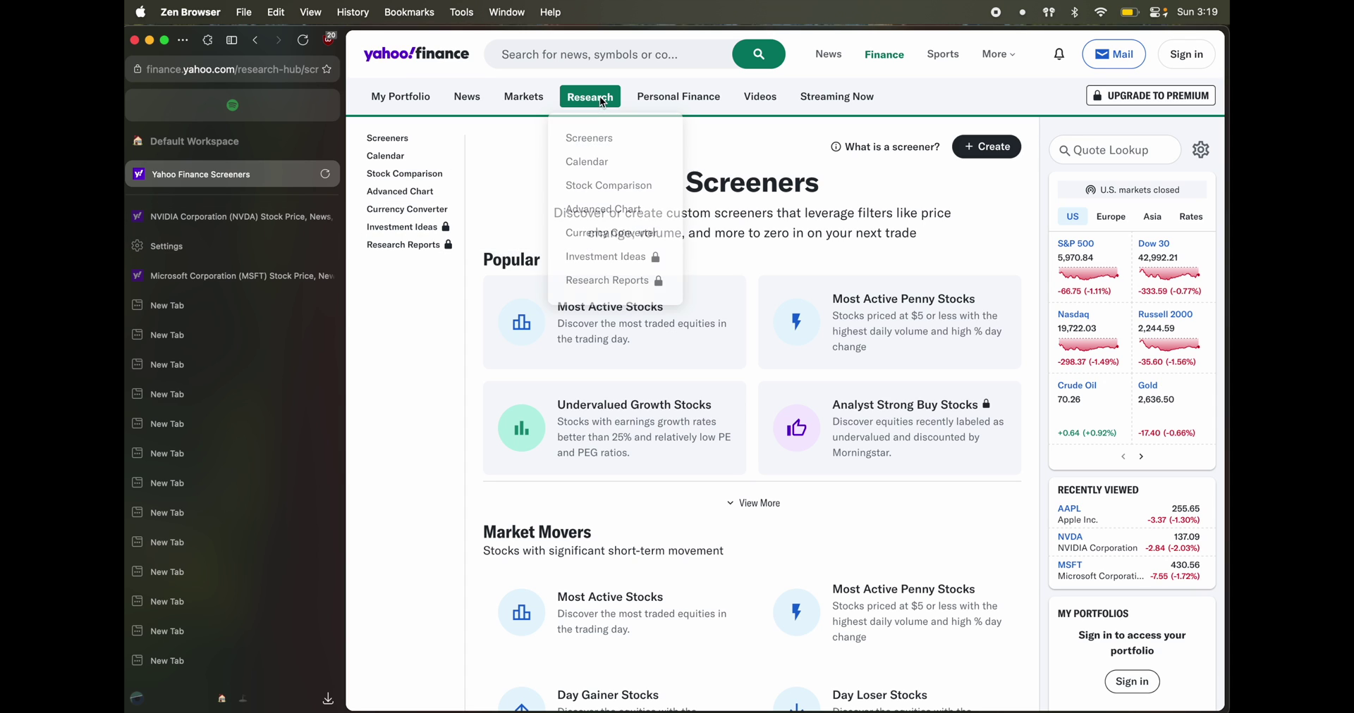
Turn on restoring pinned tabs to their original URL in Settings.
left_click(269, 247)
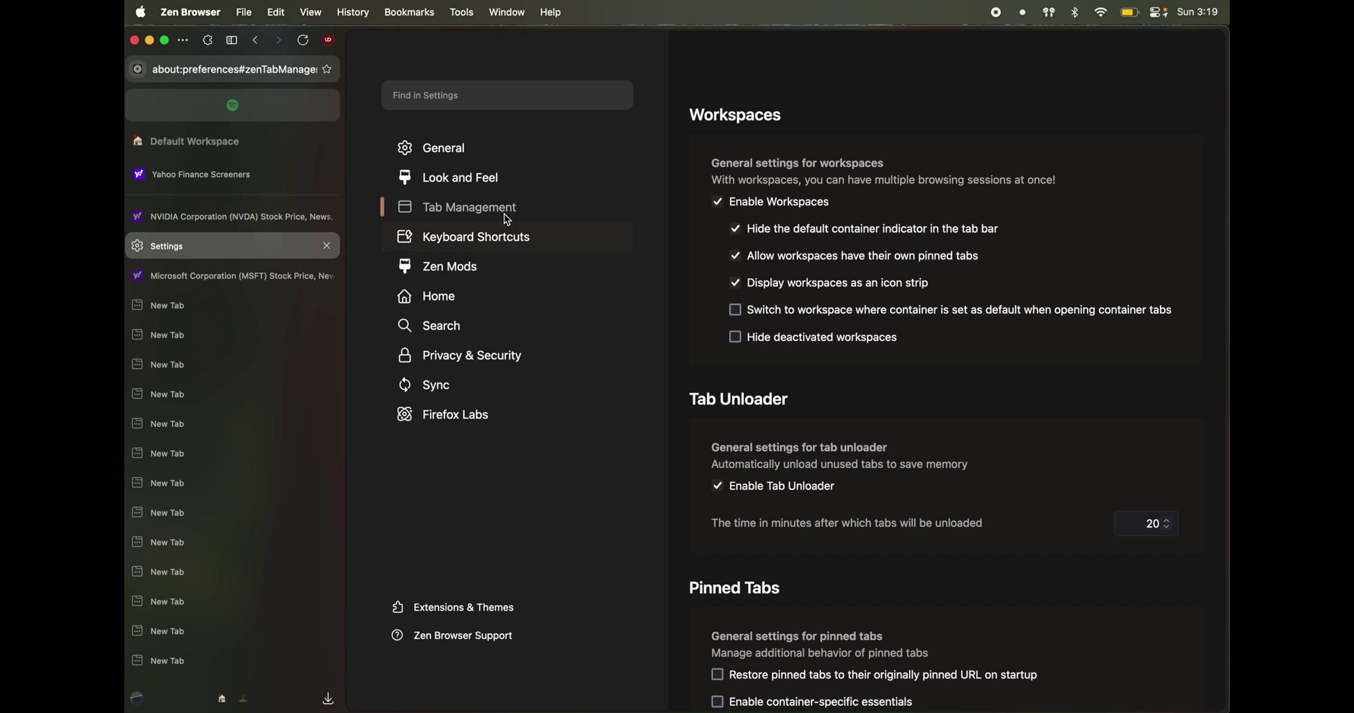
scroll(743, 547, "down", 3)
left_click(717, 597)
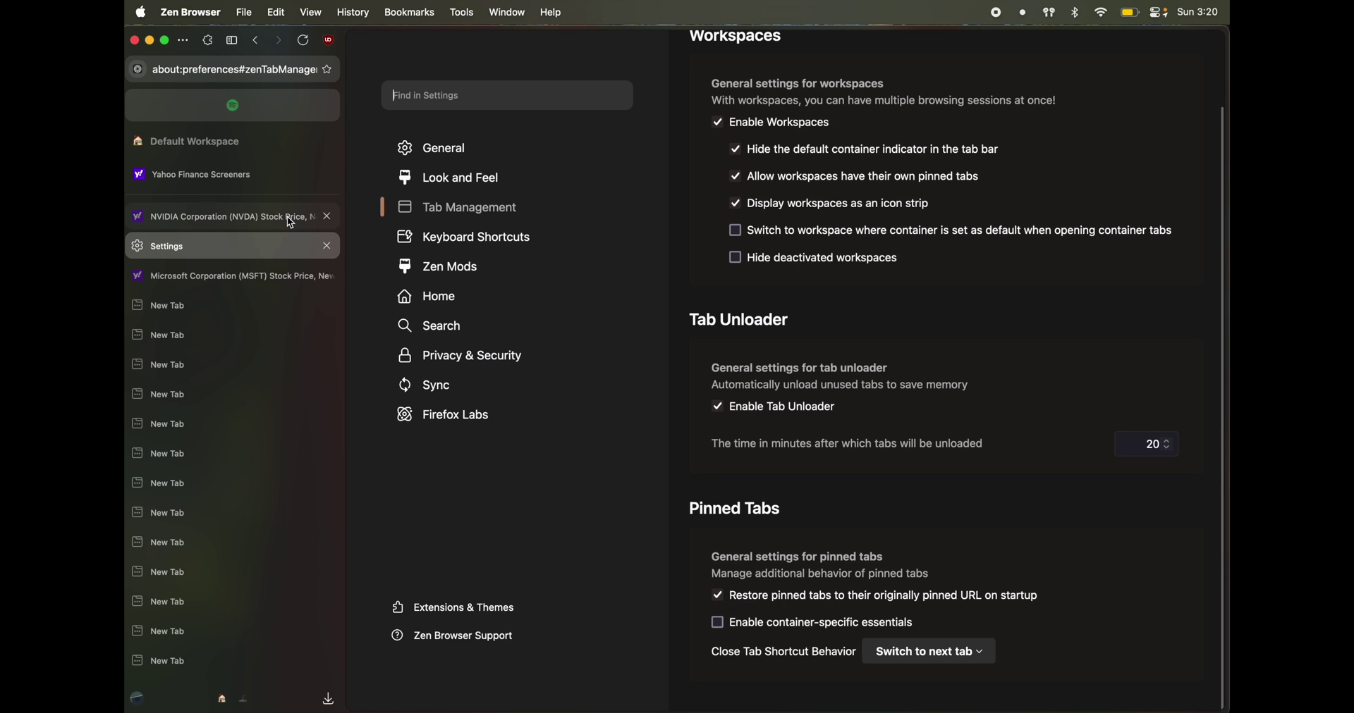
left_click(230, 173)
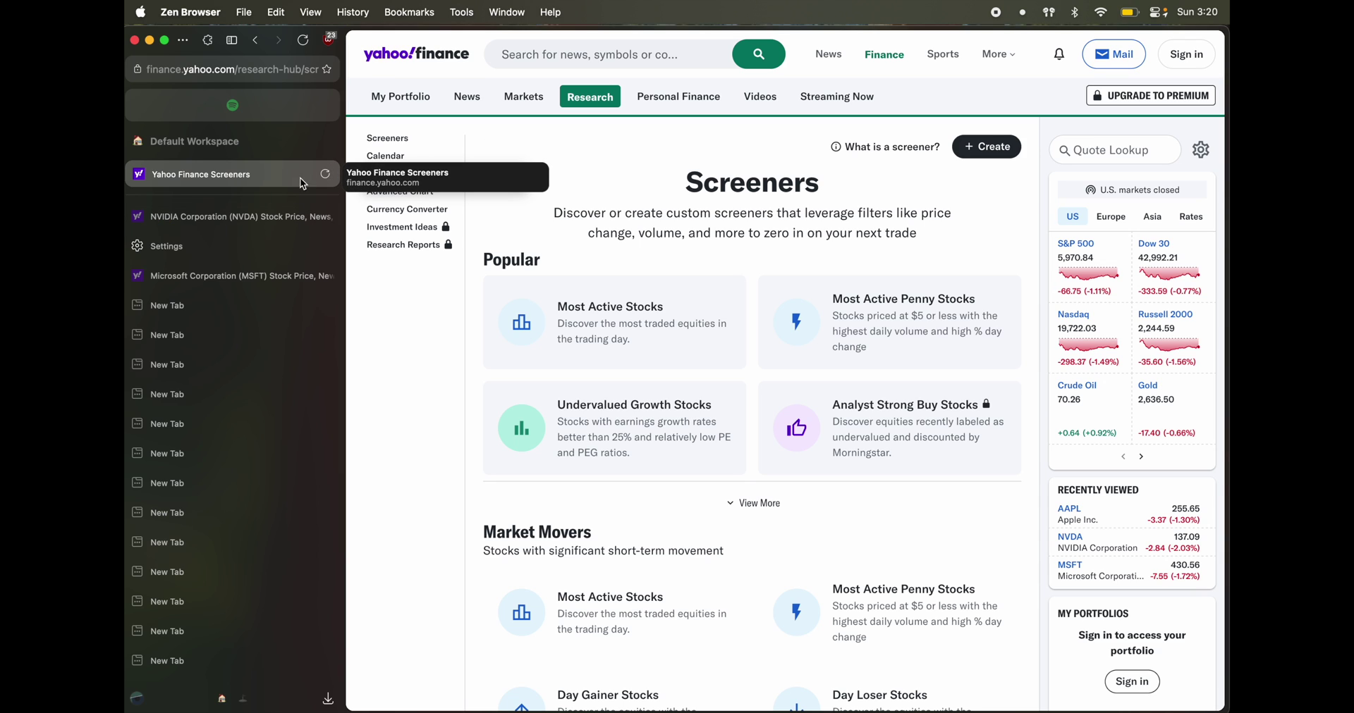
Unpin and close the Screeners tab, pin the NVIDIA tab, and move it to Screeners.
right_click(276, 176)
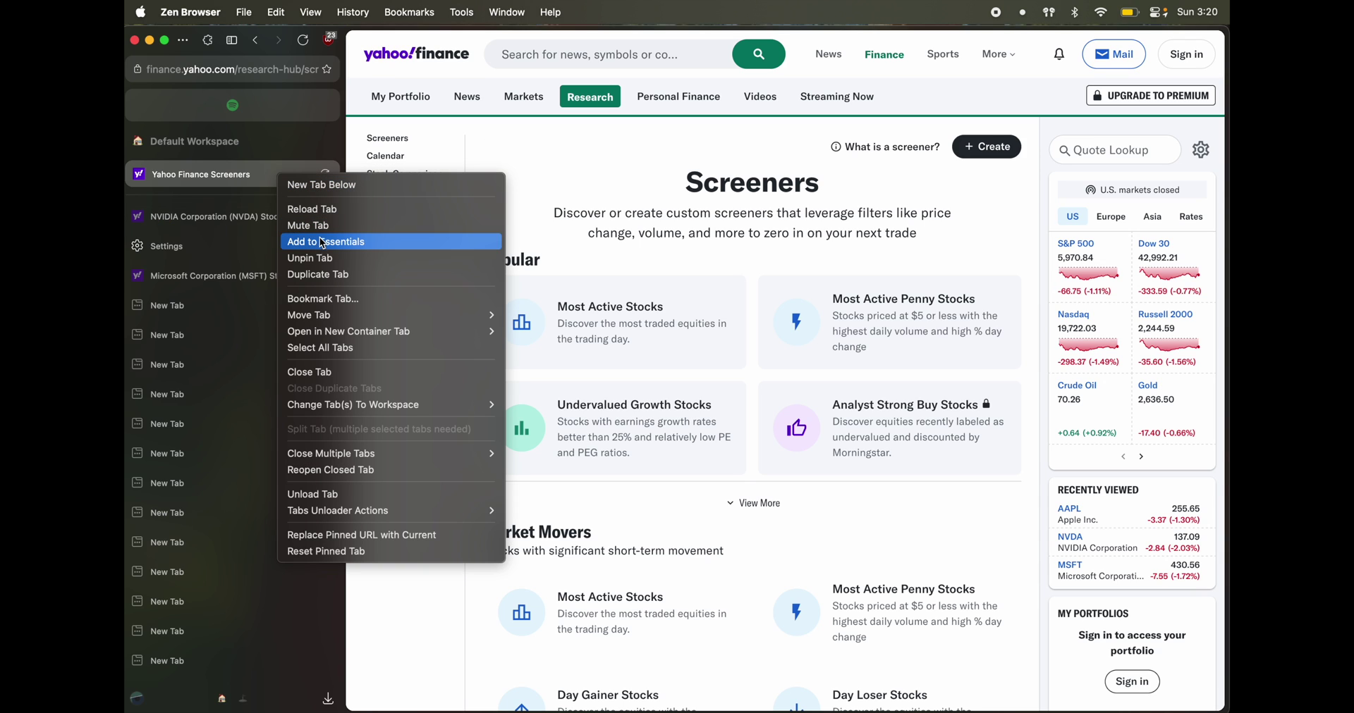
left_click(320, 255)
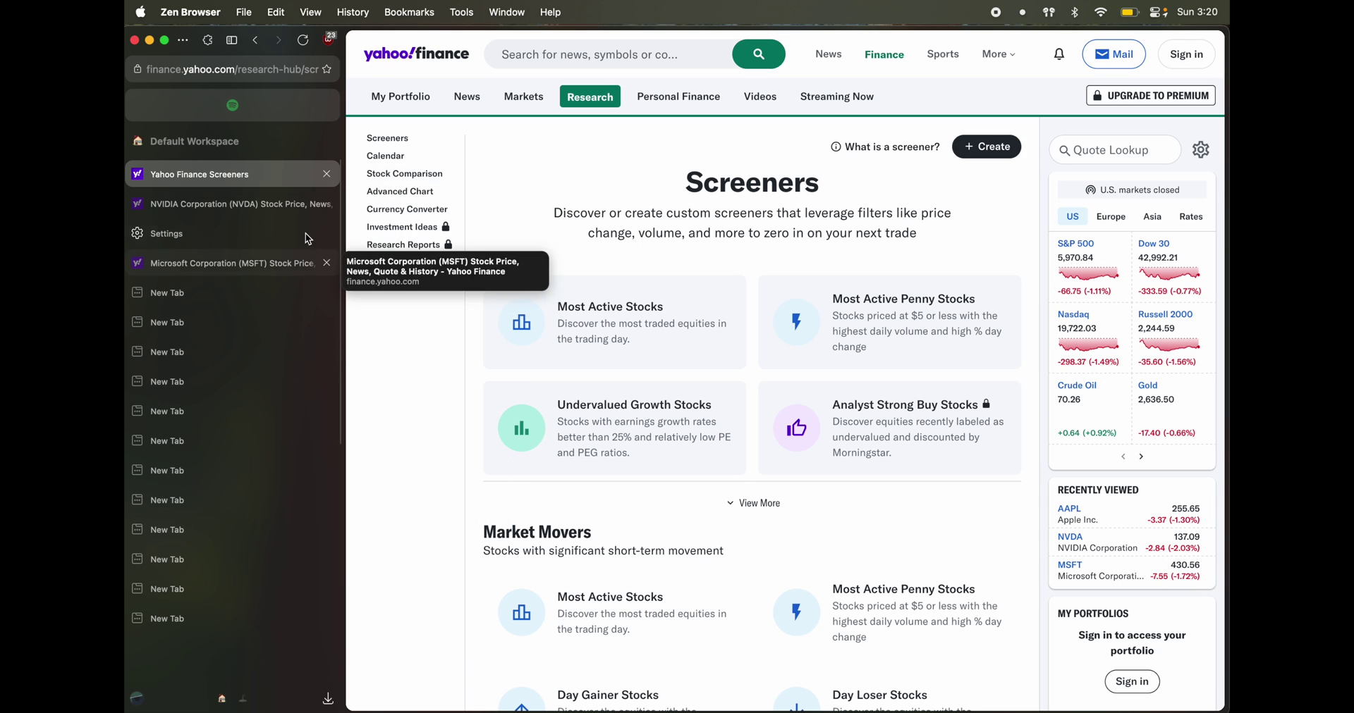
left_click(327, 174)
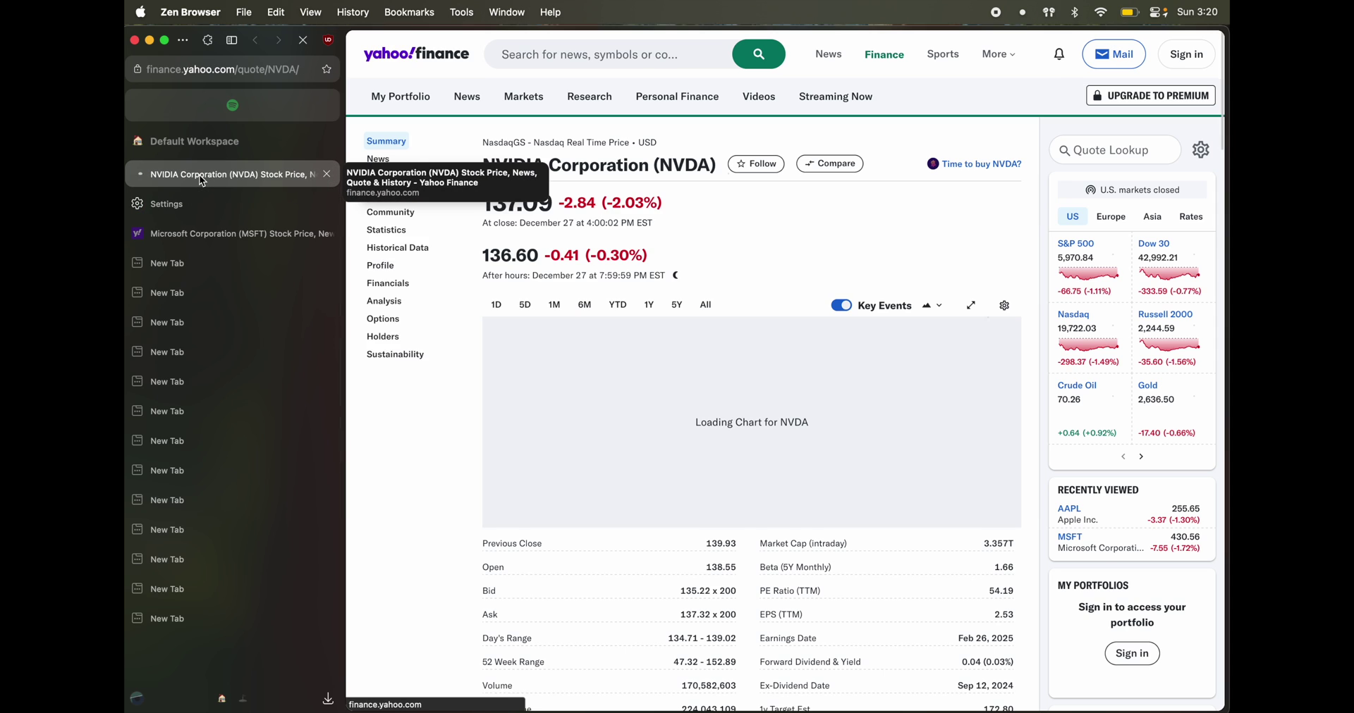
right_click(201, 175)
left_click(291, 258)
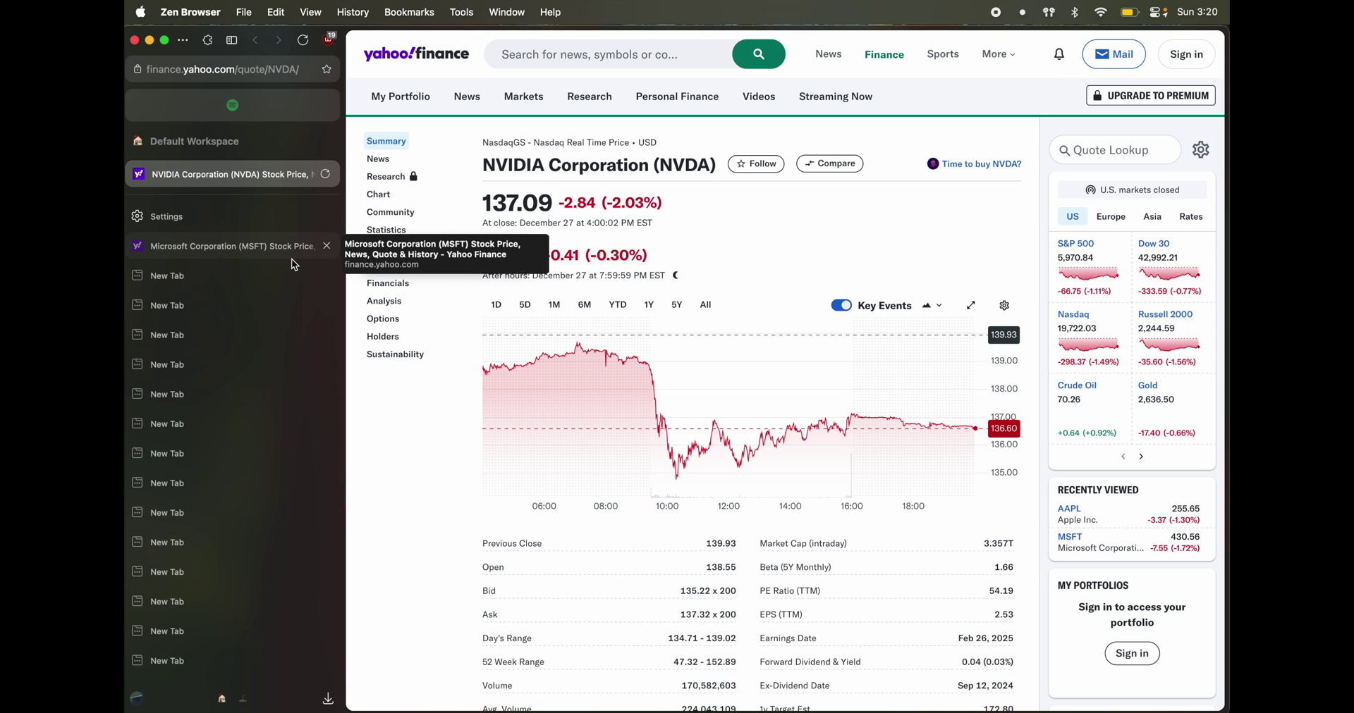
left_click(581, 97)
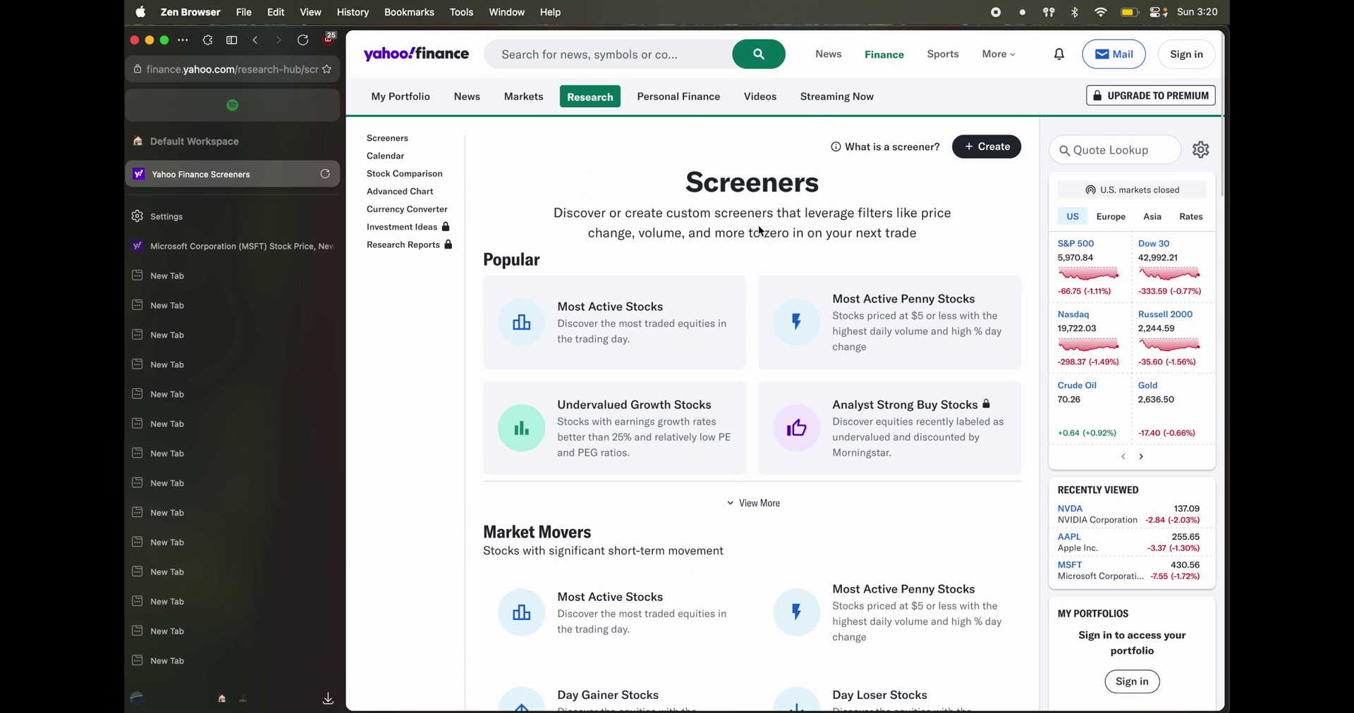
Quit and relaunch Zen, then navigate the pinned tab to finance news and My Portfolio.
key("super+q")
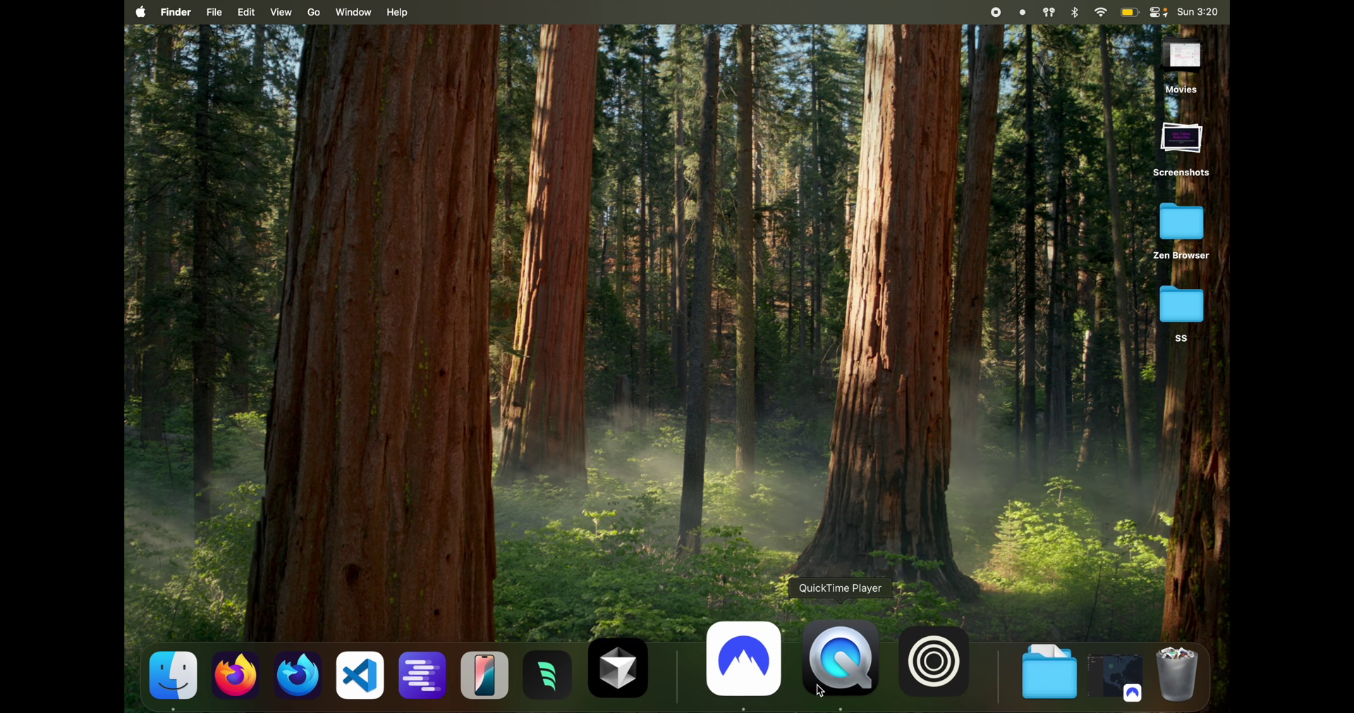
left_click(898, 671)
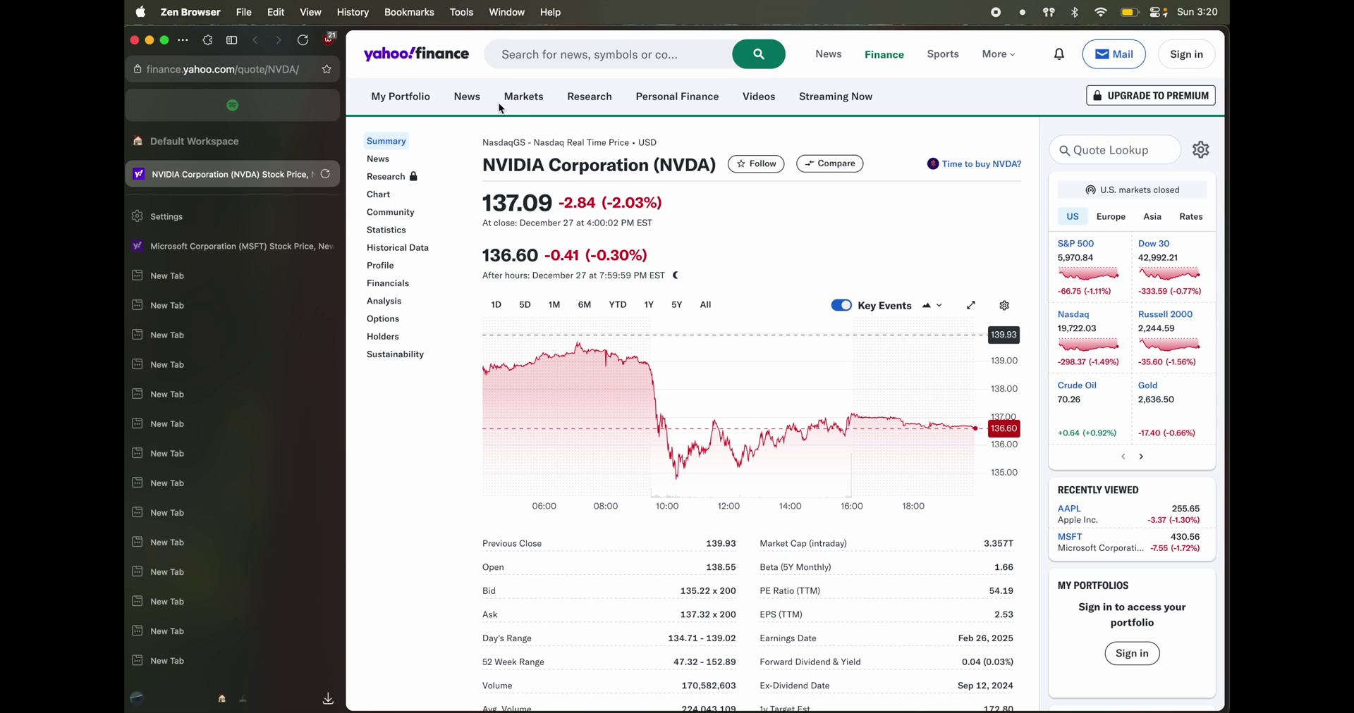
left_click(471, 99)
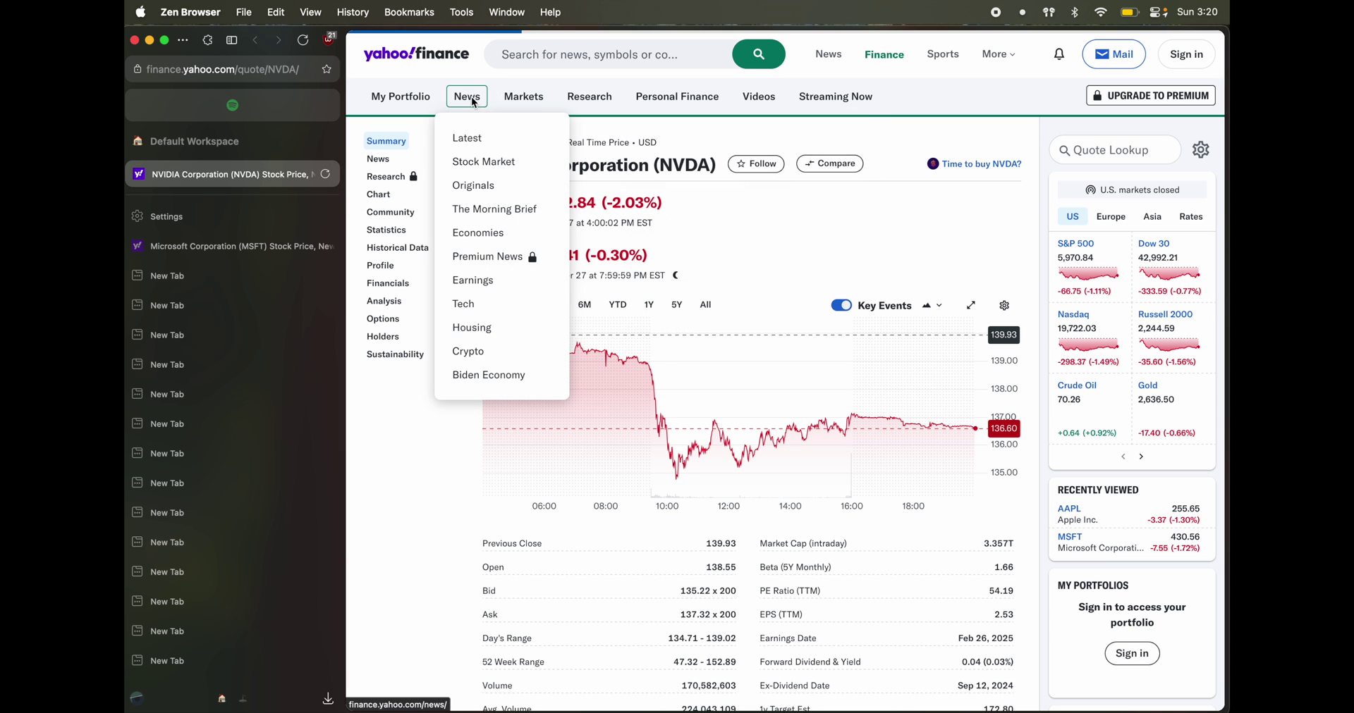
left_click(409, 97)
Quit Zen, relaunch it from the Dock, and open the pinned tab restored to NVIDIA's quote.
key("super+q")
key("Return")
mouse_move(765, 687)
left_click(896, 668)
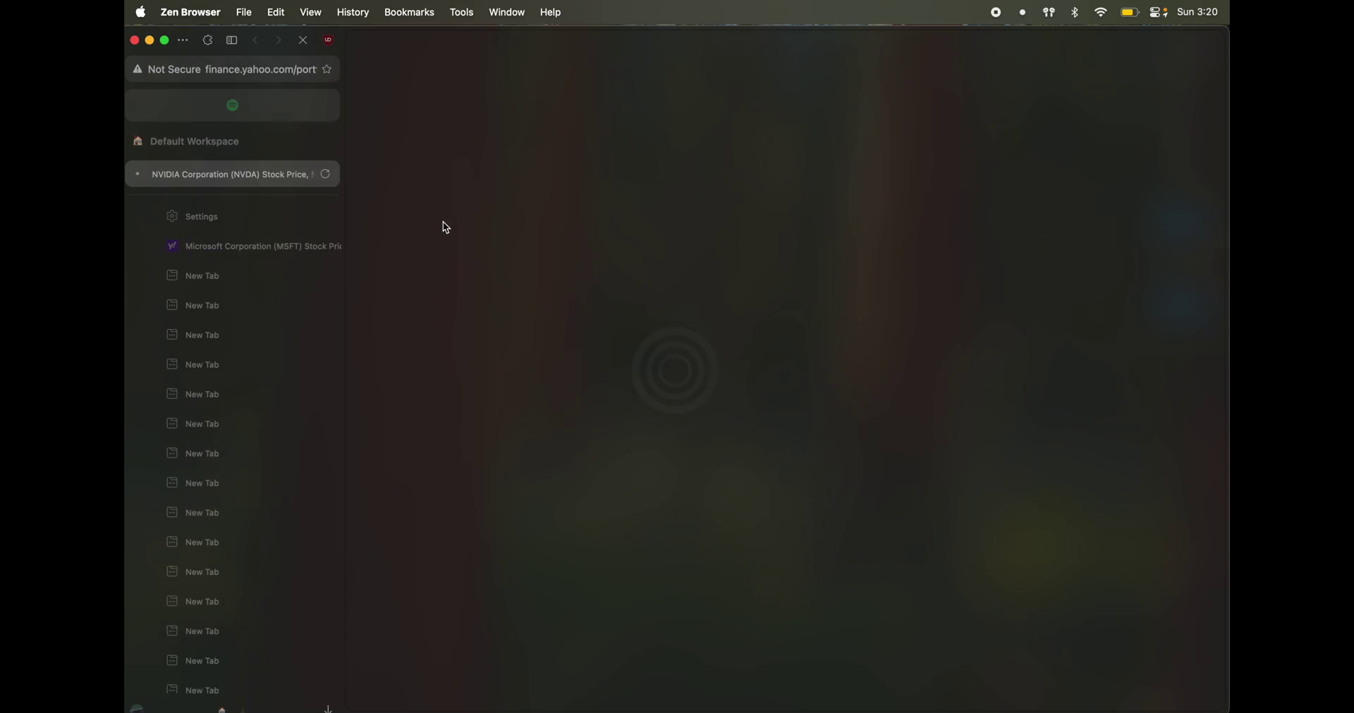
left_click(230, 172)
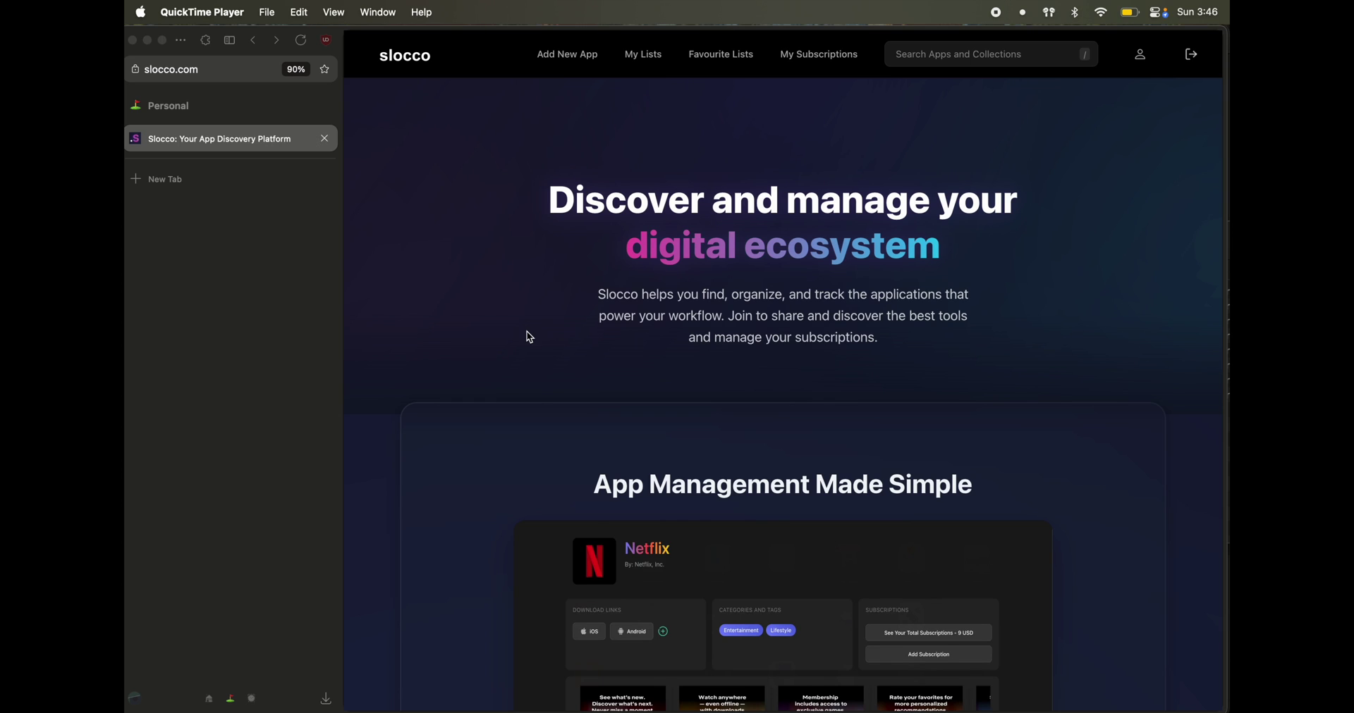
Toggle between the Personal and Work workspaces, discarding a stray new tab, ending in Work.
left_click(225, 144)
left_click(252, 701)
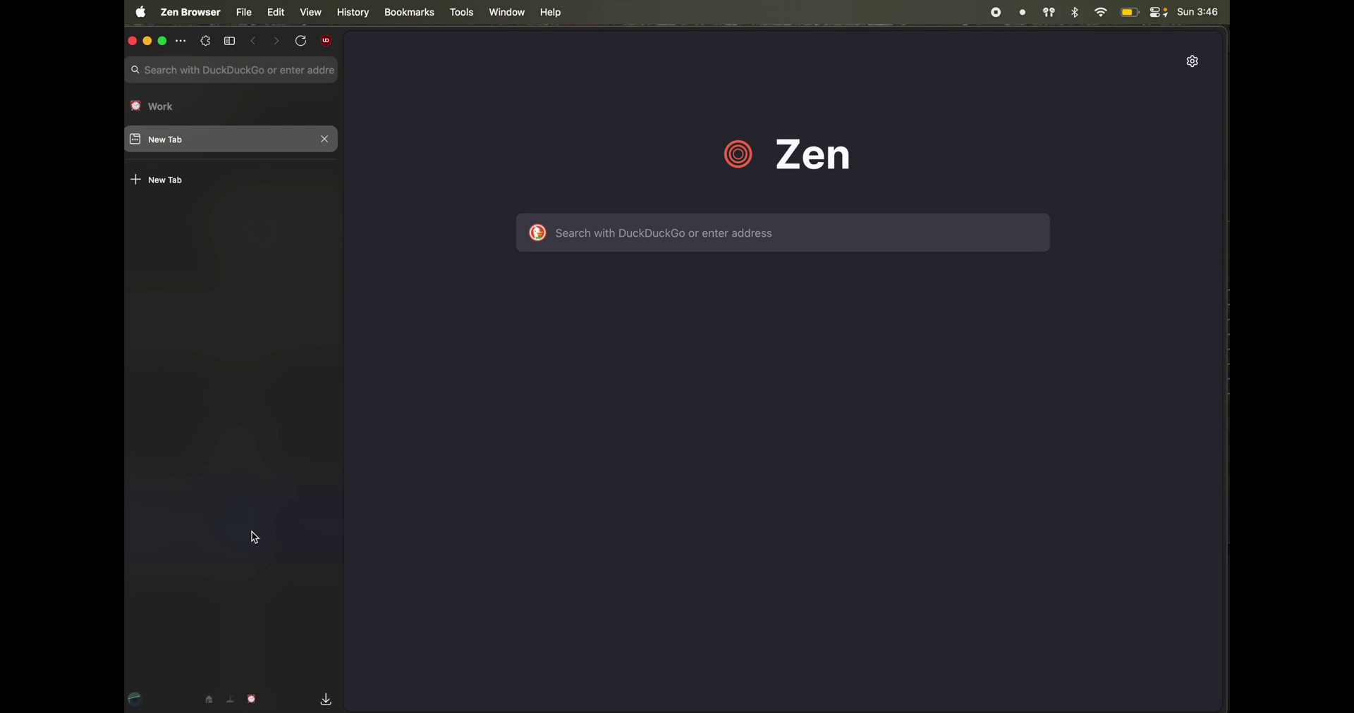
left_click(231, 700)
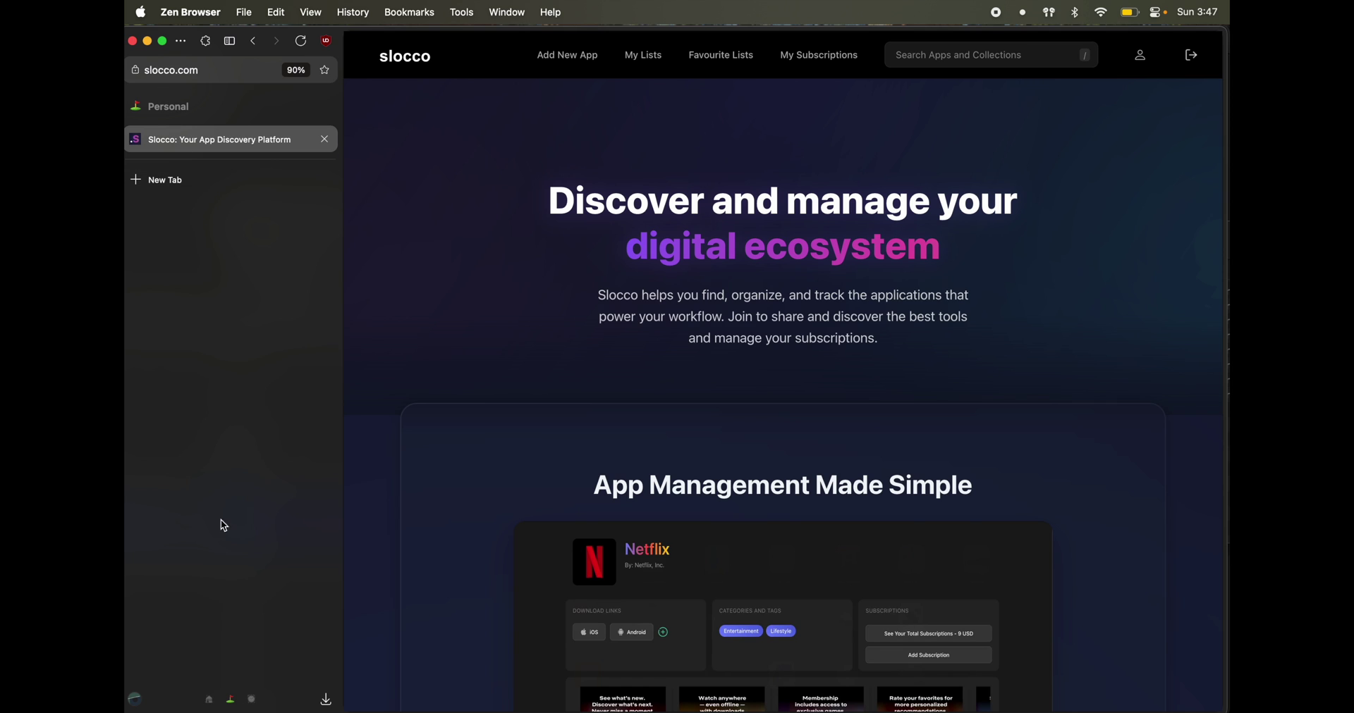
left_click(183, 181)
left_click(325, 171)
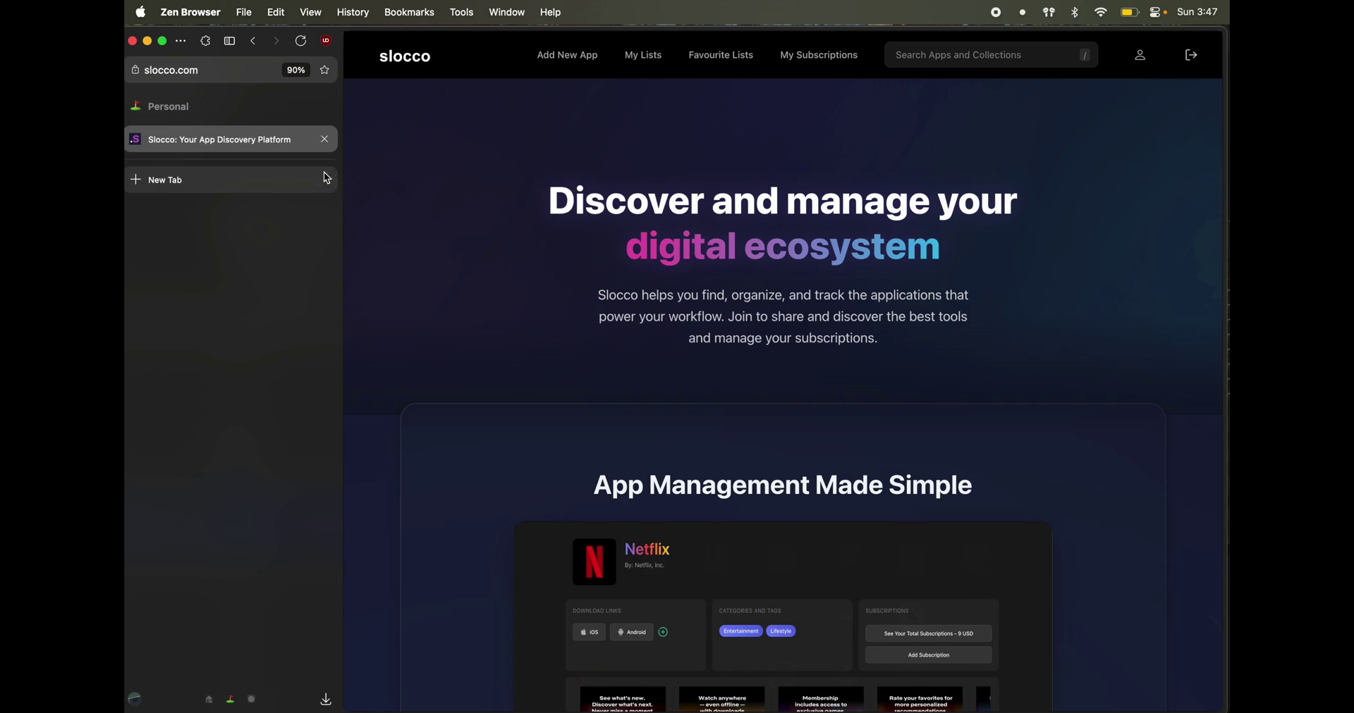
left_click(253, 701)
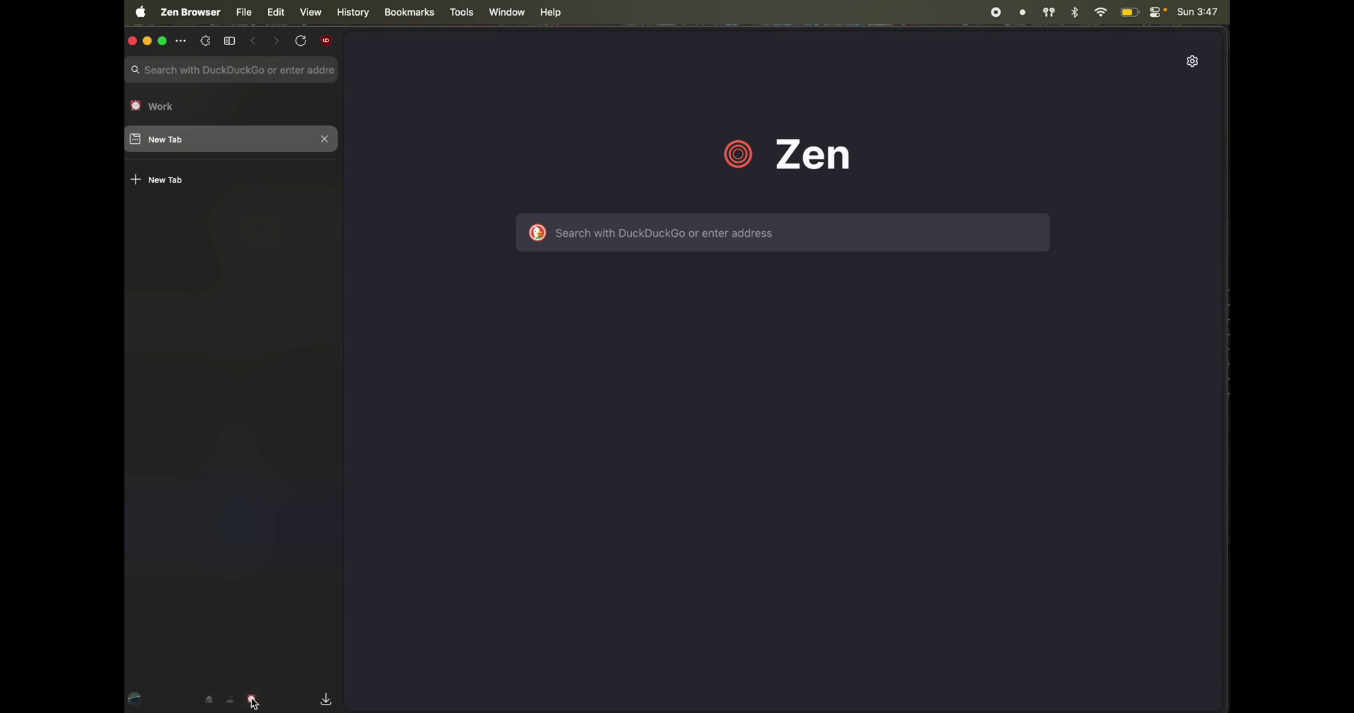
Load slocco.com in a new Work tab, confirm it is still signed in, then close it.
left_click(197, 182)
type("slocco.com")
key("Return")
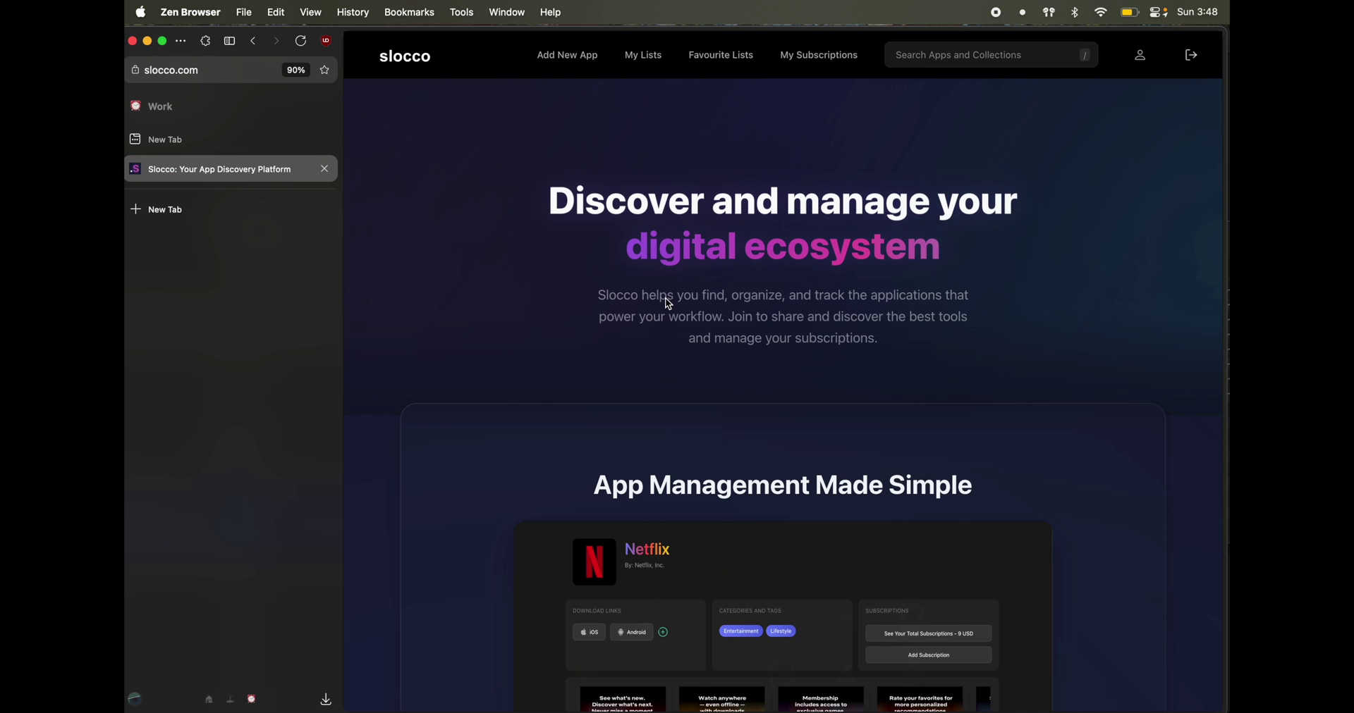
left_click(229, 698)
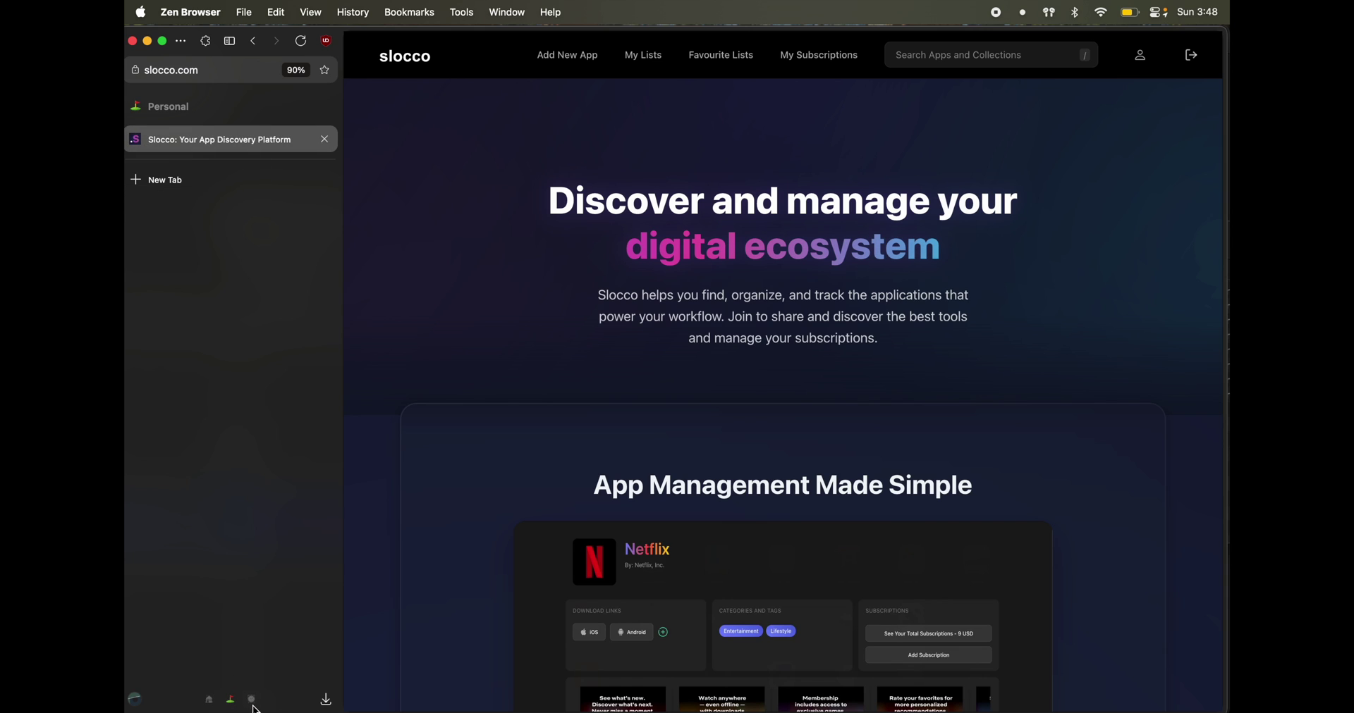
left_click(252, 699)
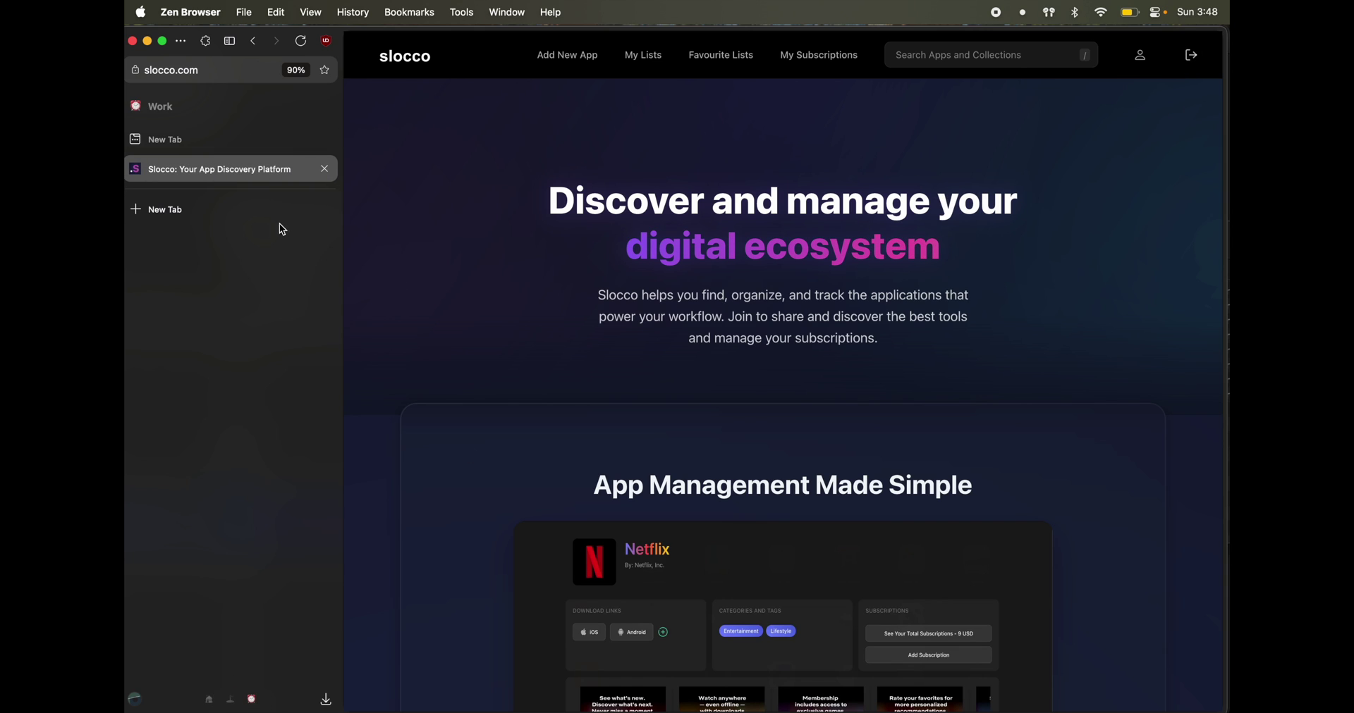
left_click(325, 169)
Assign the Work container as the Work workspace's default container, then close the workspaces list.
left_click(252, 699)
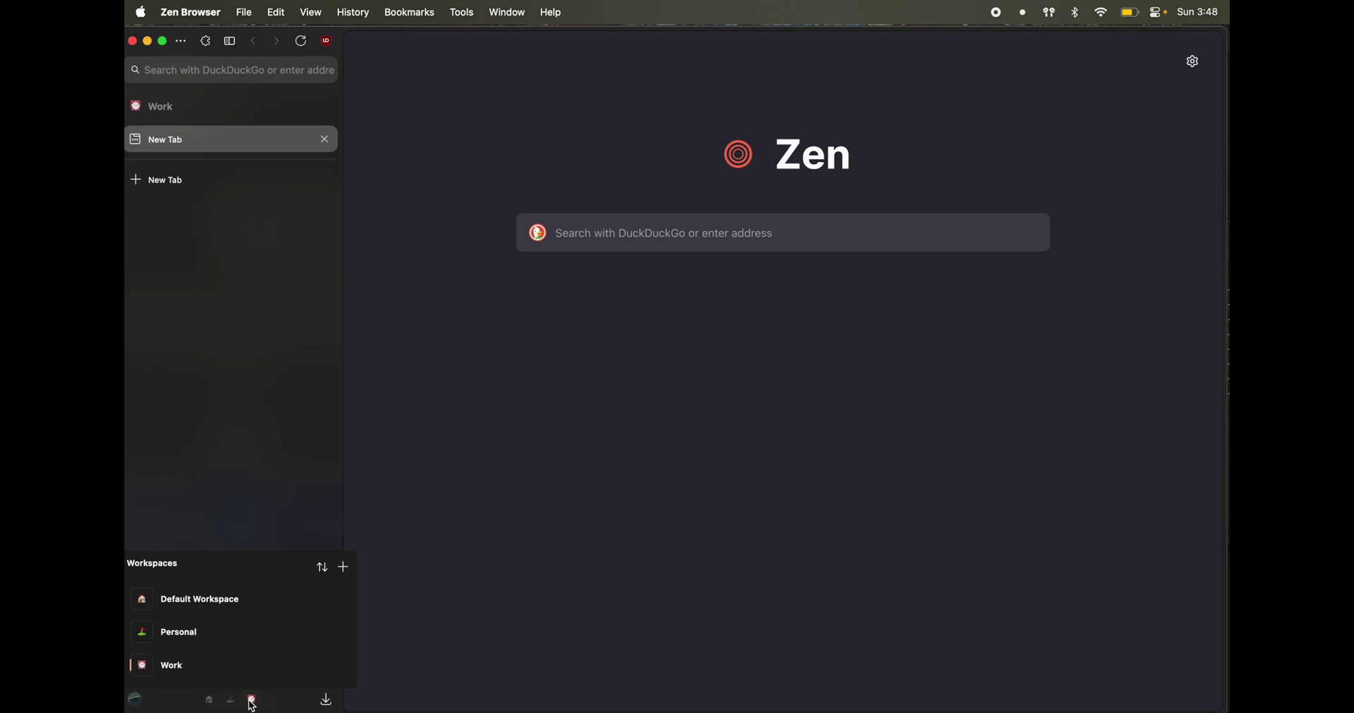
left_click(339, 668)
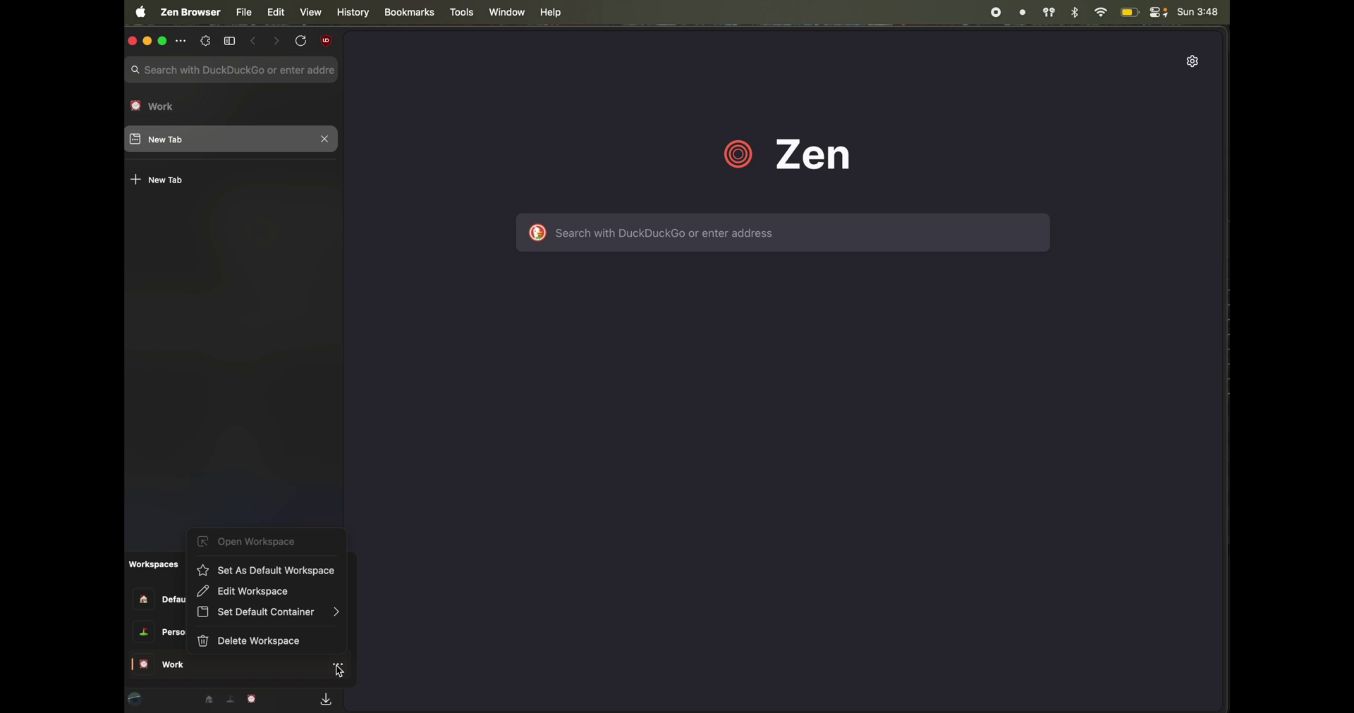
mouse_move(334, 621)
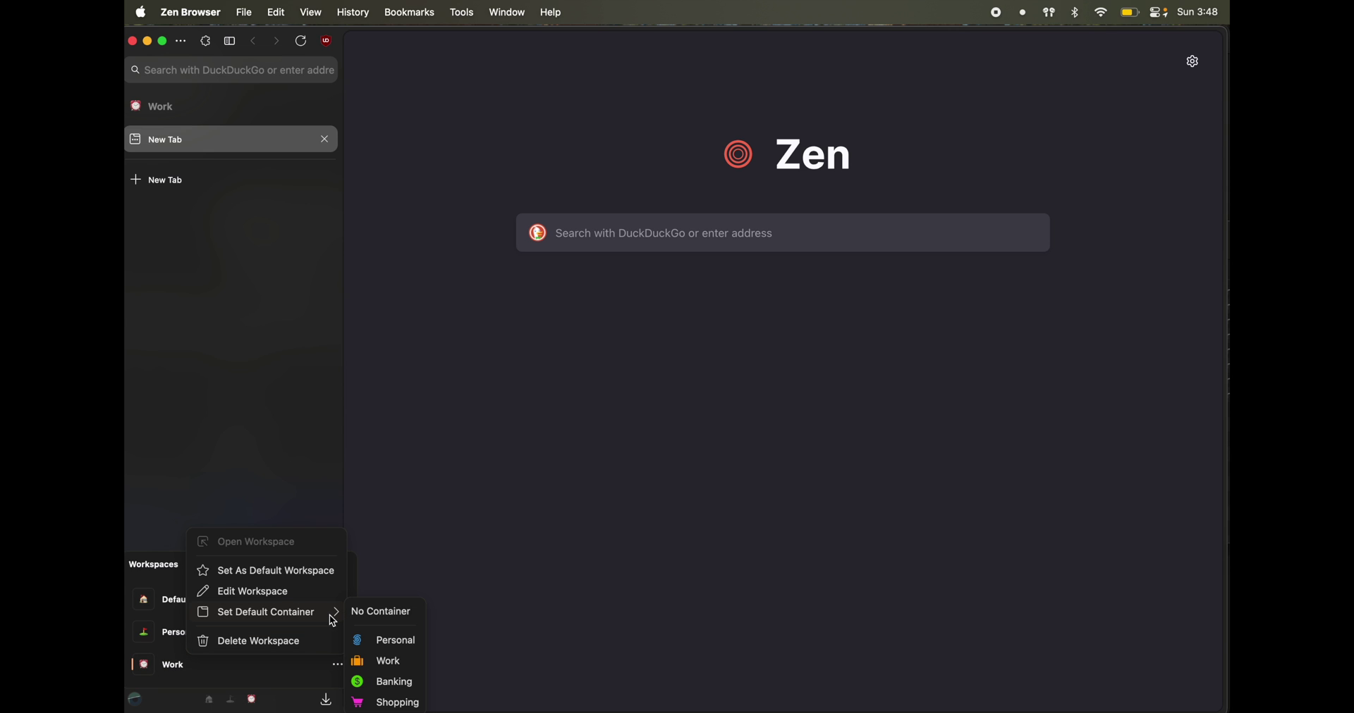
left_click(391, 664)
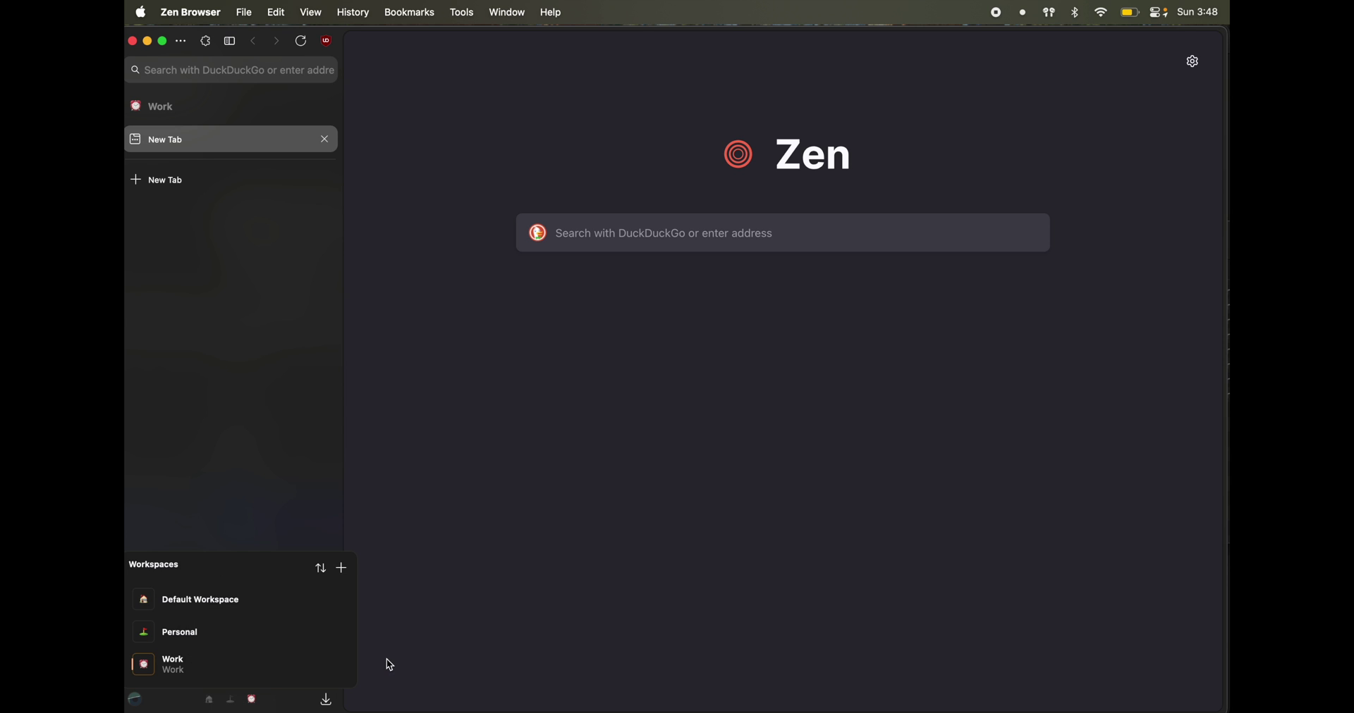
left_click(223, 409)
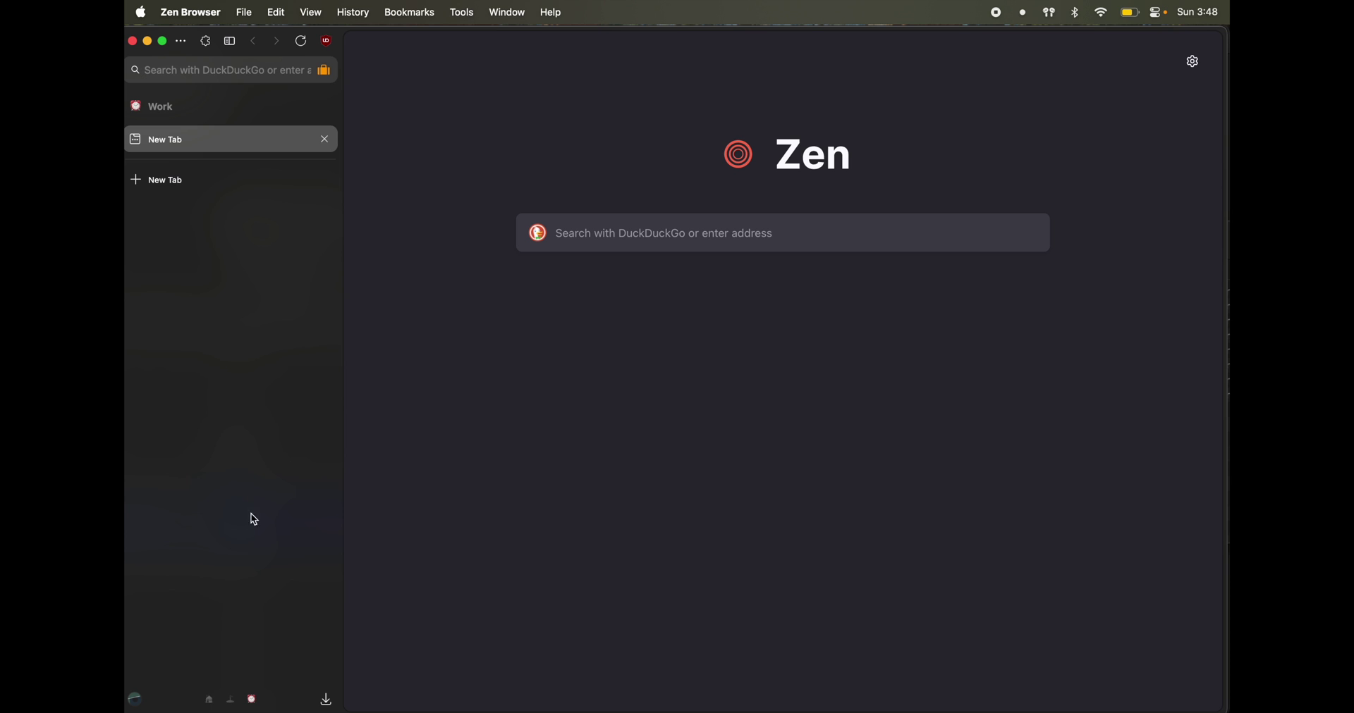
Load slocco.com in a new Work tab, seeing it signed out, then return to Personal.
left_click(230, 700)
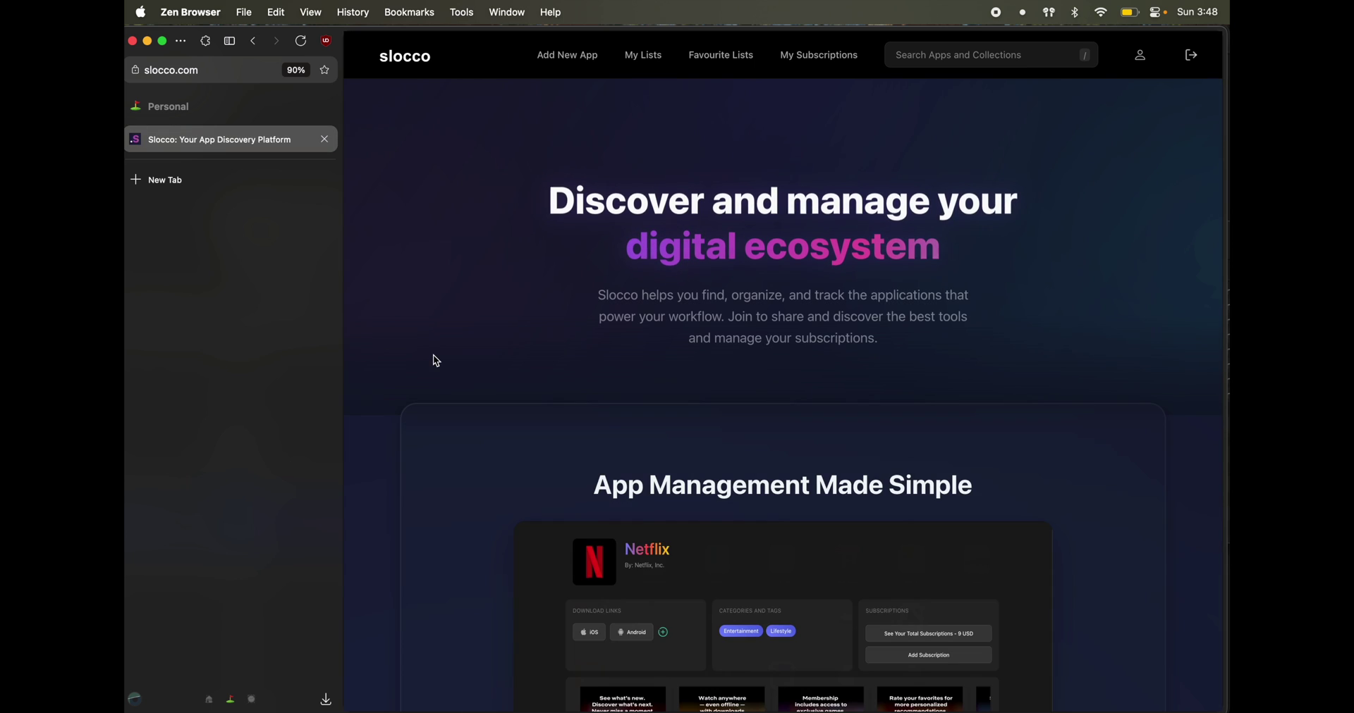
left_click(251, 699)
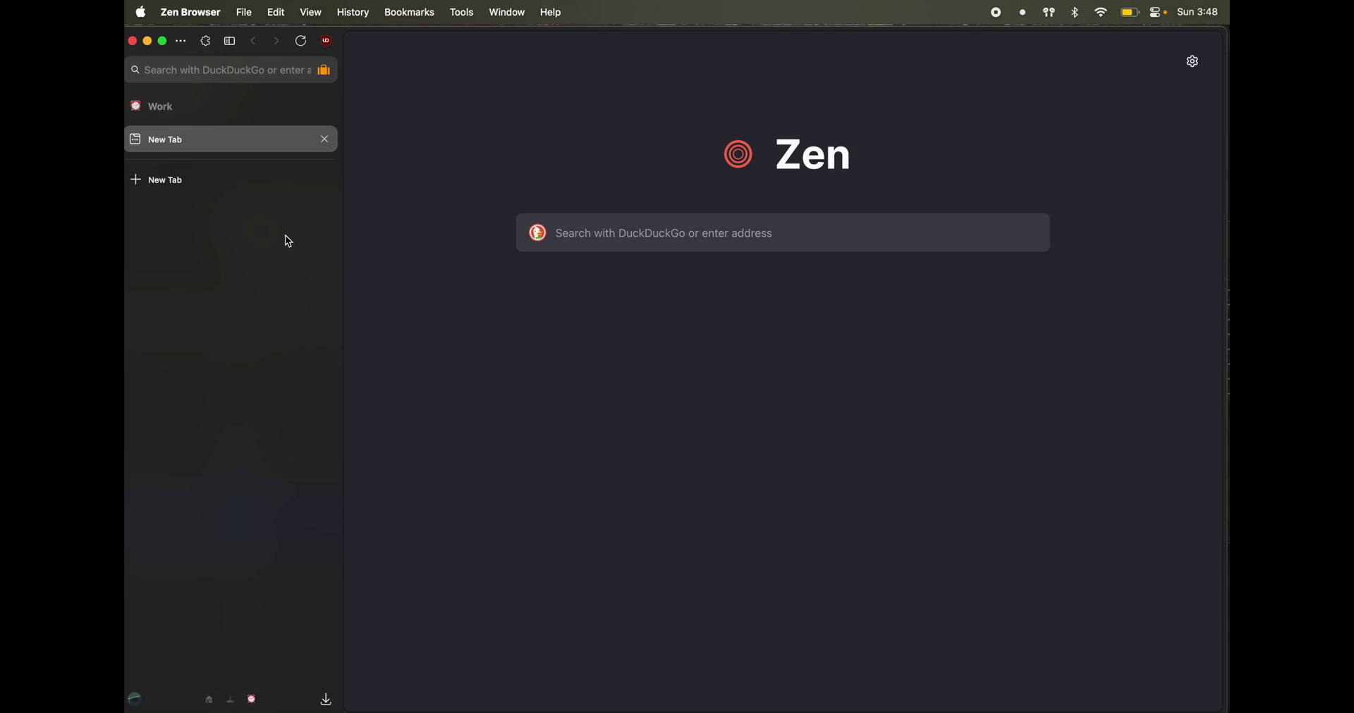
left_click(187, 180)
left_click(224, 213)
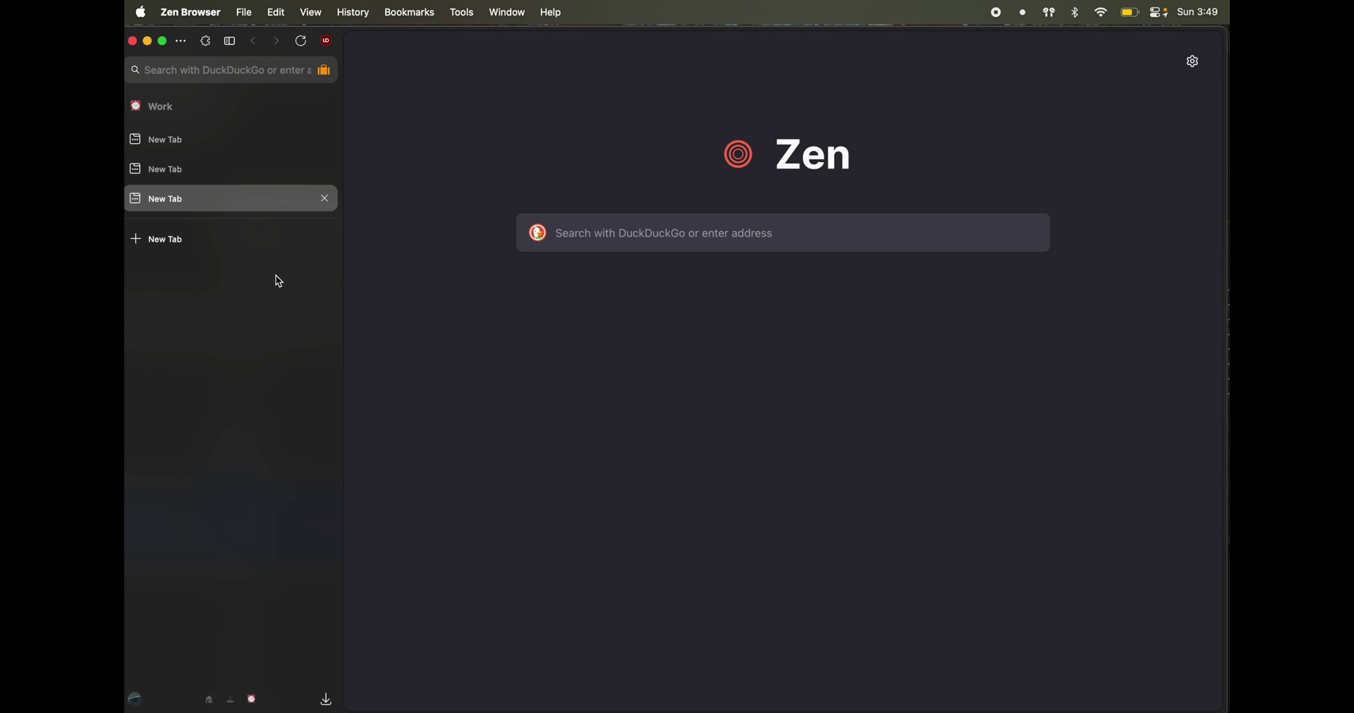
key("super+l")
type("slocco.com")
key("Return")
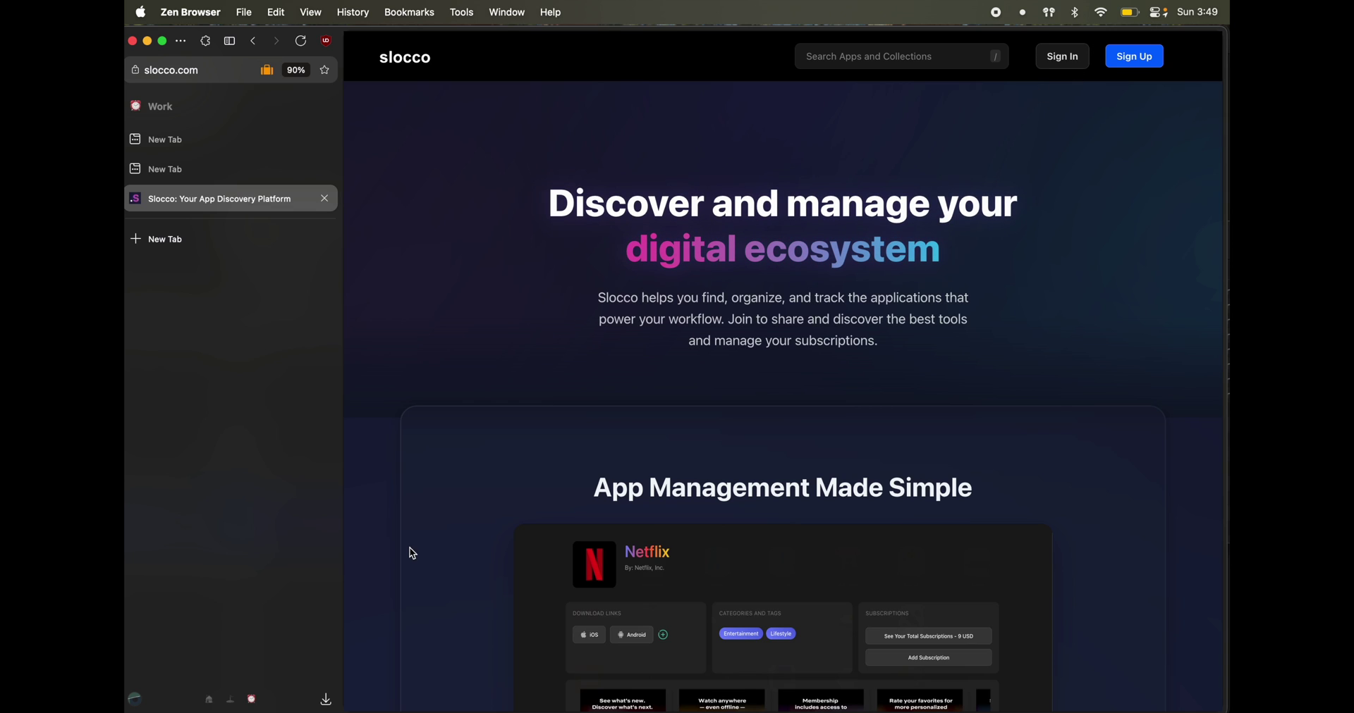
left_click(230, 699)
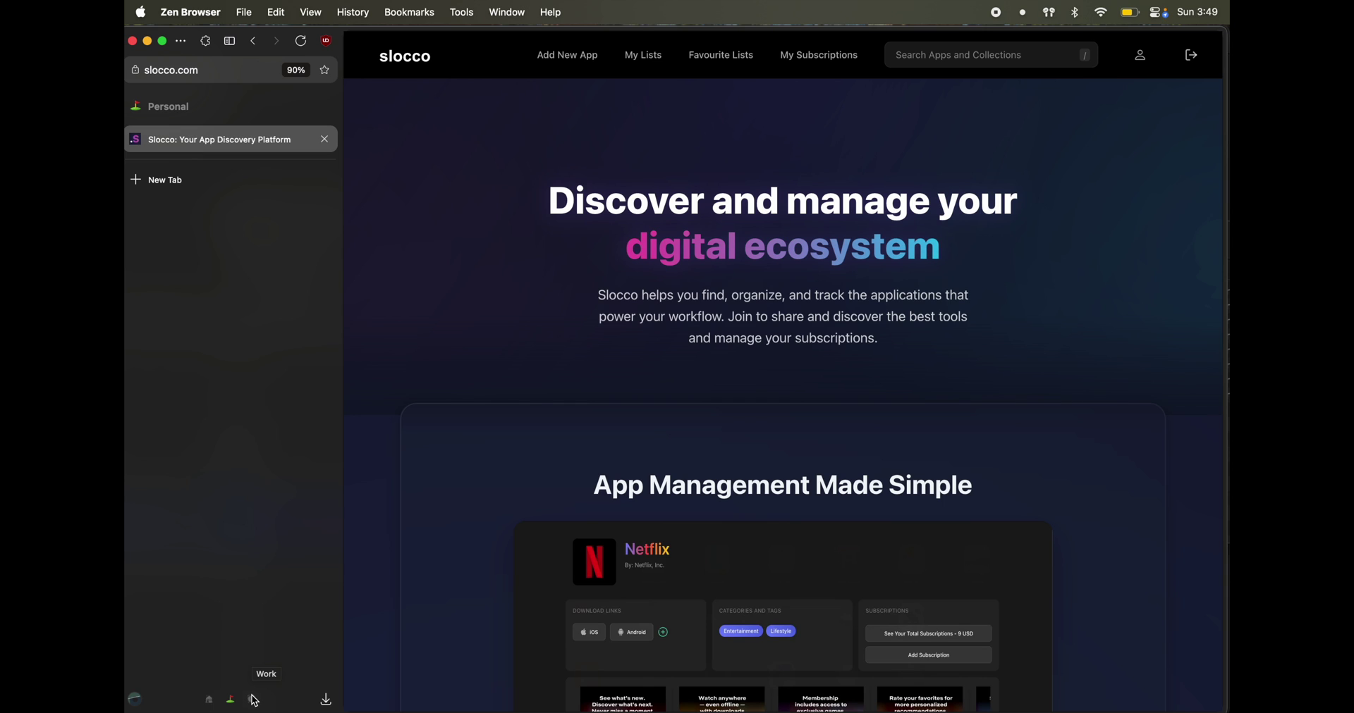
Add a new tab under Slocco in Personal, briefly checking Work before returning.
key("super+t")
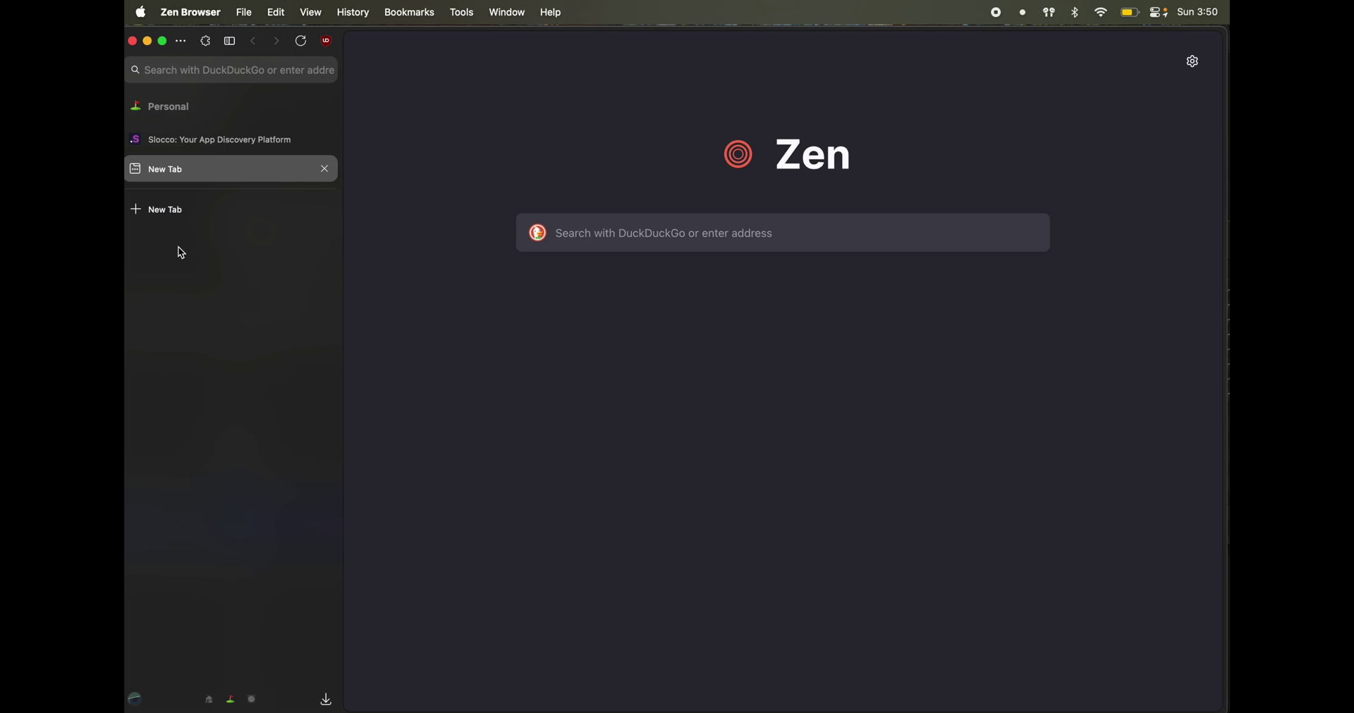
right_click(211, 287)
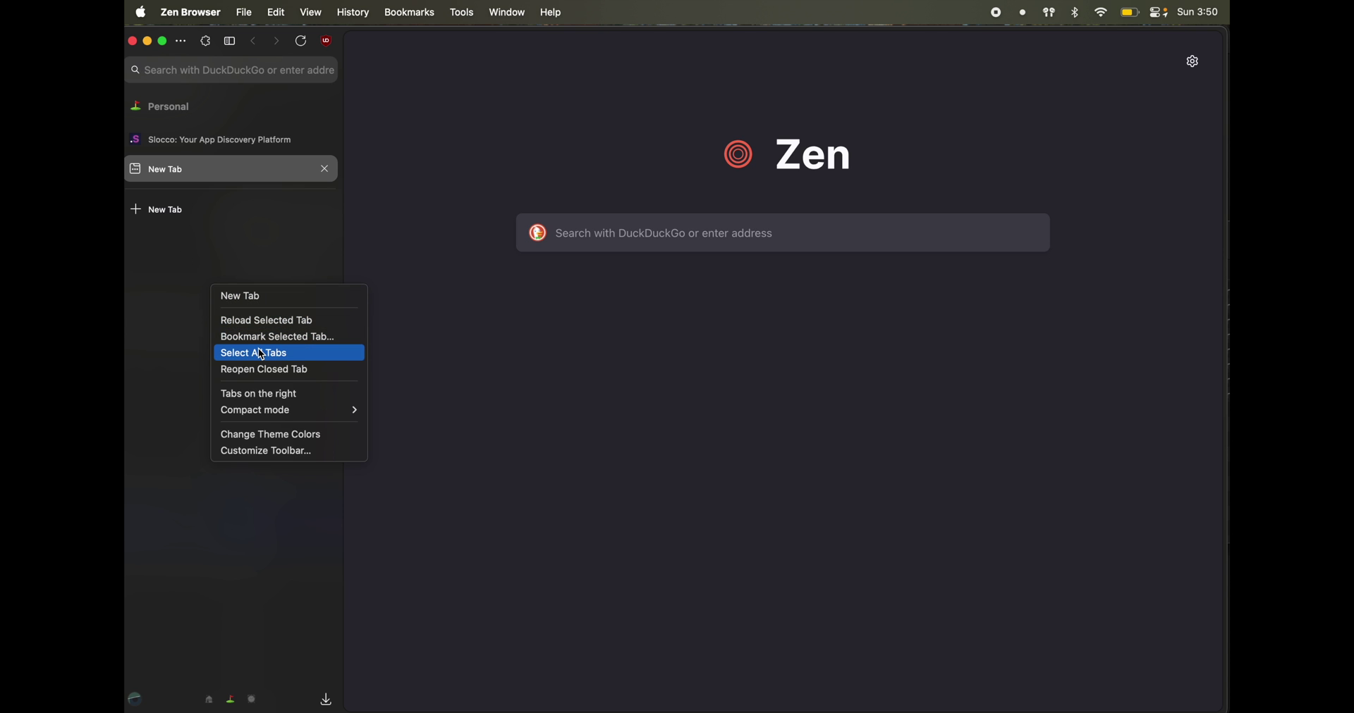
left_click(170, 370)
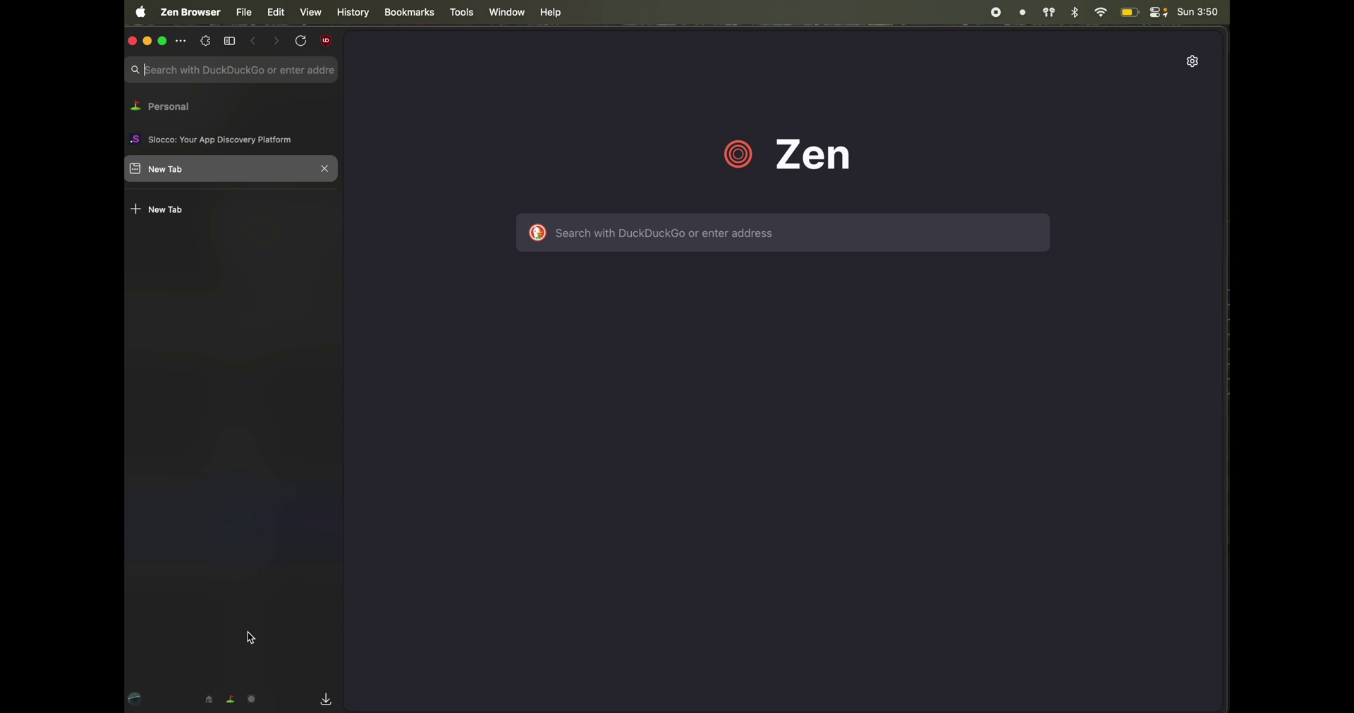
left_click(252, 699)
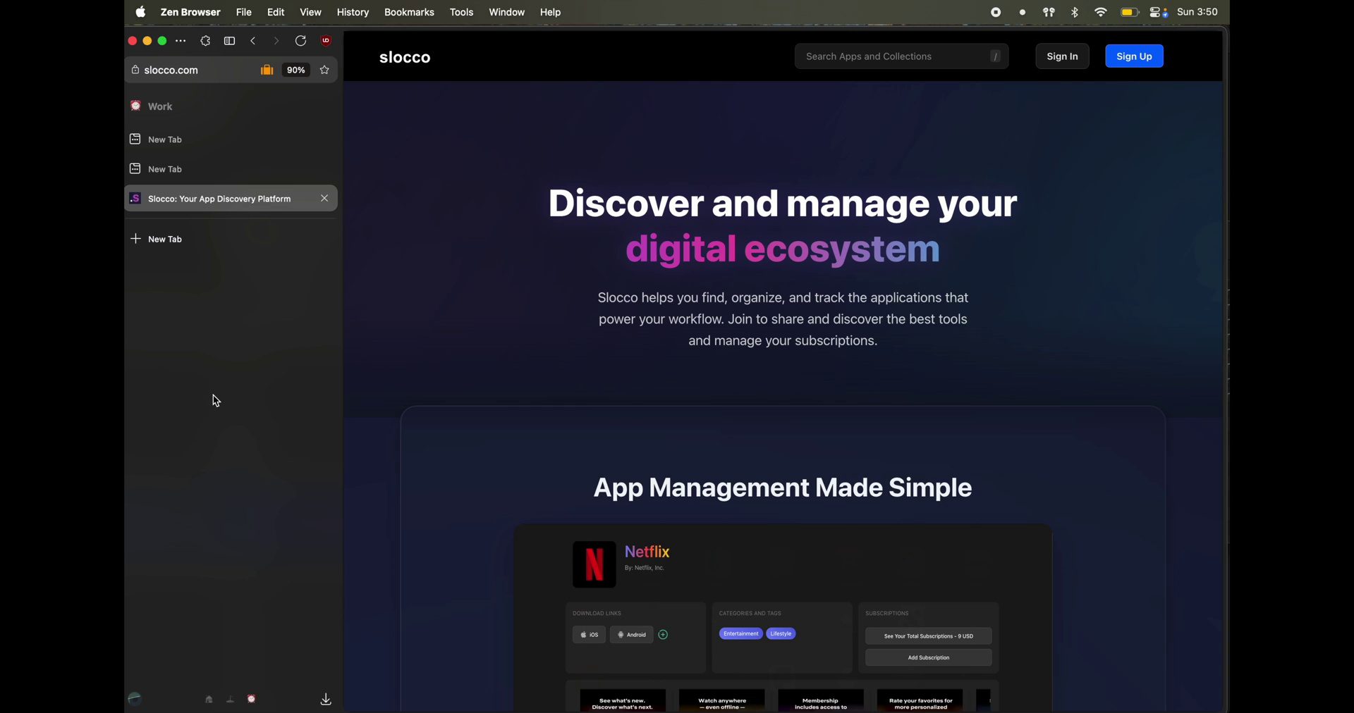
left_click(231, 701)
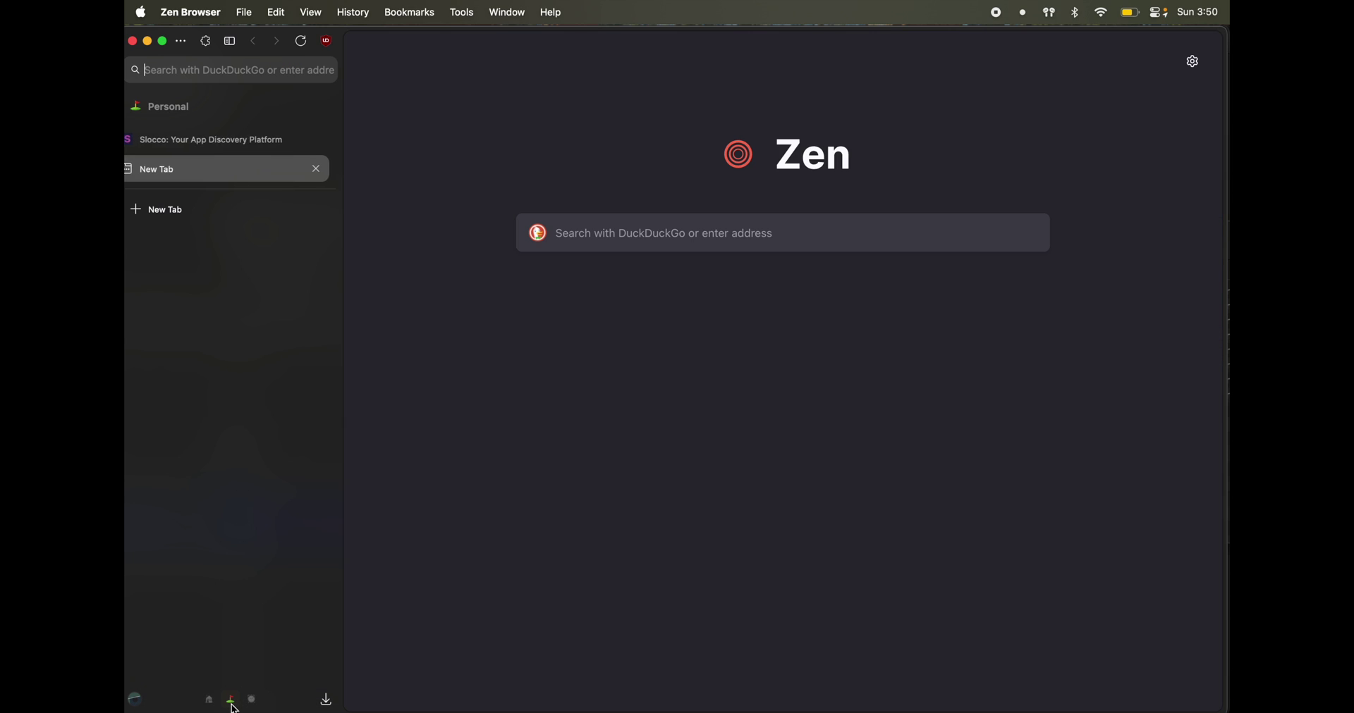